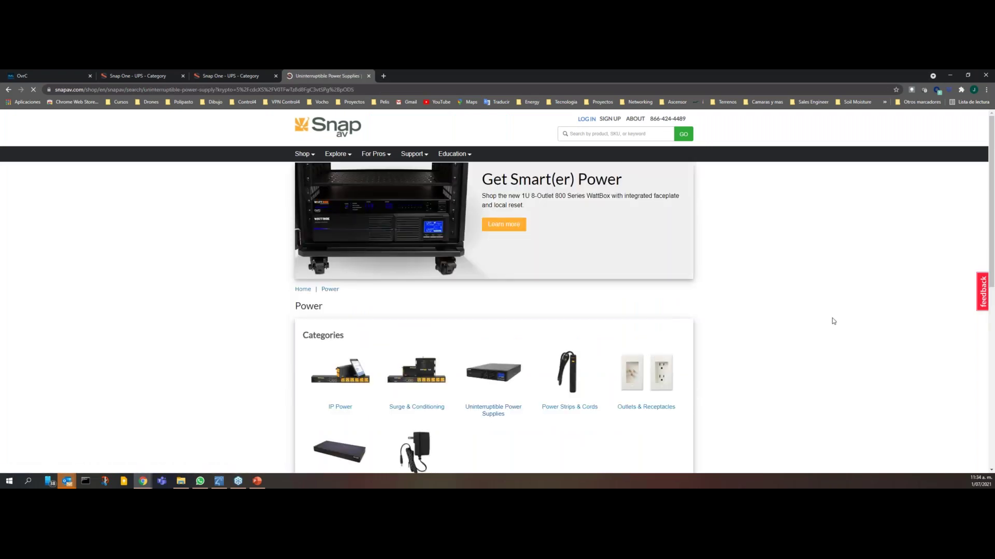
Open the 1100 VA WattBox UPS Battery Pack for IP Power Conditioners from the Uninterruptible Power Supplies list.
scroll(763, 318, down, 5)
scroll(635, 315, down, 10)
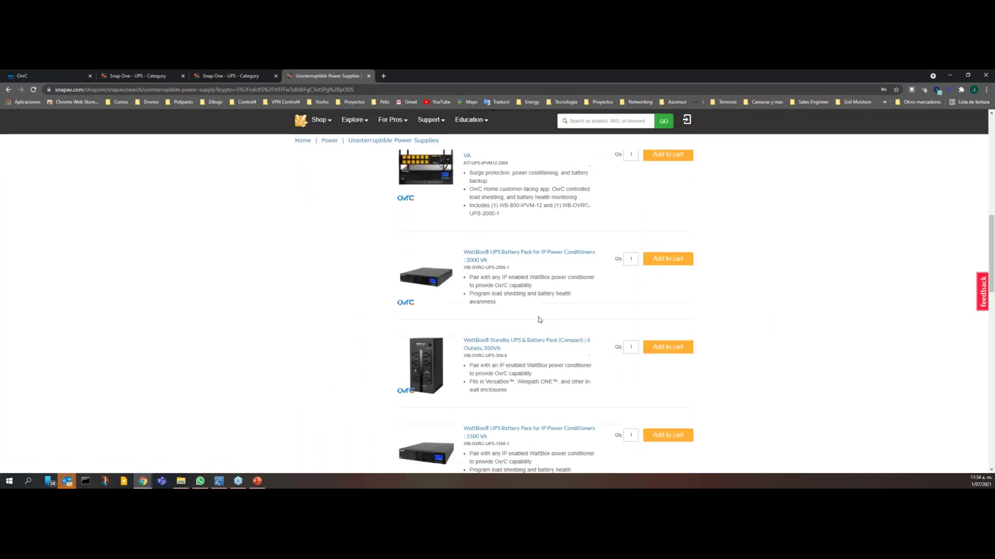
scroll(543, 311, down, 2)
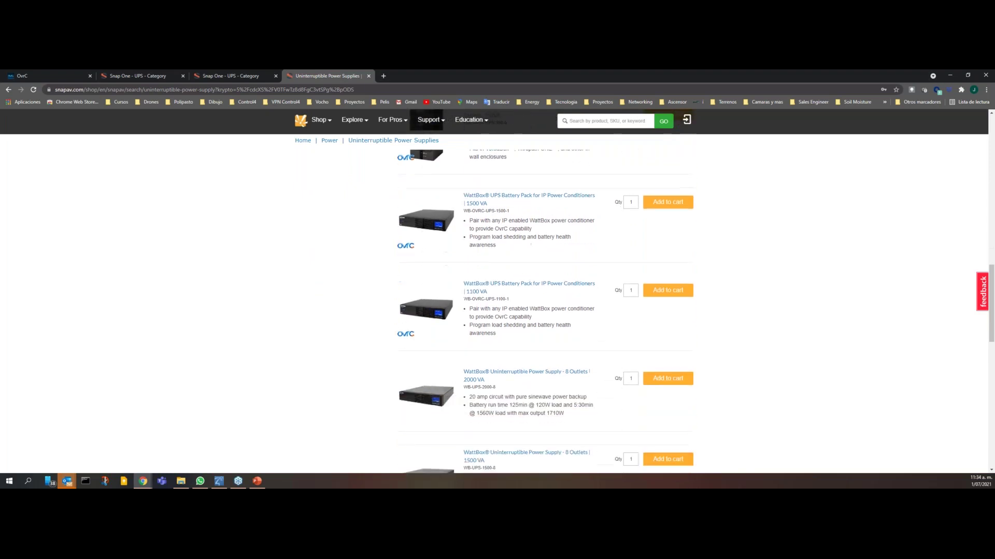
click(519, 285)
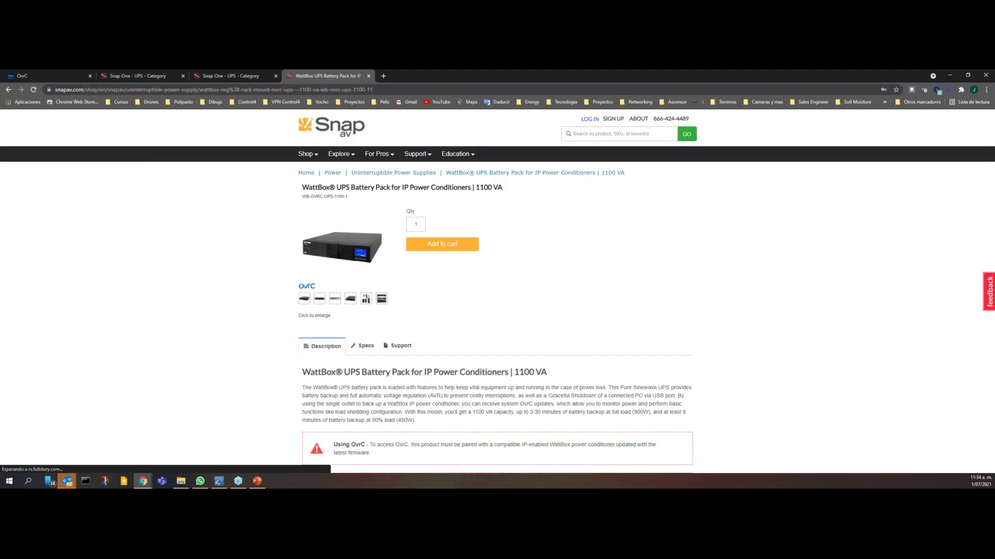
Show the specifications of the 1100 VA battery pack and look over its battery recharge time and runtime.
scroll(526, 280, down, 1)
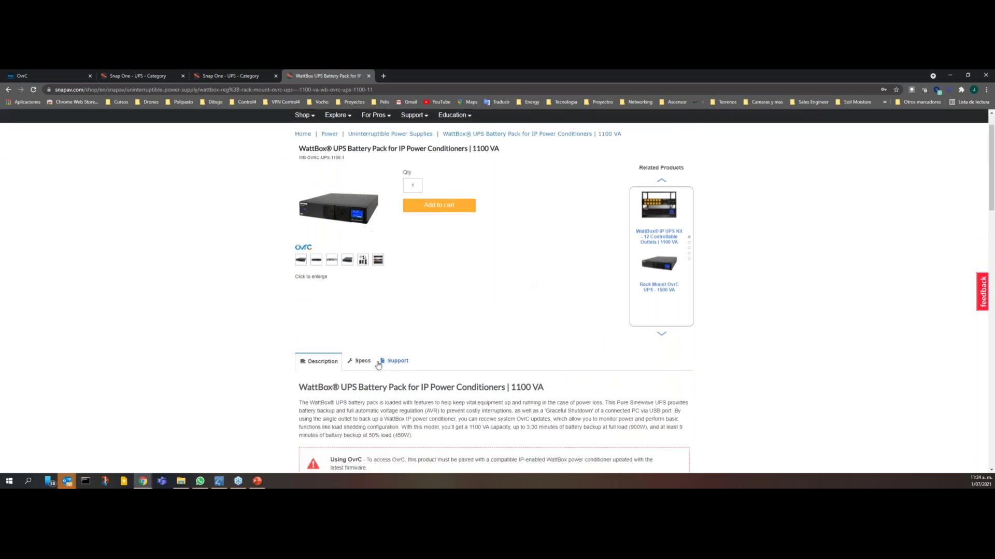
click(362, 363)
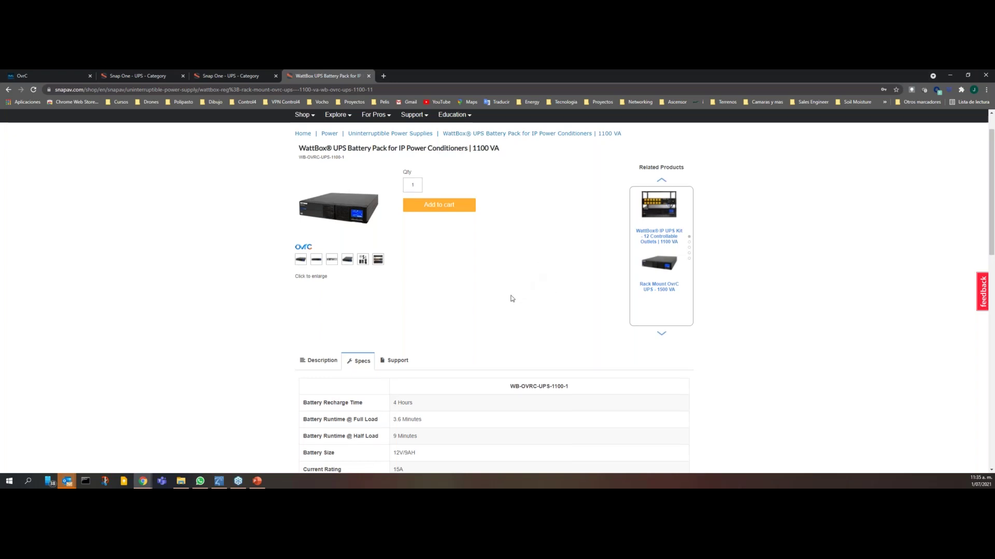
scroll(512, 299, down, 1)
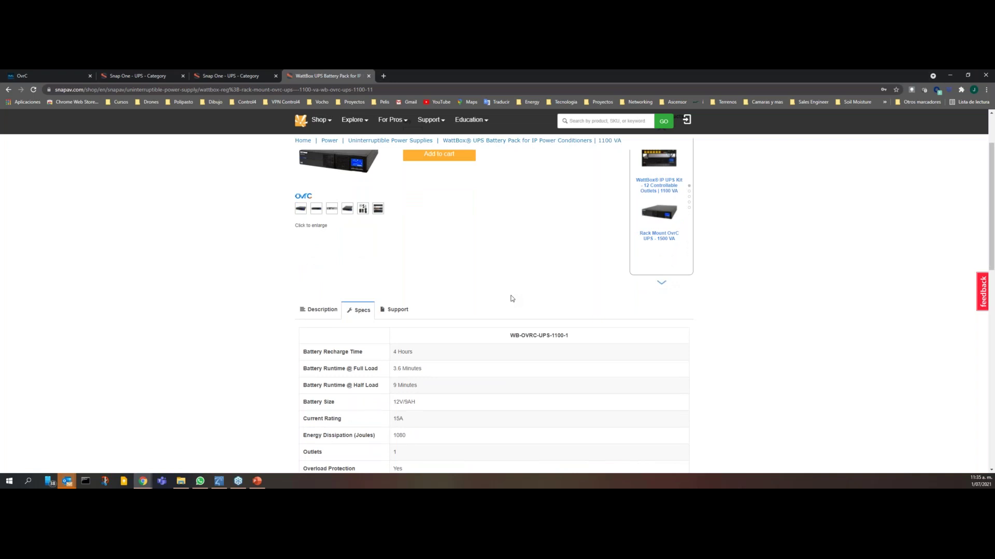
scroll(512, 298, up, 1)
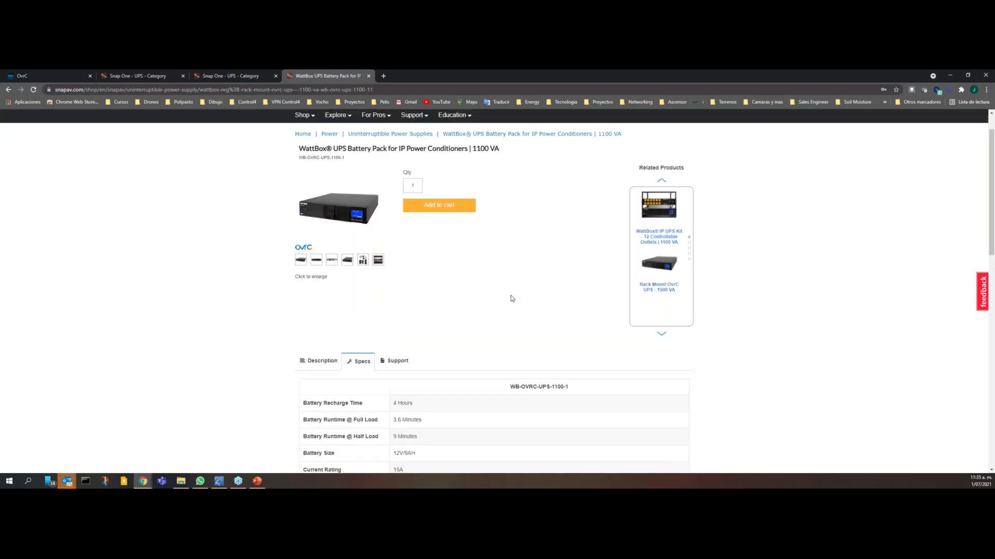
scroll(506, 300, up, 1)
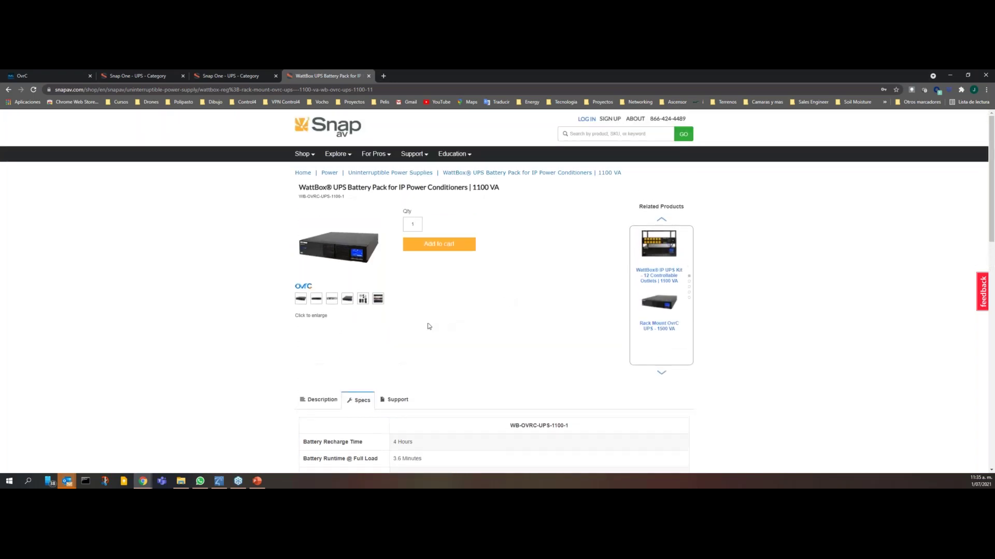
scroll(493, 330, down, 3)
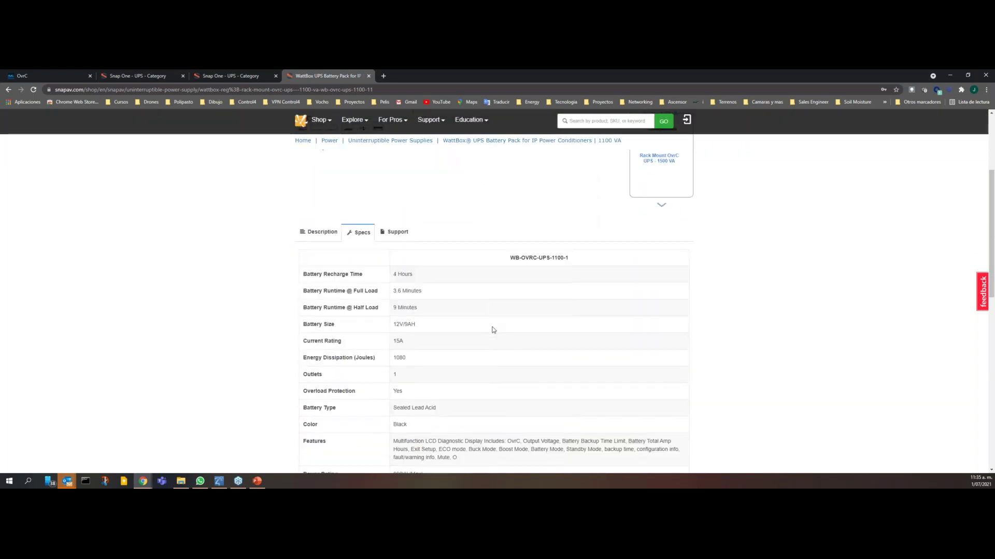
scroll(494, 330, up, 3)
scroll(493, 330, up, 1)
mouse_move(344, 210)
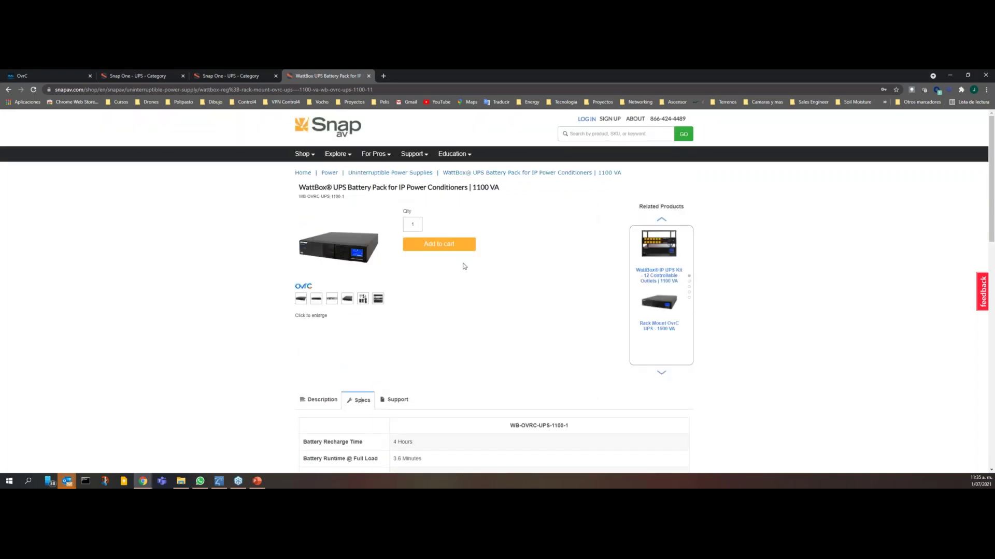
Examine the full specification table through runtime by load and the warranty, highlighting 1100 in the model number.
scroll(558, 325, down, 4)
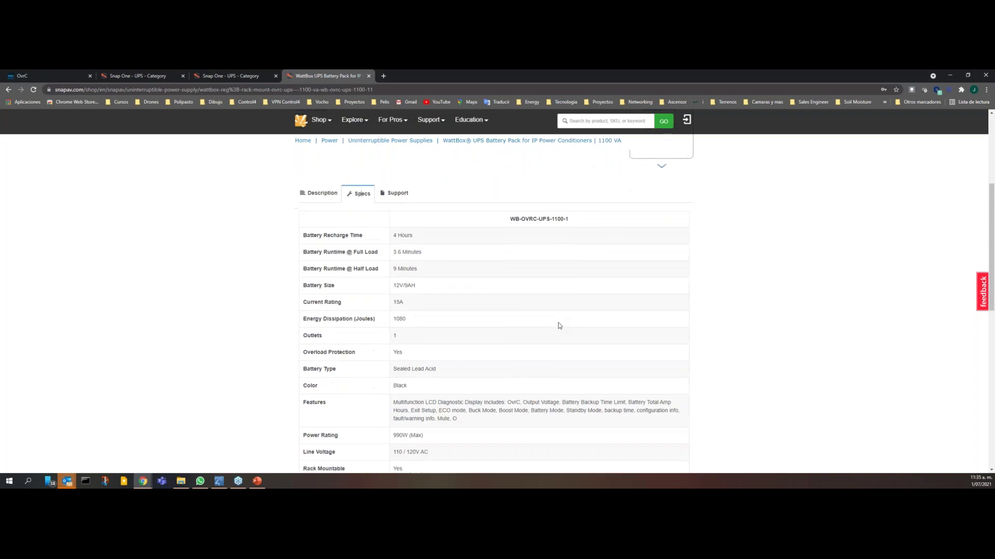
scroll(559, 325, down, 1)
drag(559, 325, 405, 288)
scroll(451, 368, up, 1)
click(417, 306)
drag(413, 237, 392, 237)
drag(552, 219, 563, 219)
scroll(697, 309, down, 4)
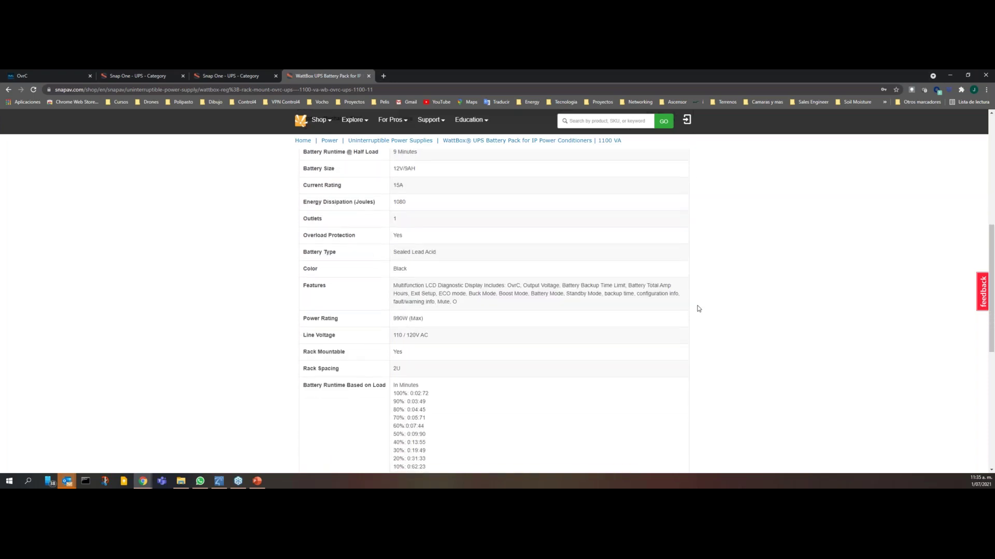
scroll(697, 308, down, 3)
scroll(697, 309, up, 6)
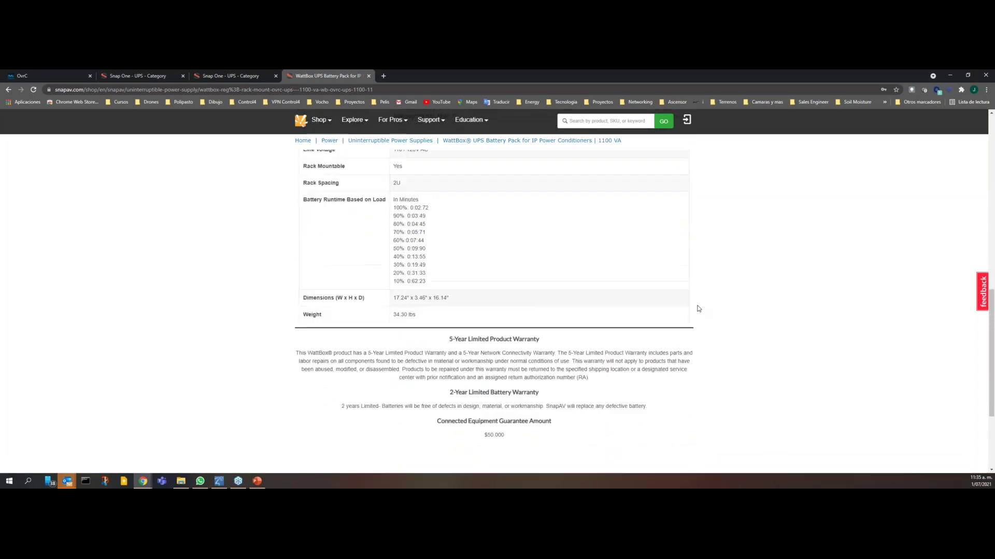
scroll(697, 309, up, 5)
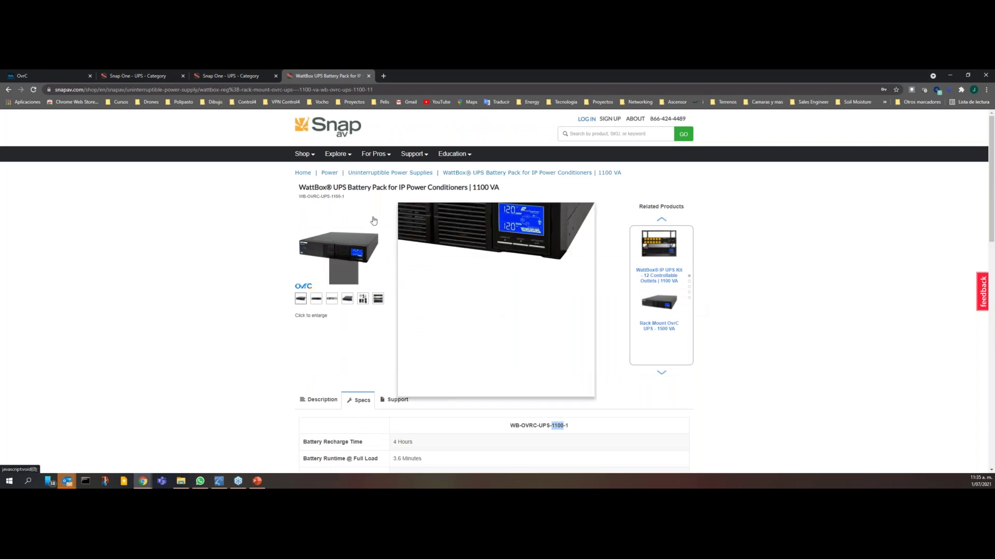
Return through Power to the Uninterruptible Power Supplies category and open the 8-outlet, 450W, 850VA WattBox Standby UPS & Battery Pack.
click(329, 173)
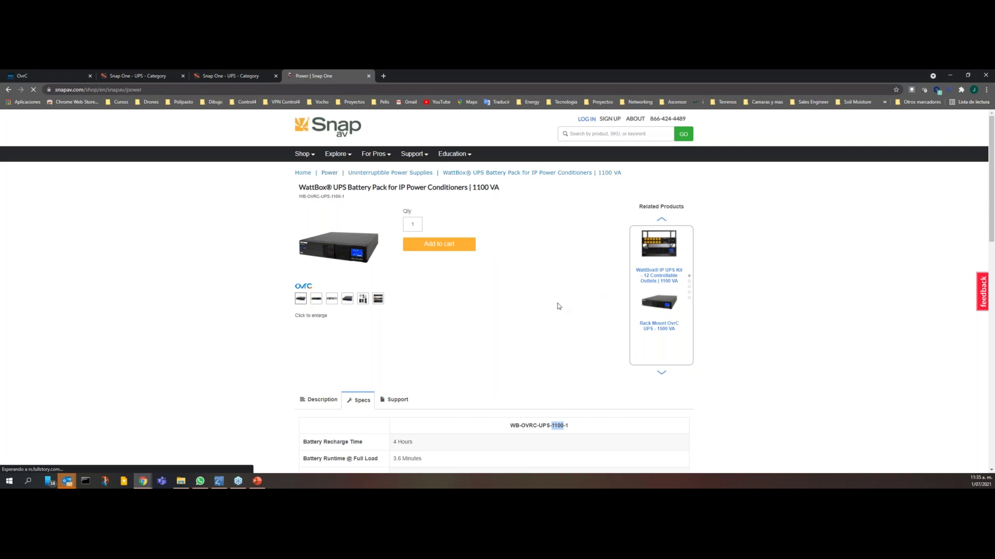
scroll(558, 306, down, 2)
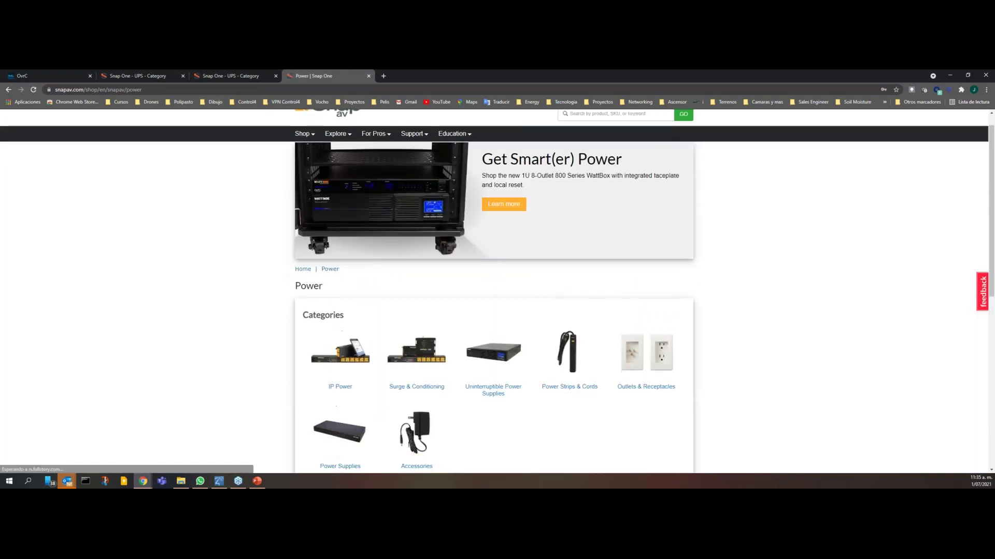
click(493, 248)
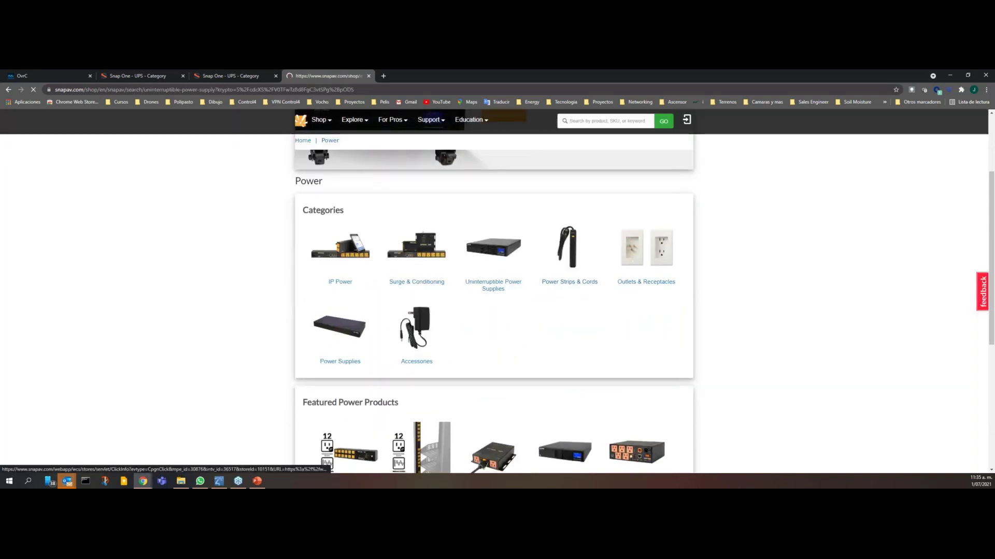
scroll(651, 300, down, 7)
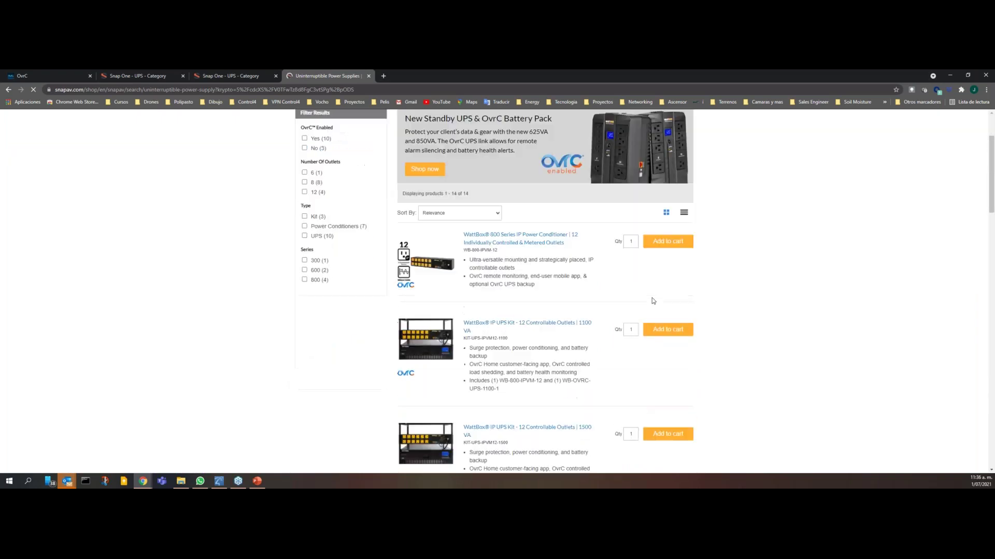
scroll(566, 275, down, 7)
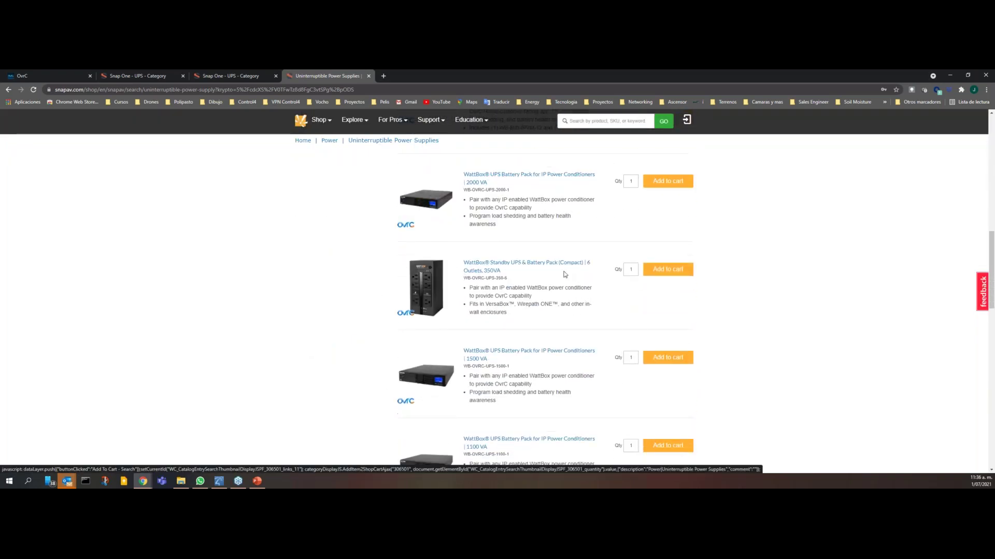
scroll(568, 278, down, 4)
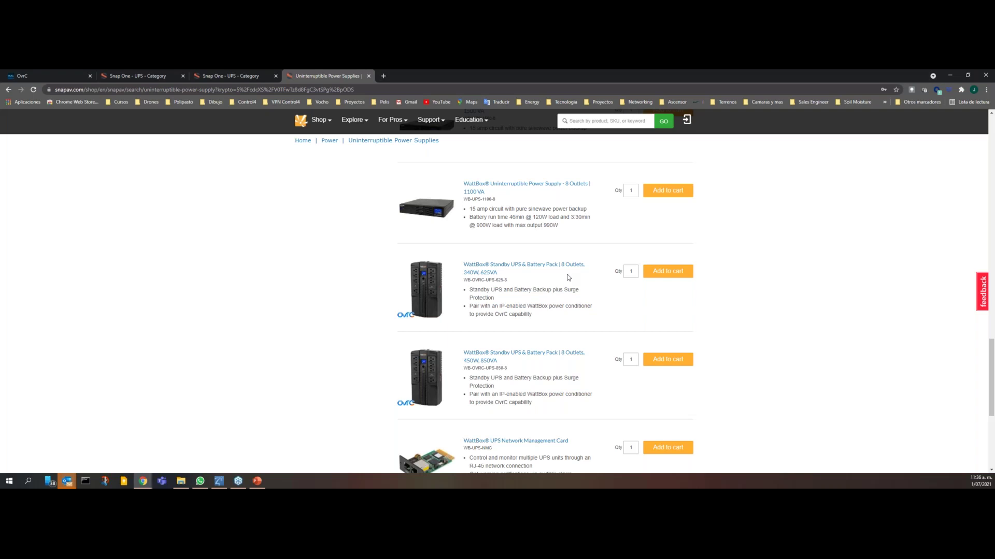
click(537, 358)
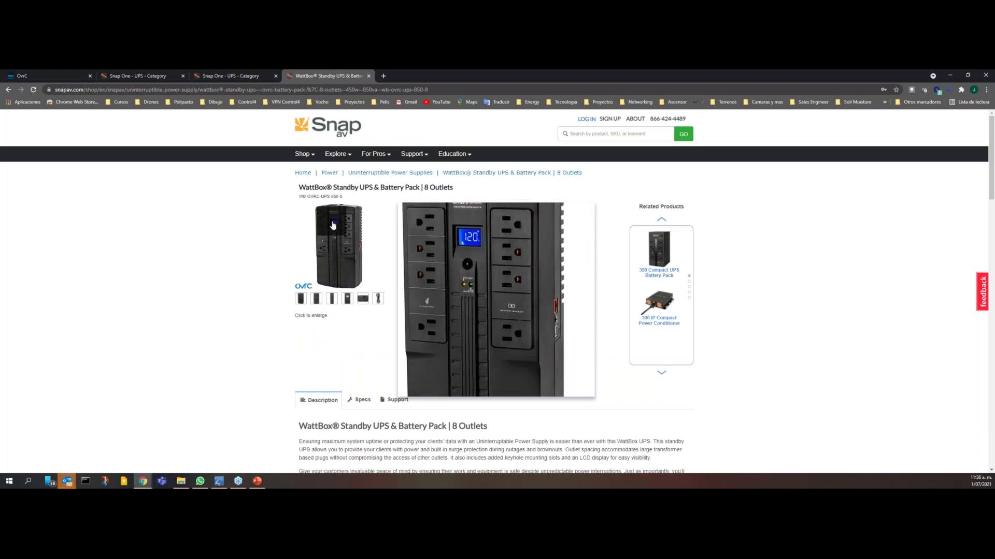
View the standby UPS's gallery photos of its side, back, power inlet and cable, ending on the front view.
click(332, 299)
click(332, 299)
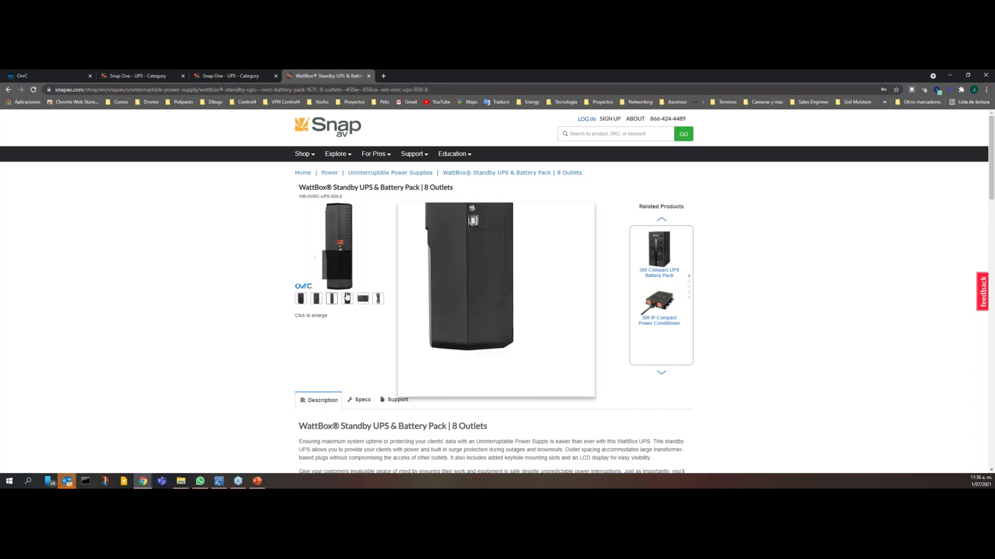
click(347, 305)
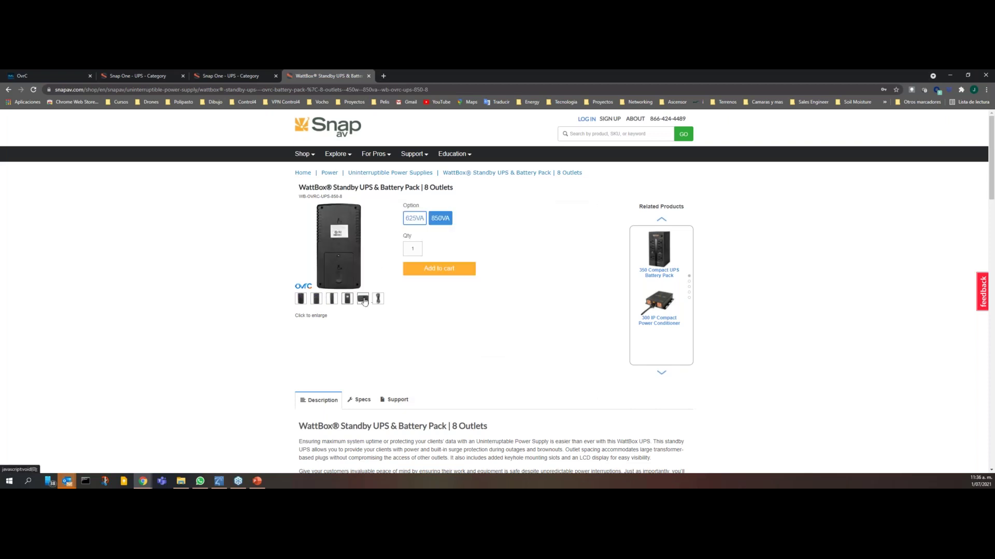
click(363, 300)
click(378, 300)
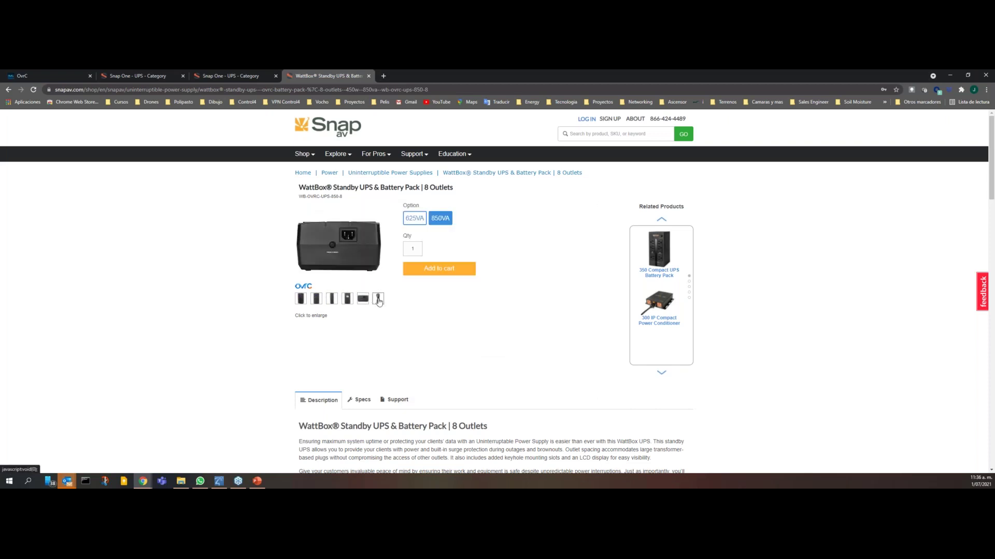
click(308, 305)
Show the standby UPS specifications and compare the WB-OVRC-UPS-625-8 and WB-OVRC-UPS-850-8 models down to runtime by load.
scroll(557, 333, down, 3)
click(360, 271)
scroll(621, 317, down, 1)
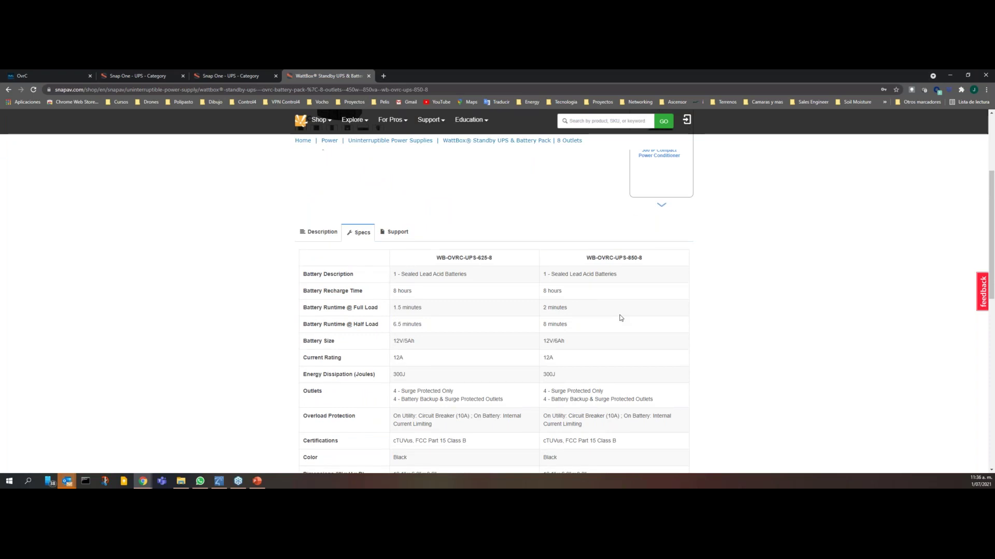
scroll(622, 317, down, 1)
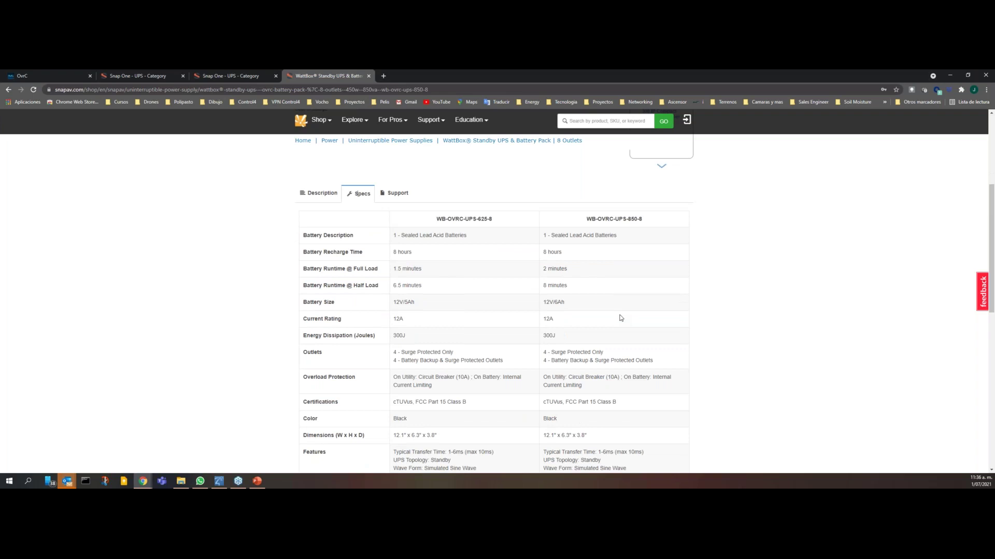
scroll(621, 318, down, 1)
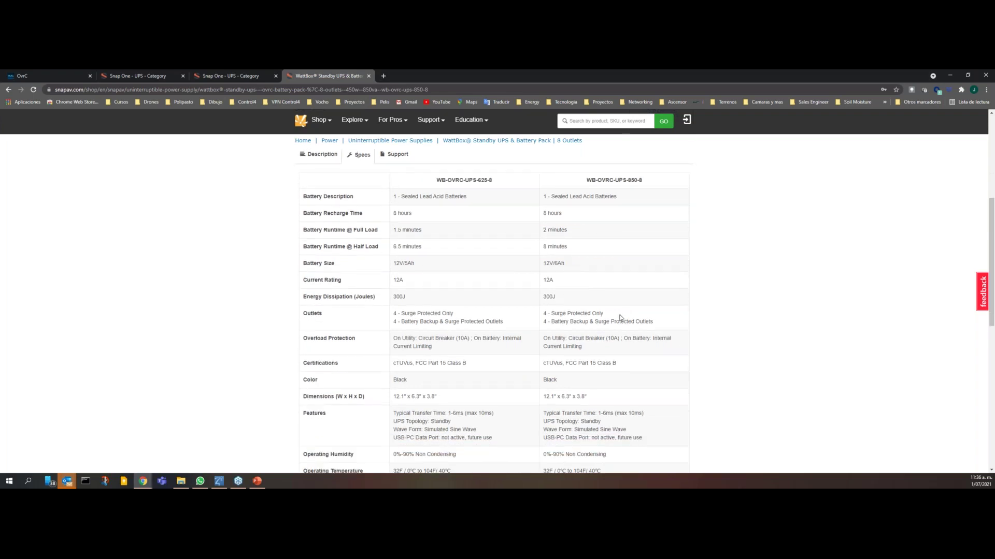
scroll(621, 318, down, 1)
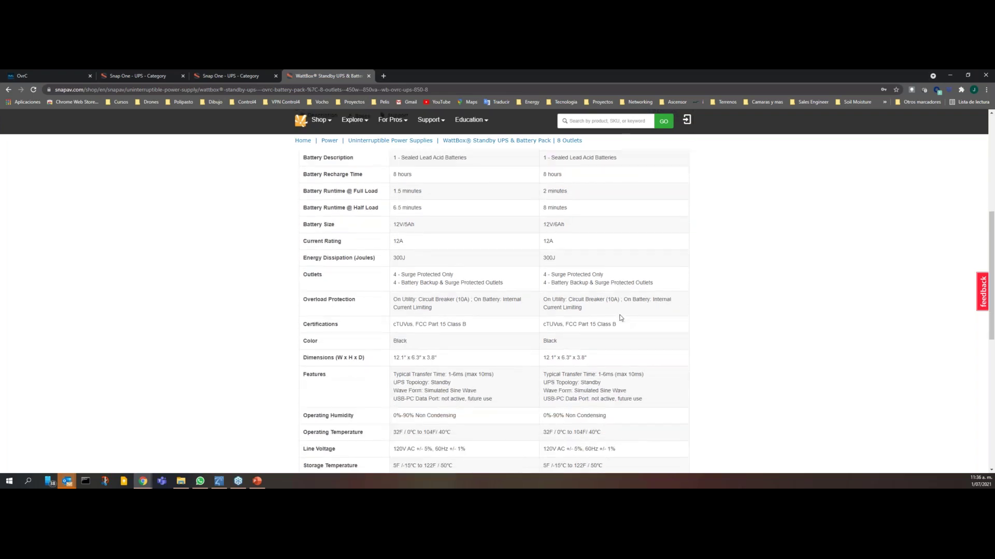
scroll(621, 318, down, 1)
scroll(621, 317, down, 4)
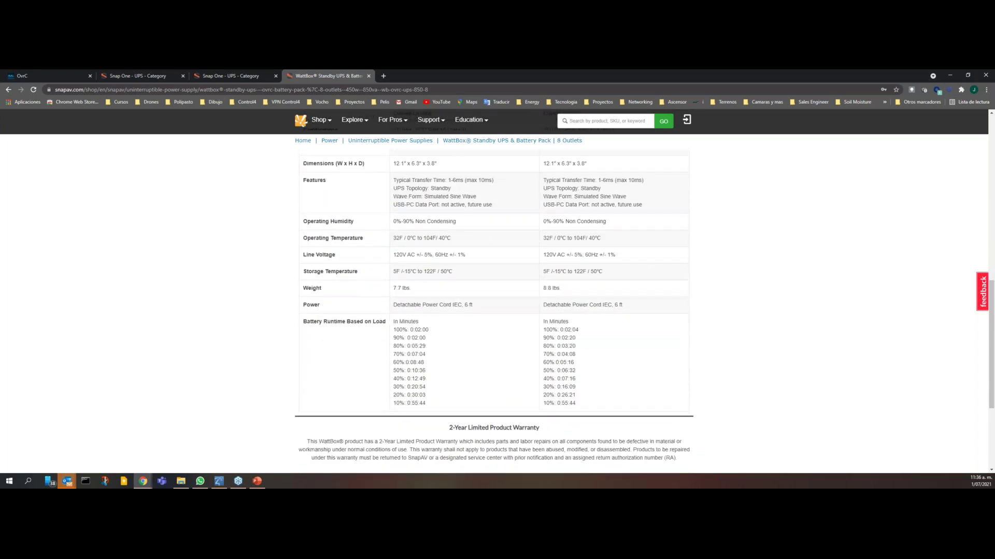
scroll(494, 304, up, 6)
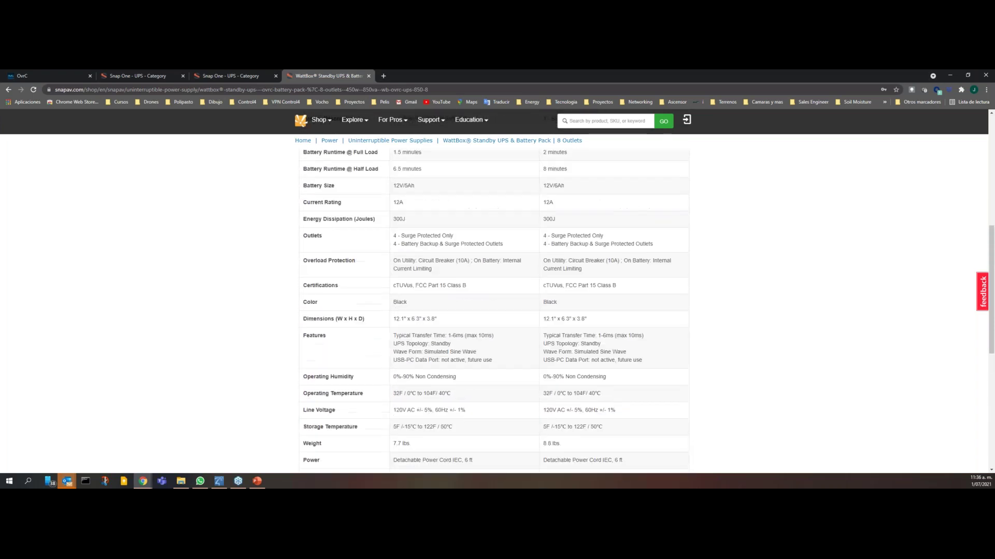
scroll(494, 303, up, 5)
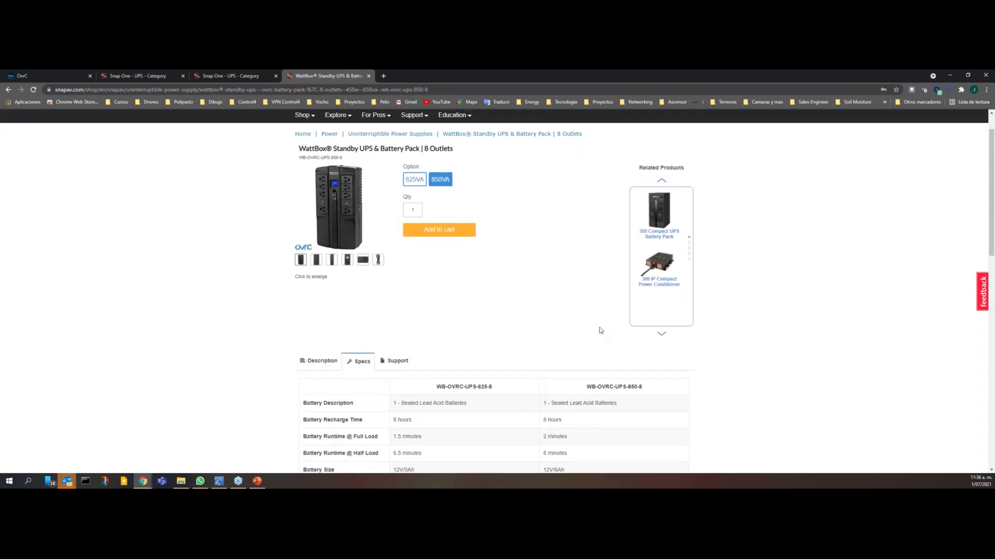
Recheck the outlets, battery runtime based on load and limited product warranty of the two standby UPS models.
scroll(521, 335, down, 3)
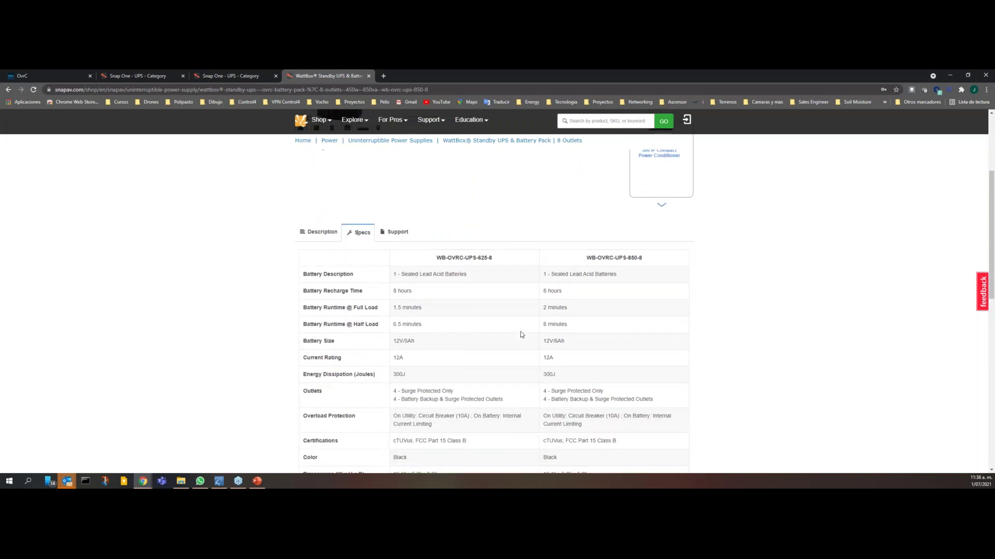
scroll(510, 332, down, 1)
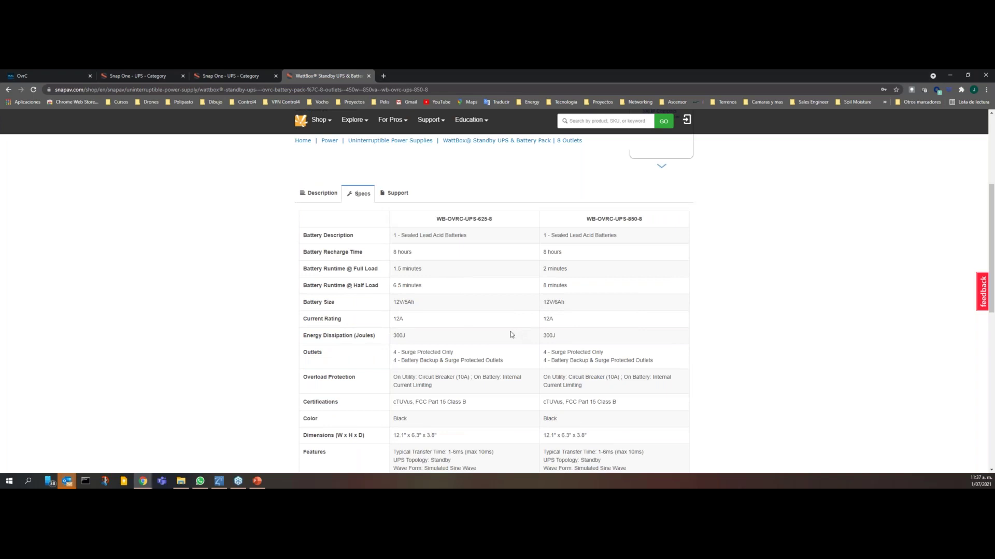
scroll(511, 332, up, 1)
scroll(510, 334, down, 10)
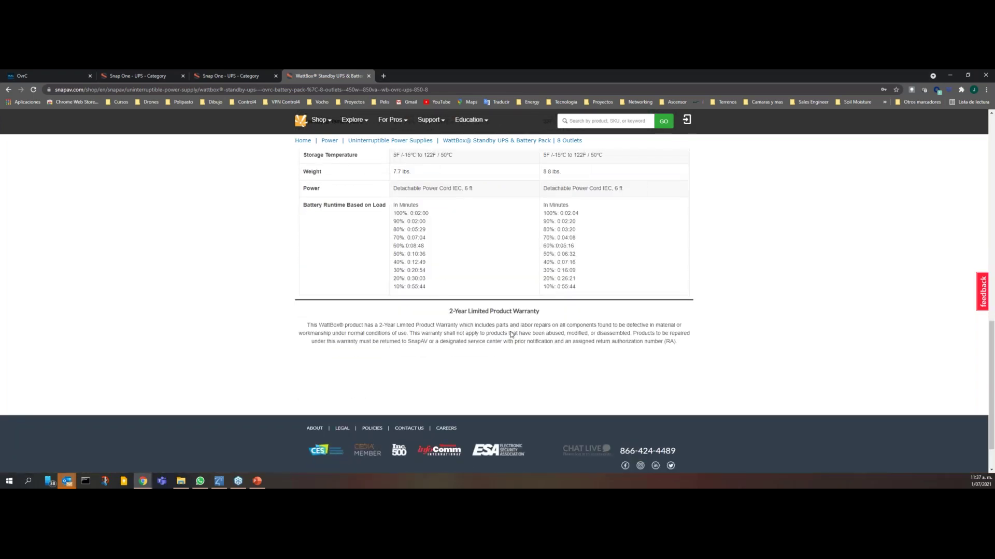
scroll(511, 335, up, 5)
scroll(511, 334, down, 3)
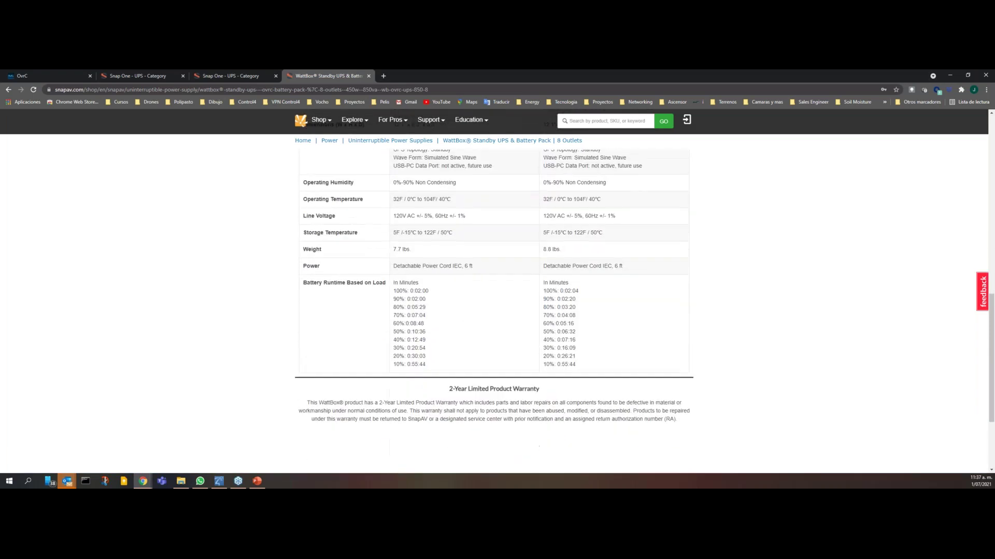
Return through Power to the Uninterruptible Power Supplies category and open the 1100 VA WattBox UPS Battery Pack for IP Power Conditioners.
scroll(511, 334, up, 3)
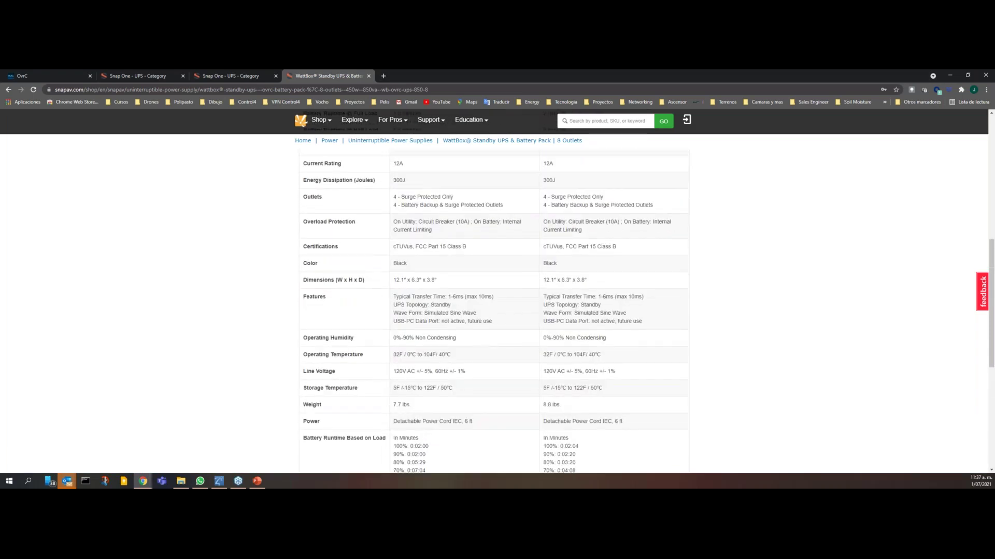
scroll(357, 194, up, 3)
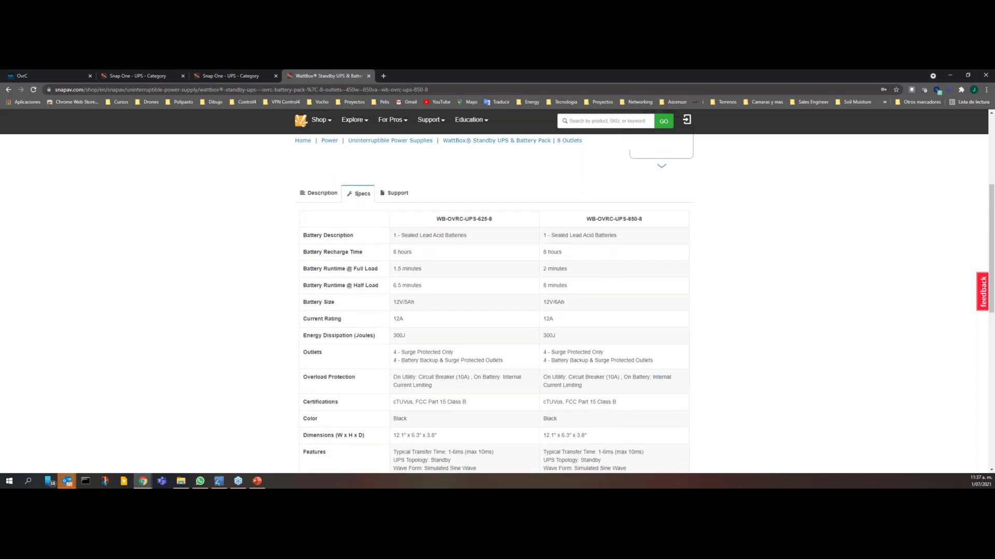
scroll(379, 191, up, 4)
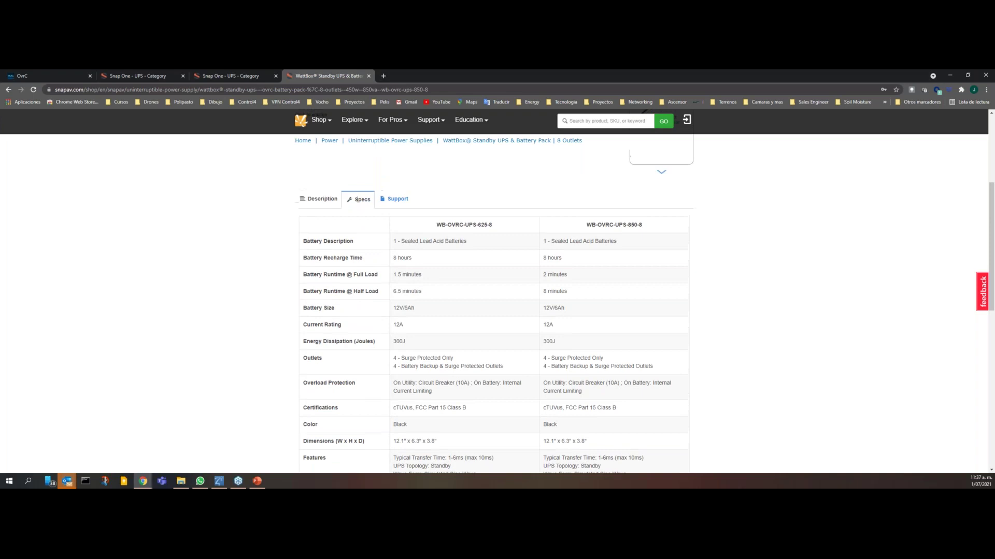
click(330, 172)
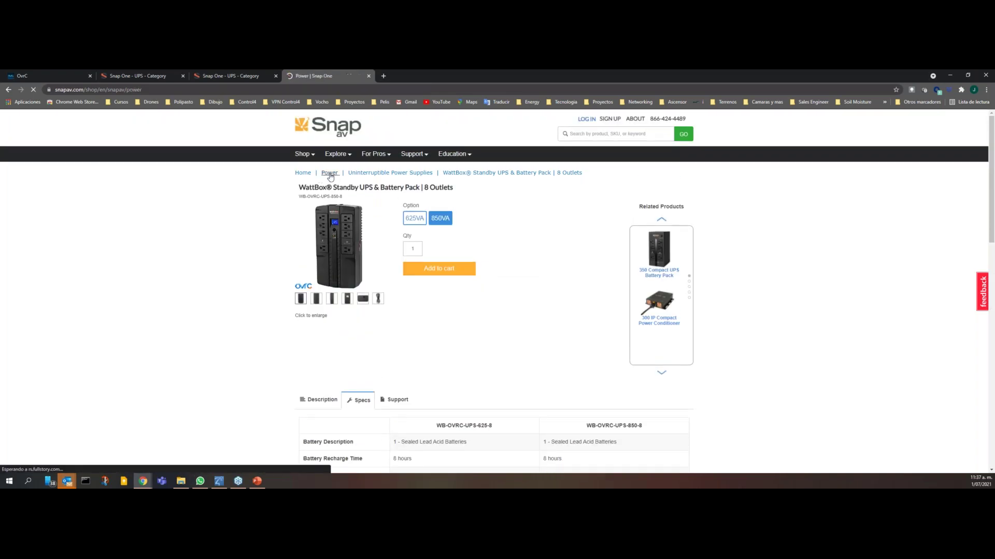
scroll(508, 309, down, 3)
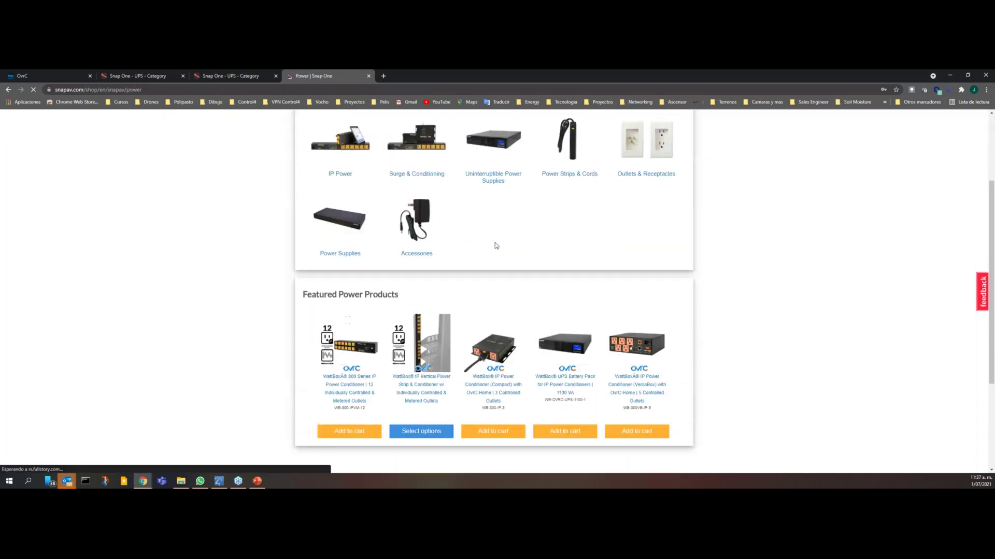
click(493, 289)
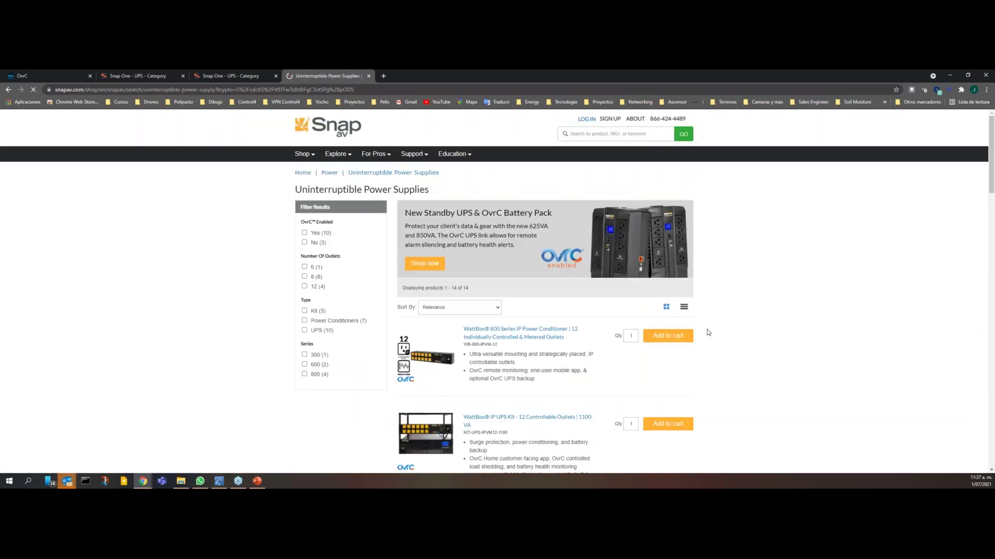
scroll(628, 357, down, 3)
scroll(628, 357, down, 10)
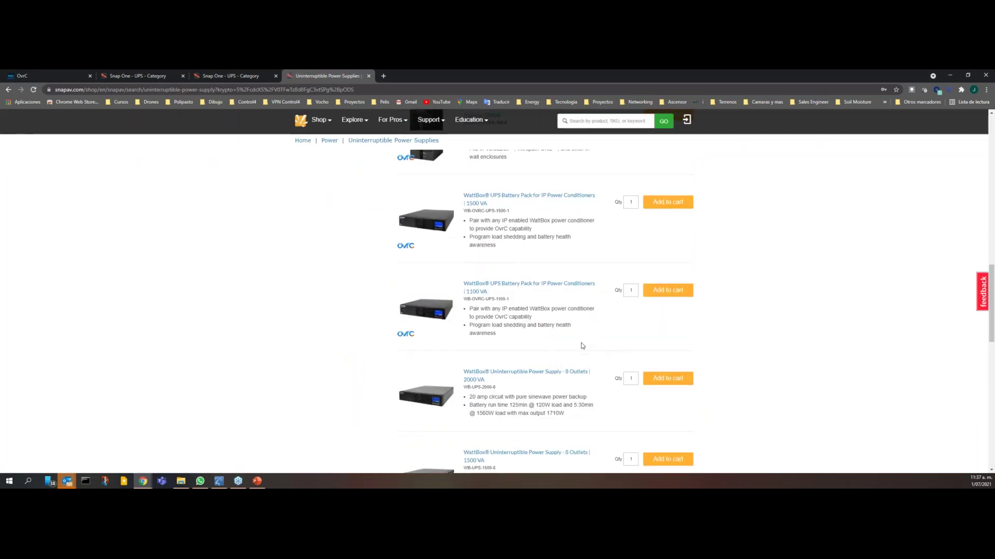
click(494, 284)
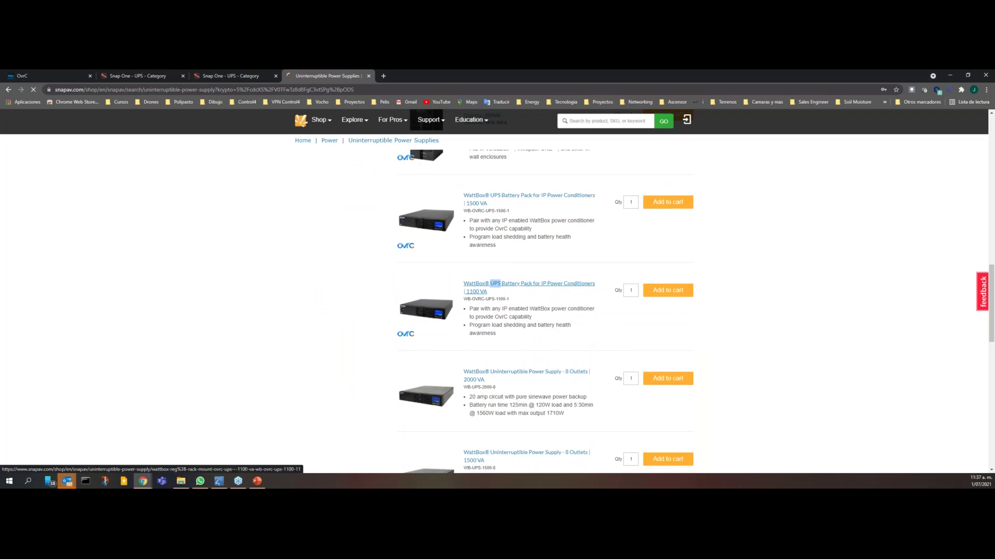
Show the 1100 VA battery pack's specifications and highlight its recharge time label, full-load runtime label and the 1100 in the model number.
scroll(522, 284, down, 3)
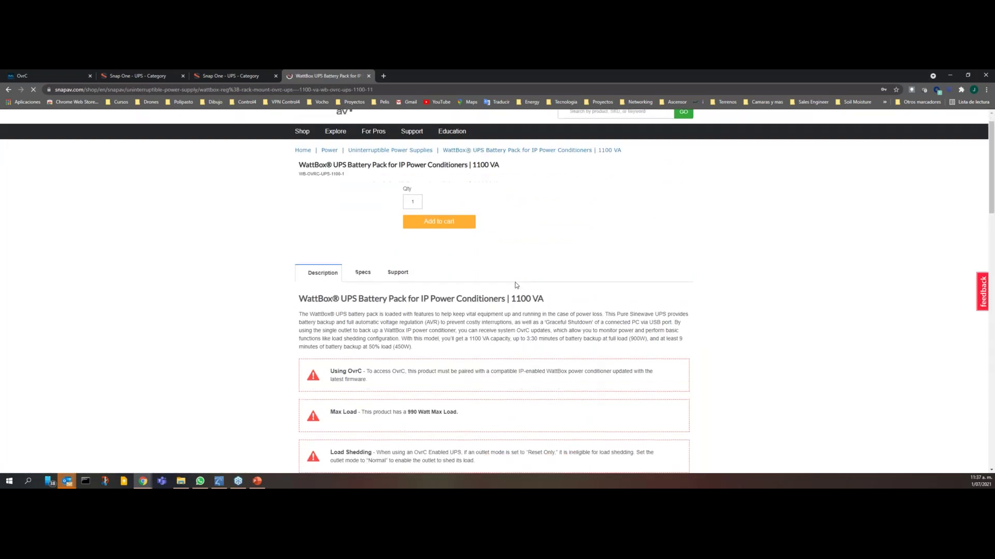
click(359, 309)
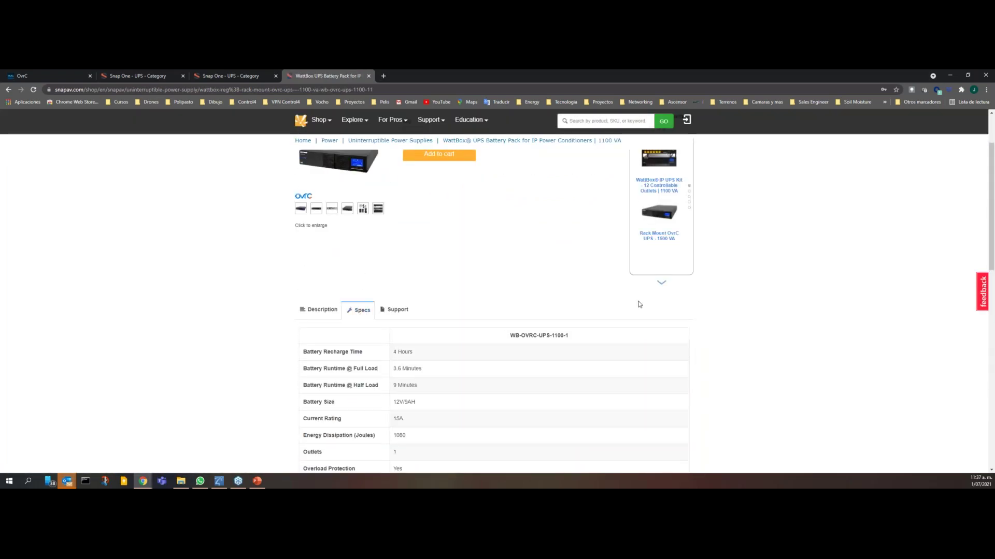
scroll(639, 305, down, 2)
drag(364, 275, 303, 279)
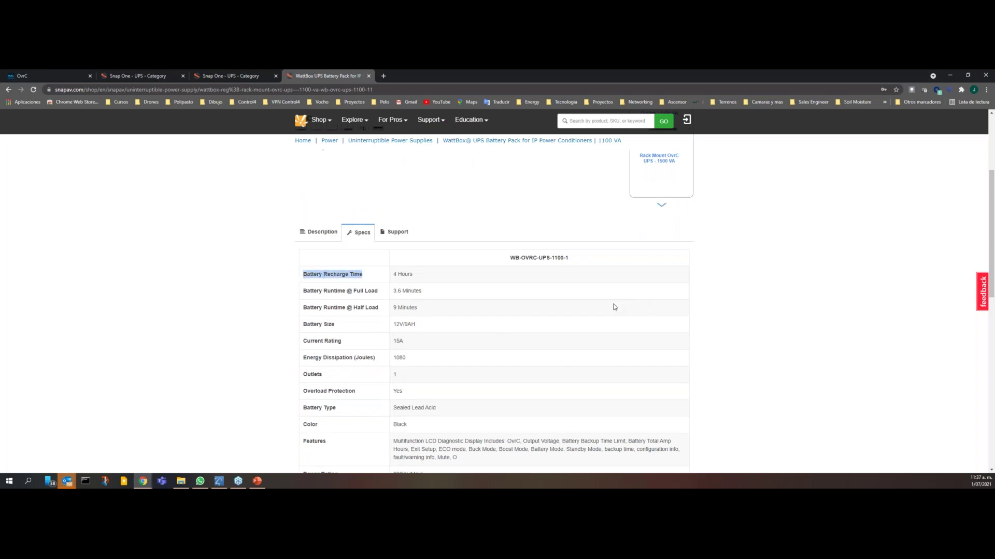
drag(304, 292, 385, 293)
drag(564, 258, 549, 259)
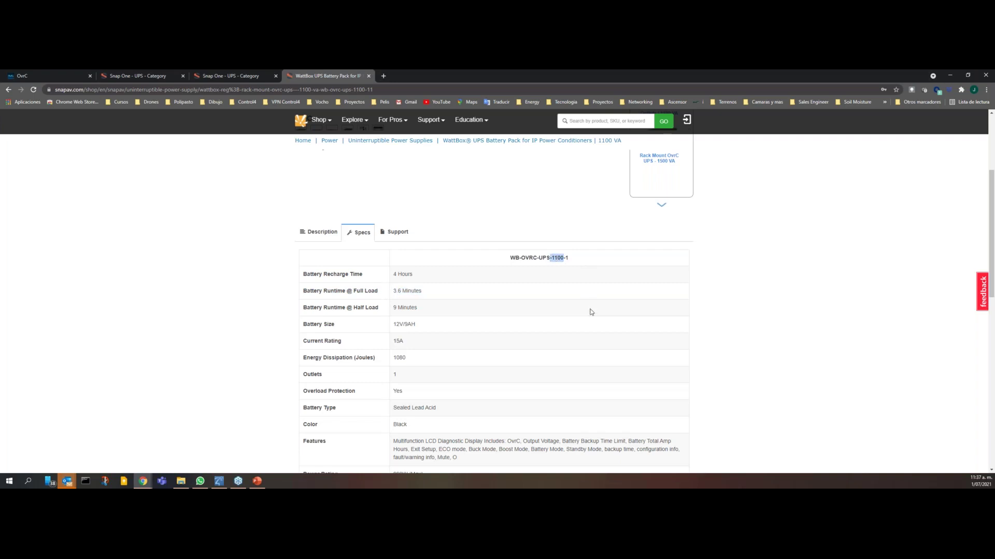
Highlight the battery pack's half-load runtime value, clear the highlight, and review the specifications down to runtime based on load.
scroll(591, 312, down, 1)
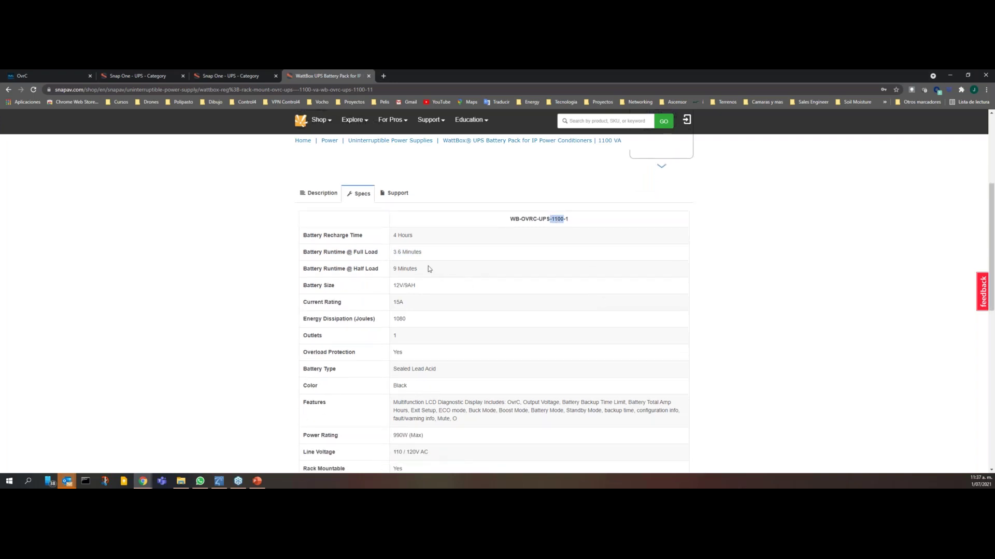
drag(425, 270, 393, 270)
scroll(655, 300, down, 1)
scroll(774, 303, up, 1)
click(775, 303)
scroll(594, 327, down, 1)
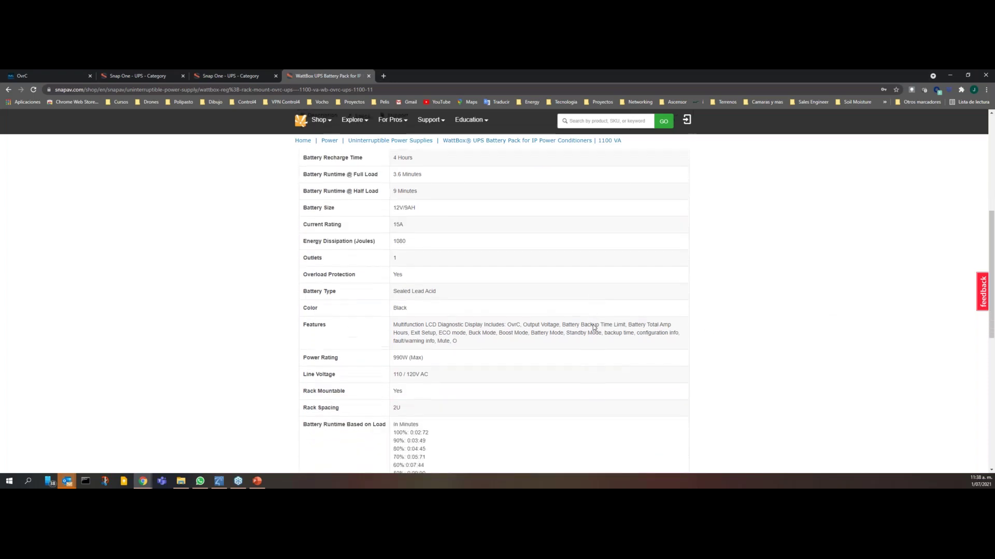
Inspect the battery pack's front photo enlarged and highlight the full-load battery runtime value in its specifications.
scroll(621, 360, up, 4)
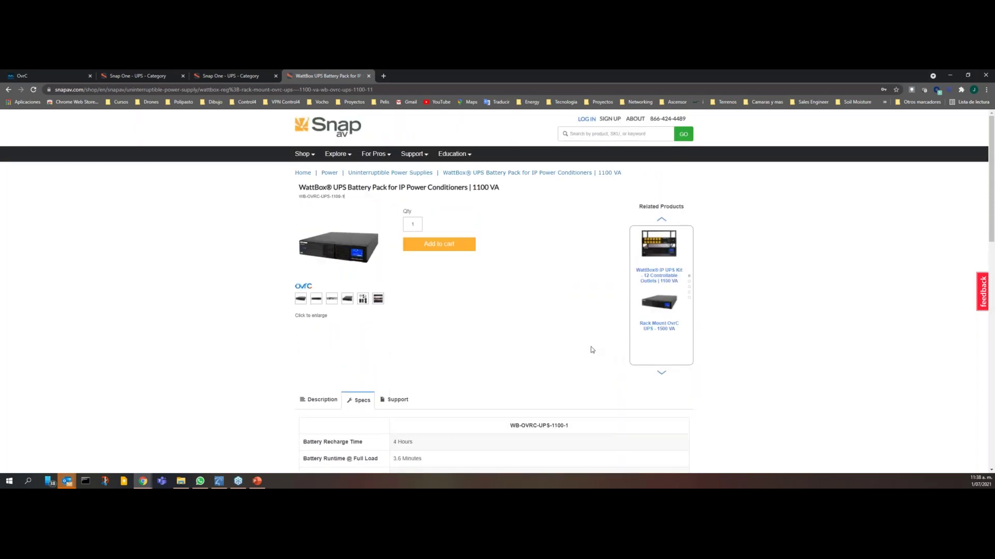
scroll(590, 347, down, 3)
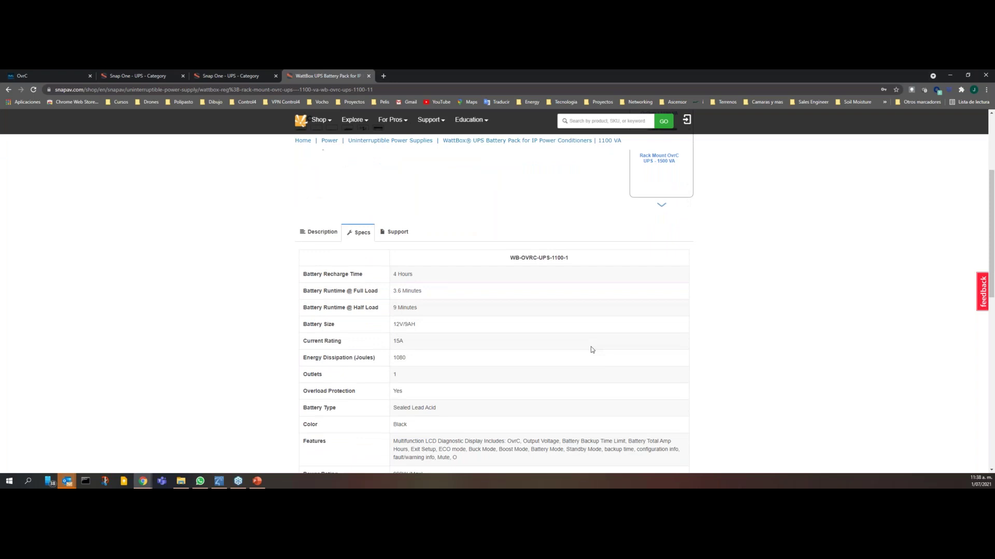
scroll(592, 349, up, 3)
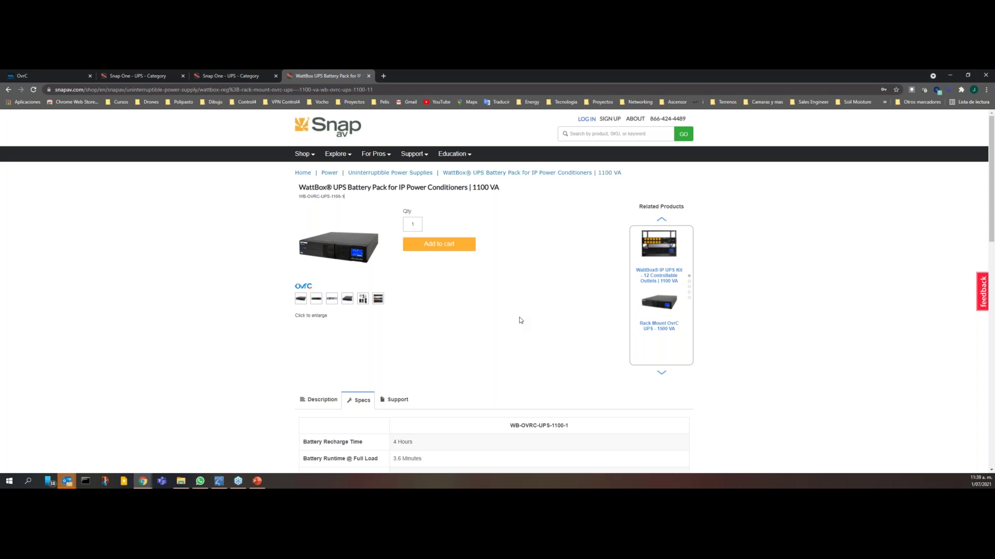
scroll(435, 318, down, 1)
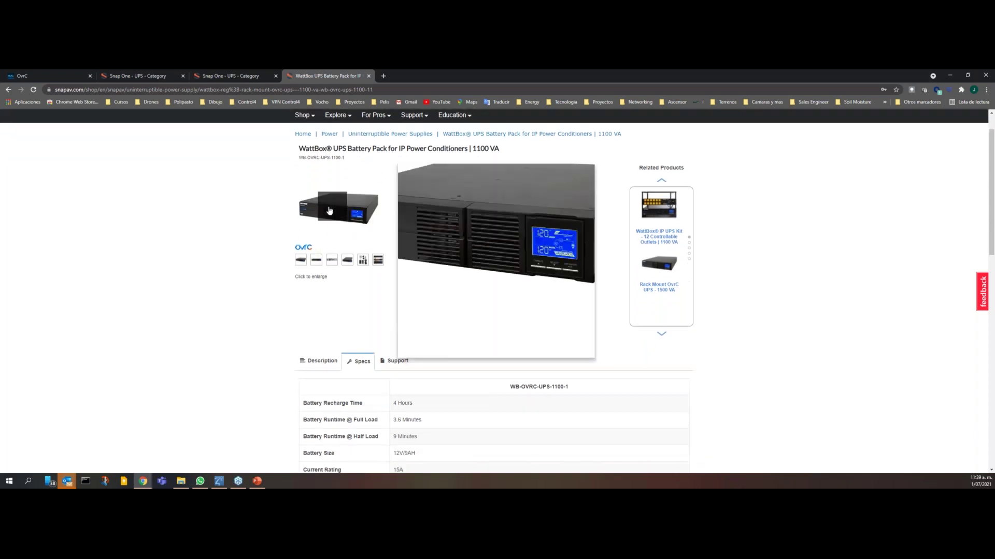
scroll(419, 351, down, 1)
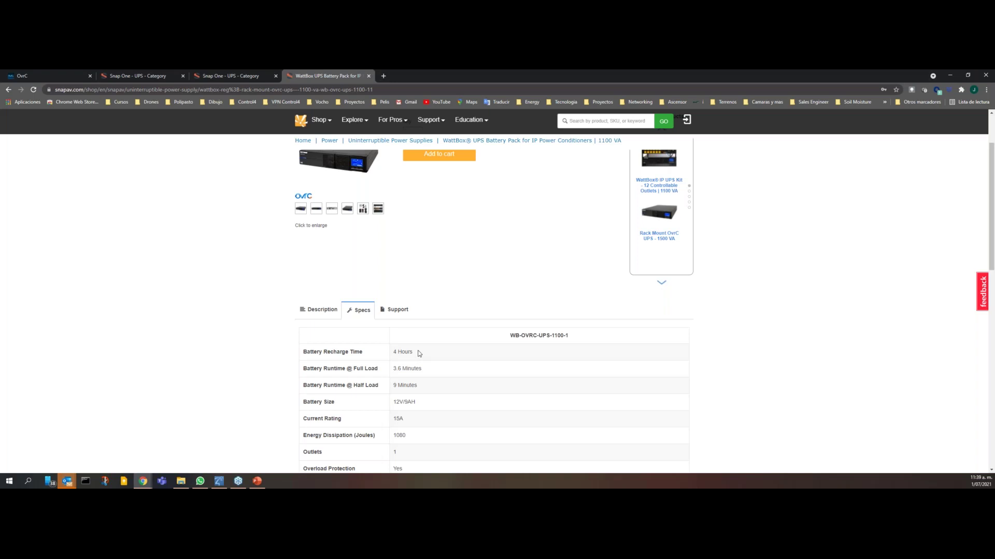
drag(392, 369, 401, 368)
scroll(599, 383, down, 3)
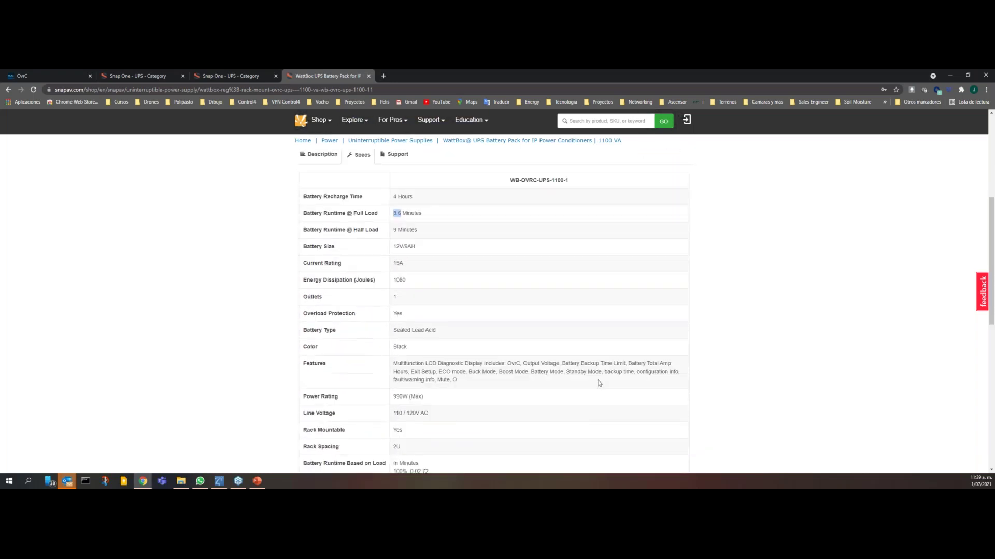
Return to the Power category and open its IP Power subcategory.
scroll(599, 383, up, 4)
scroll(598, 384, up, 1)
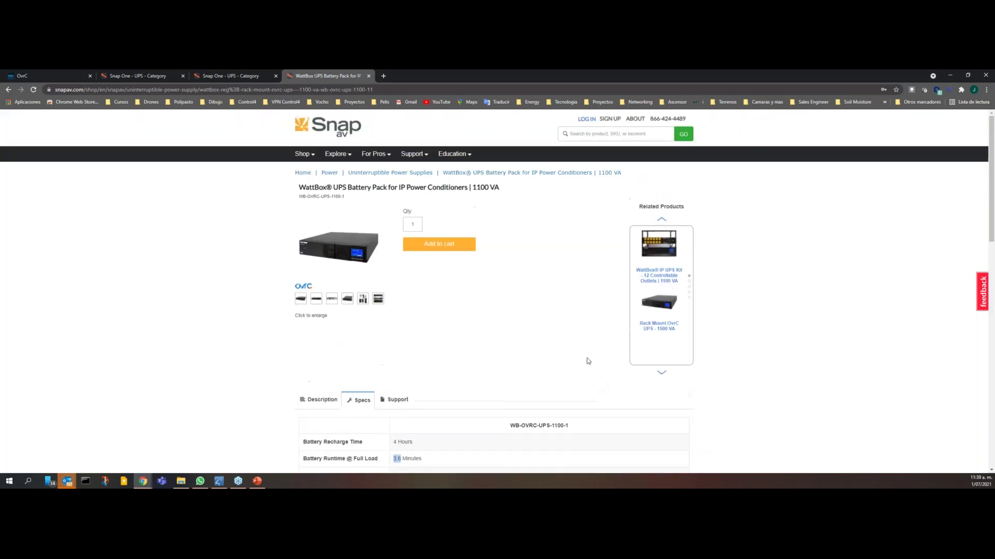
click(332, 175)
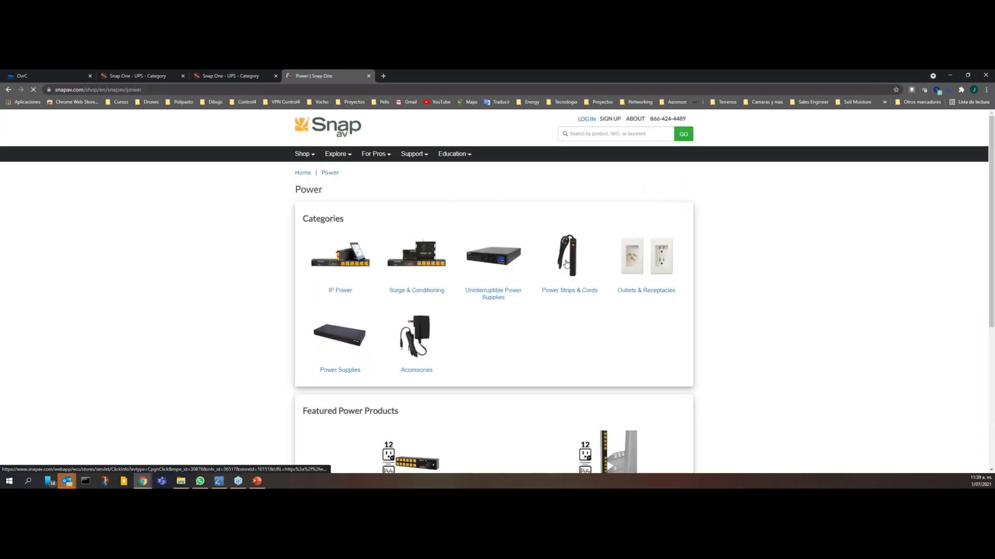
scroll(351, 253, down, 2)
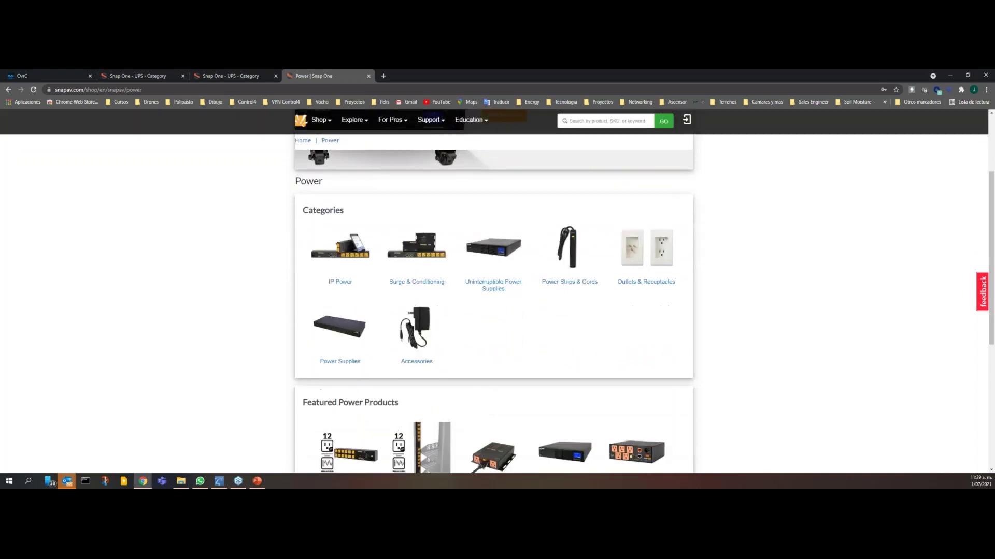
click(350, 252)
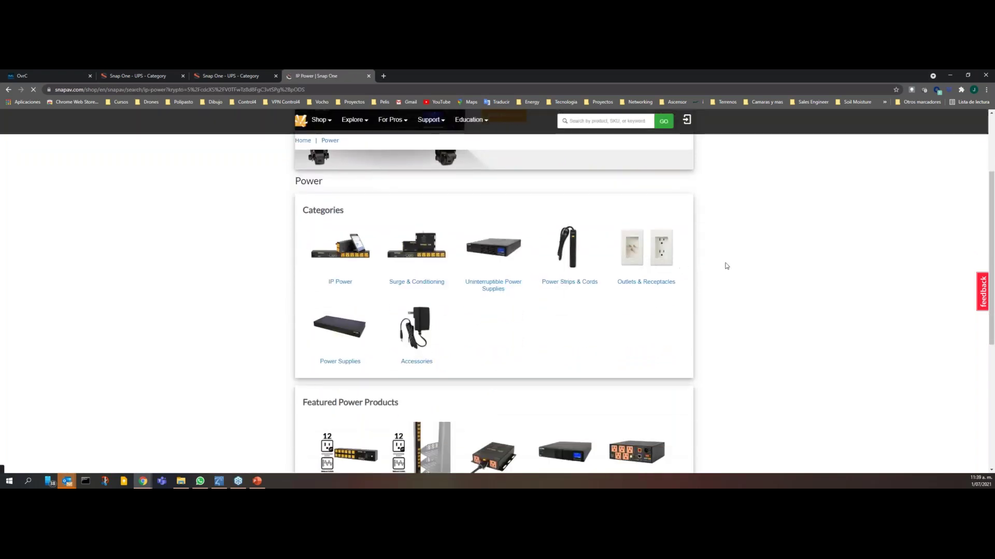
Browse the IP Power product list, examining the power conditioners, vertical power strips and the 1100, 1500 and 2000 VA IP UPS kits.
scroll(726, 265, down, 5)
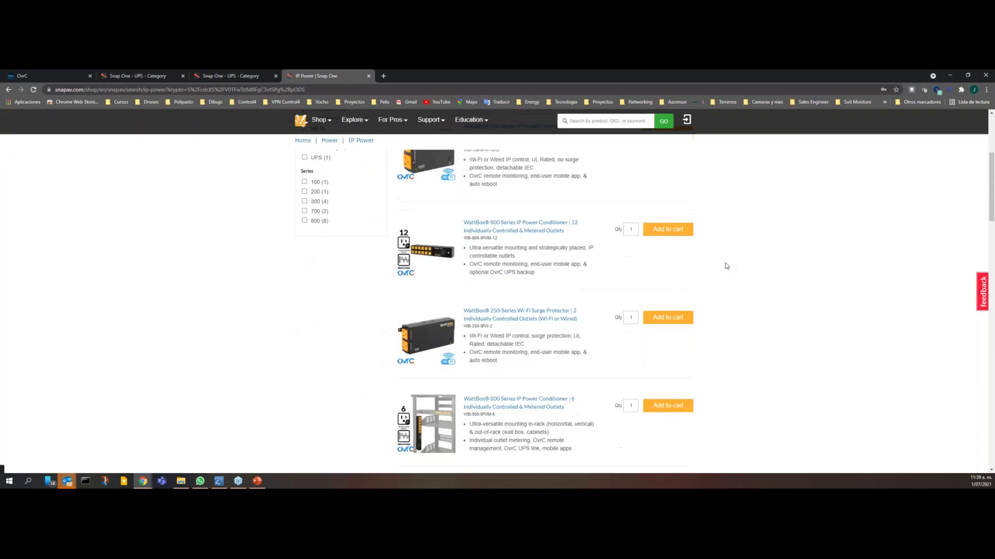
scroll(726, 266, down, 10)
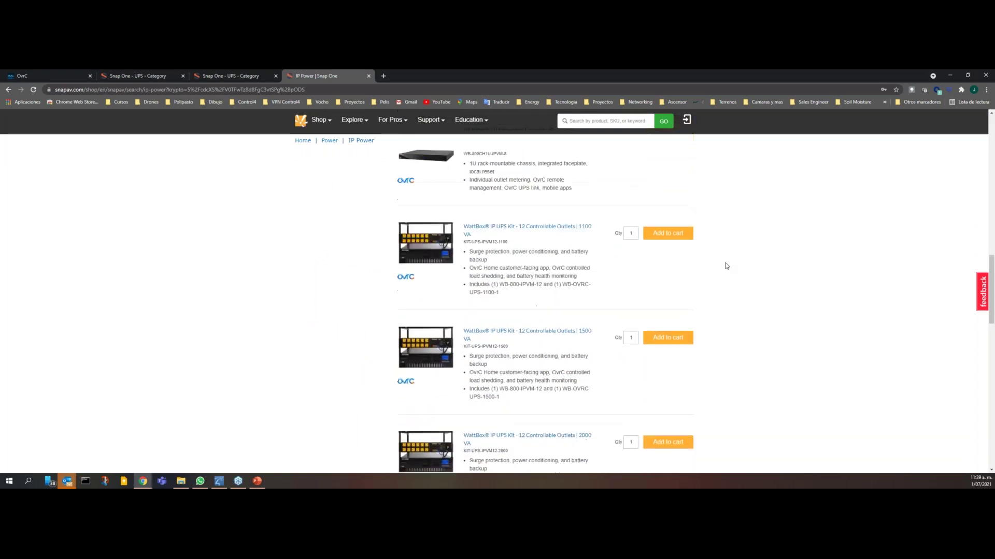
scroll(726, 266, down, 5)
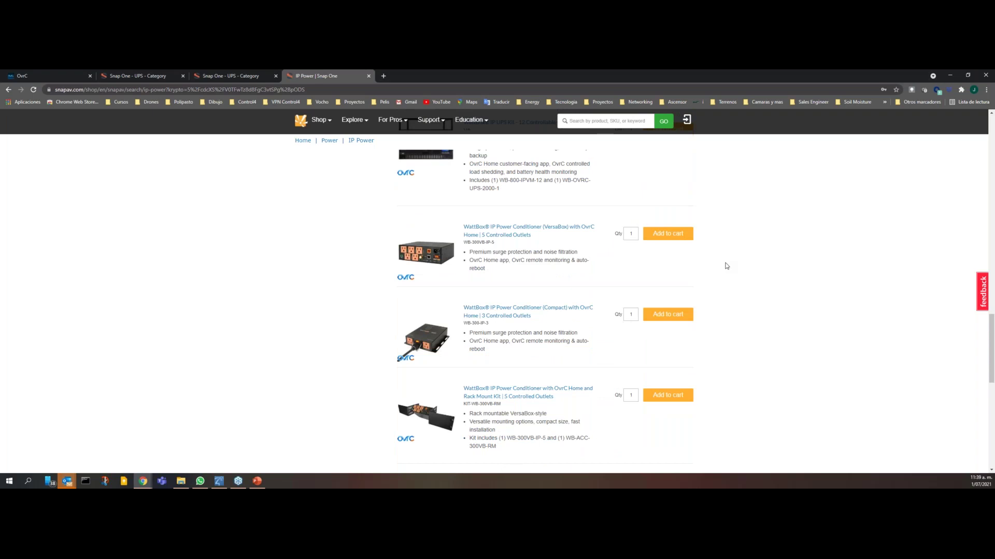
scroll(726, 266, up, 3)
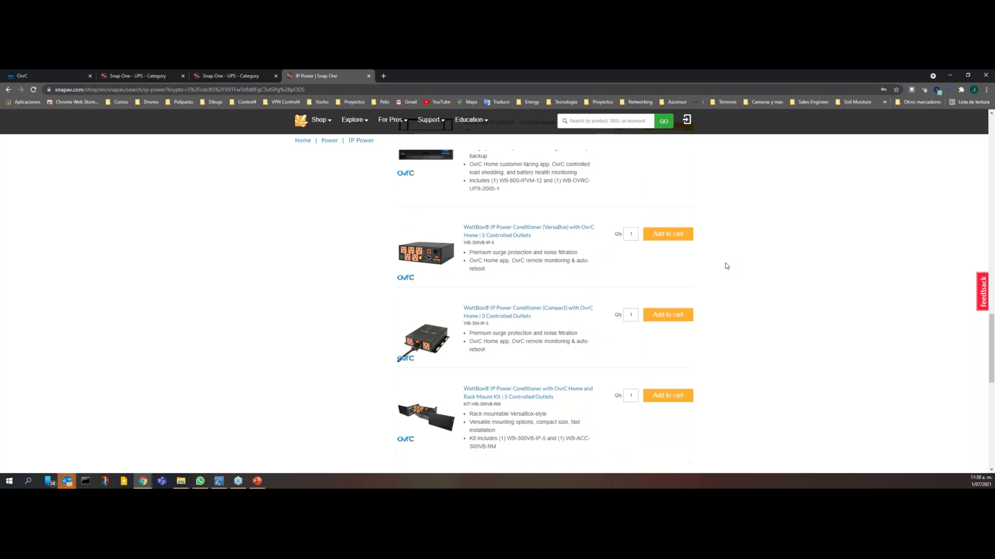
scroll(726, 266, up, 2)
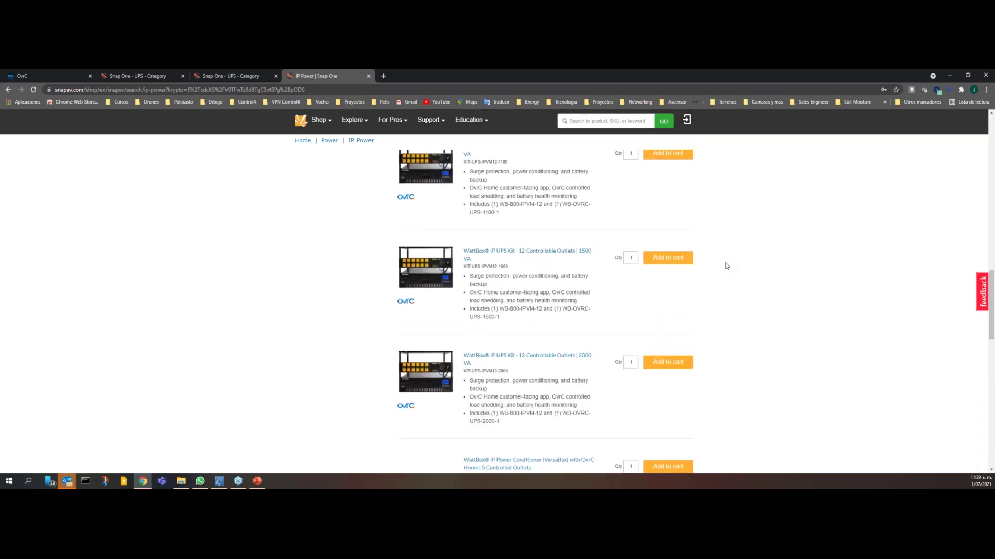
scroll(727, 266, down, 8)
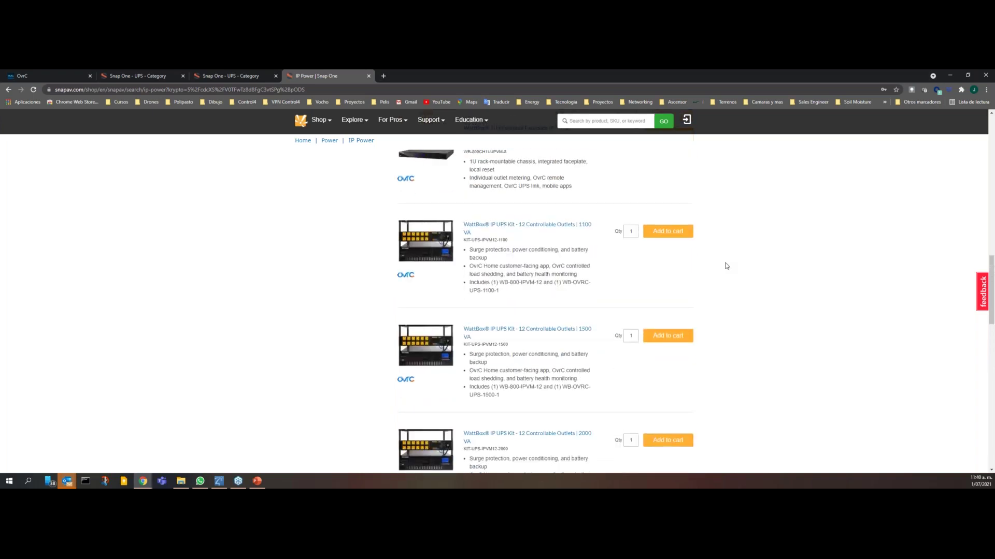
scroll(726, 266, up, 6)
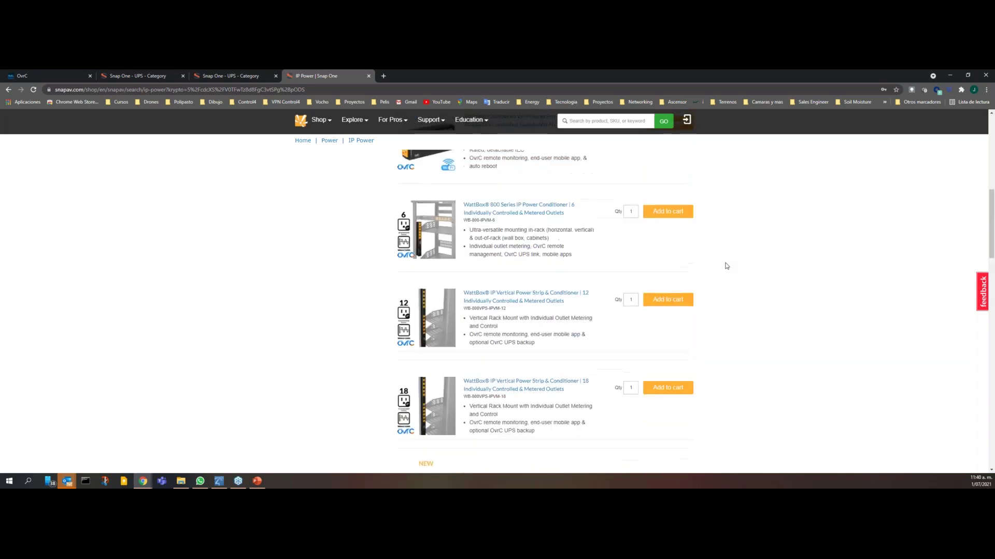
scroll(727, 266, up, 4)
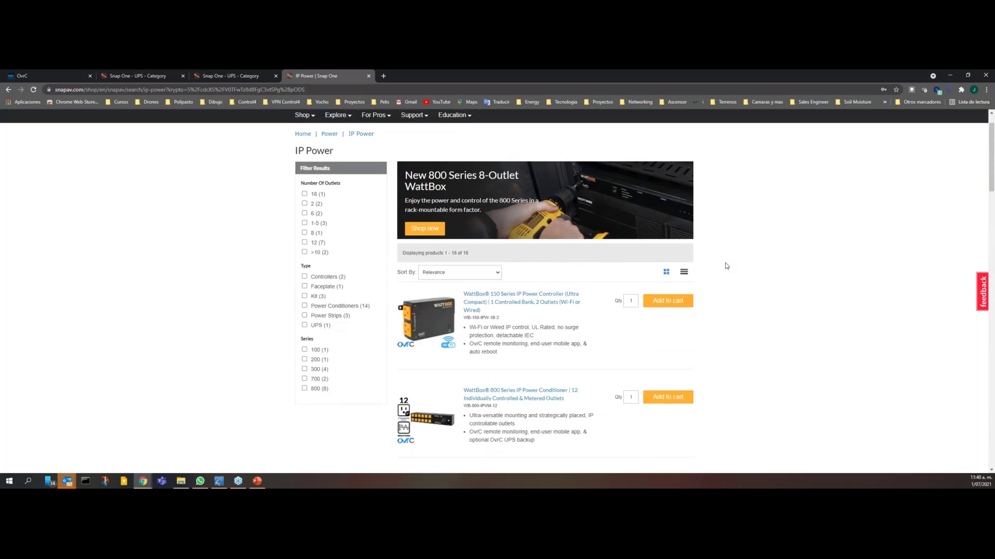
Open the WattBox 800 Series IP Power Conditioner with 12 individually controlled and metered outlets.
scroll(726, 266, down, 1)
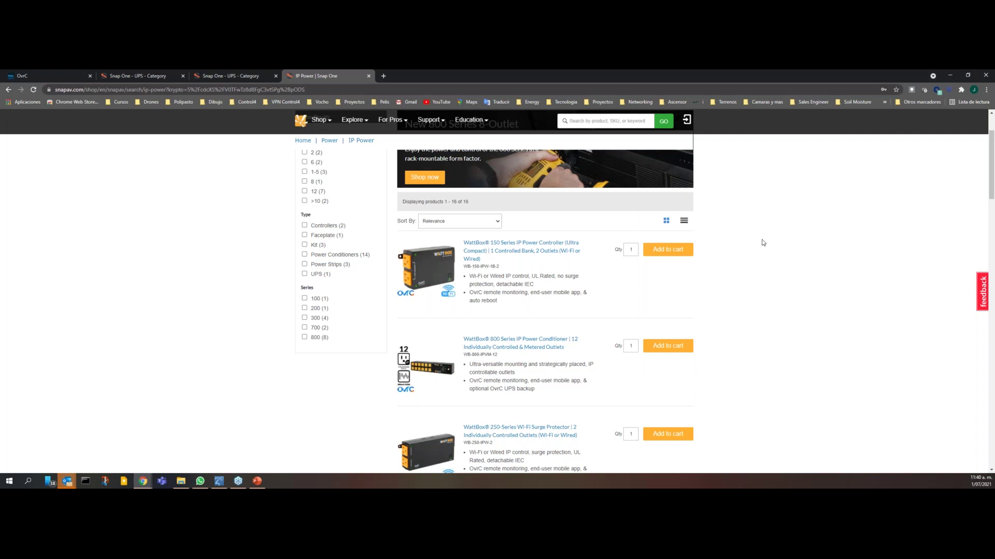
scroll(762, 243, down, 1)
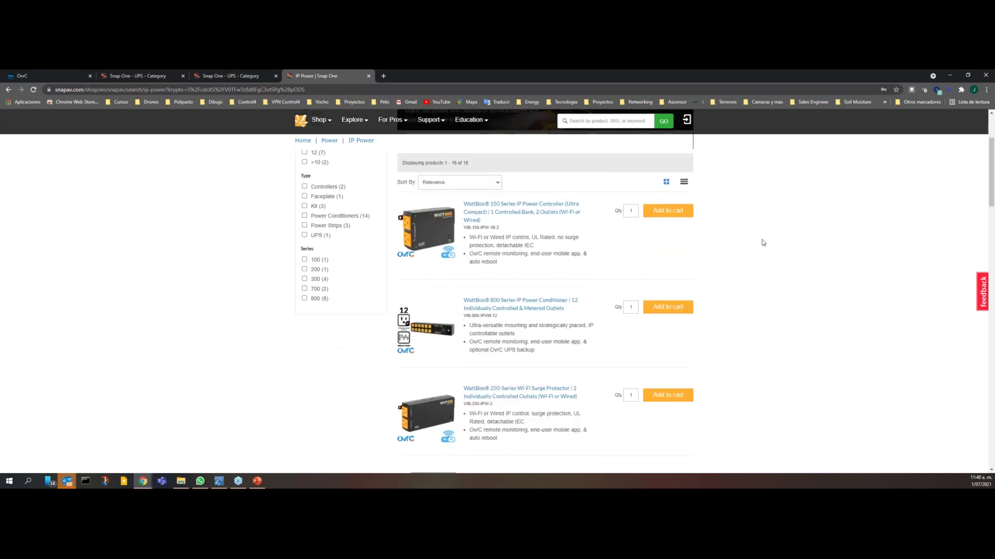
click(533, 303)
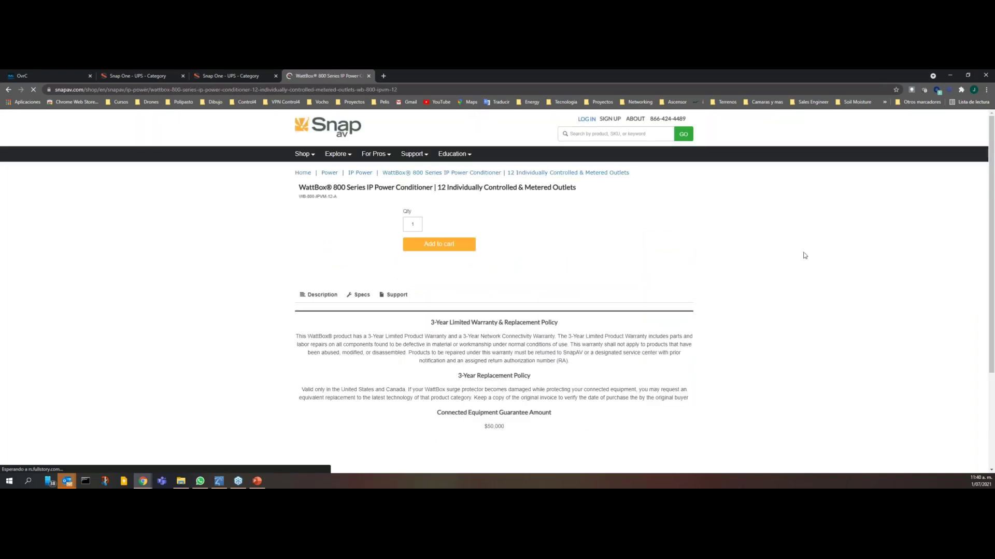
Open the specifications of the WattBox 800 Series 12-outlet IP Power Conditioner and review the product page.
scroll(462, 235, down, 2)
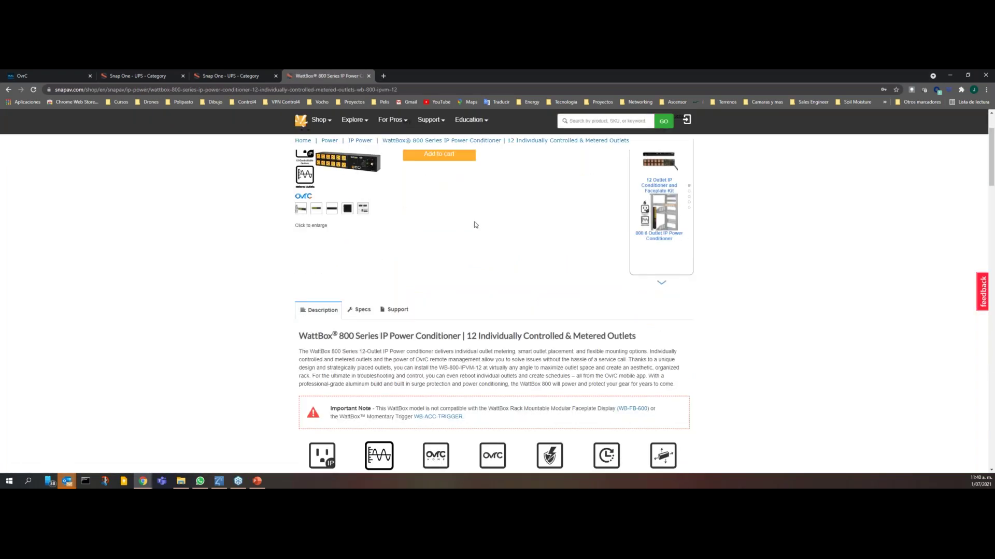
scroll(472, 223, down, 1)
click(363, 271)
scroll(490, 237, up, 3)
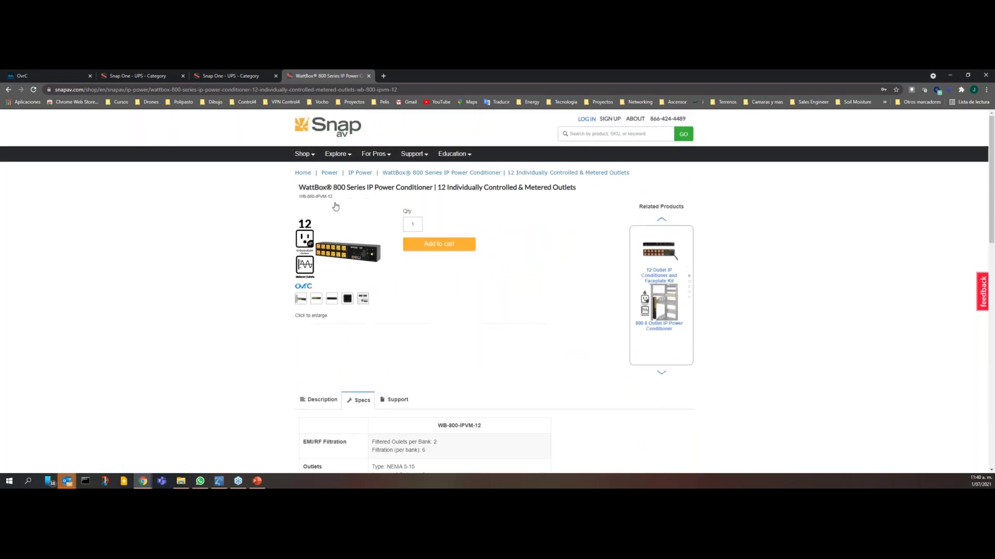
Open the 1500 VA WattBox UPS Battery Pack for IP Power Conditioners from the Power category's Uninterruptible Power Supplies list.
click(330, 173)
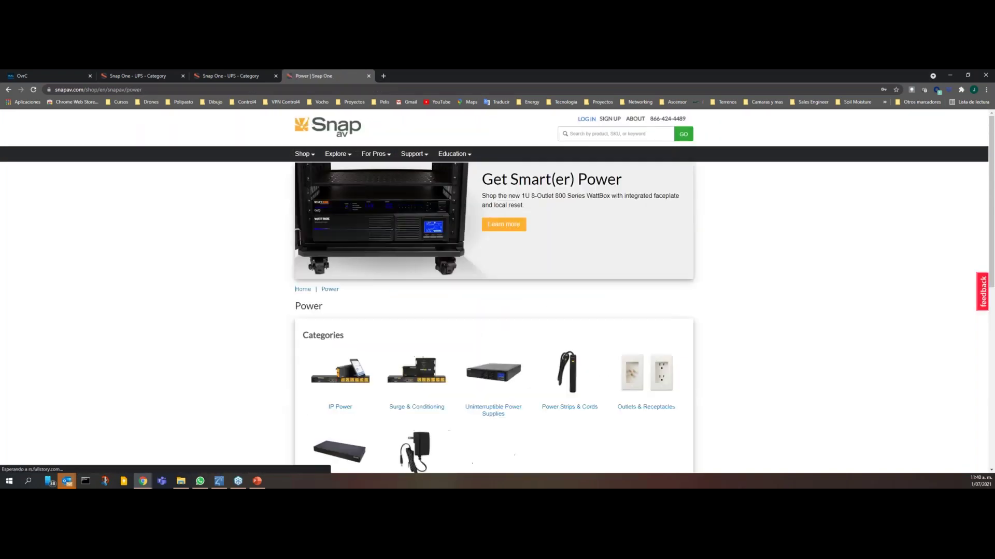
click(506, 382)
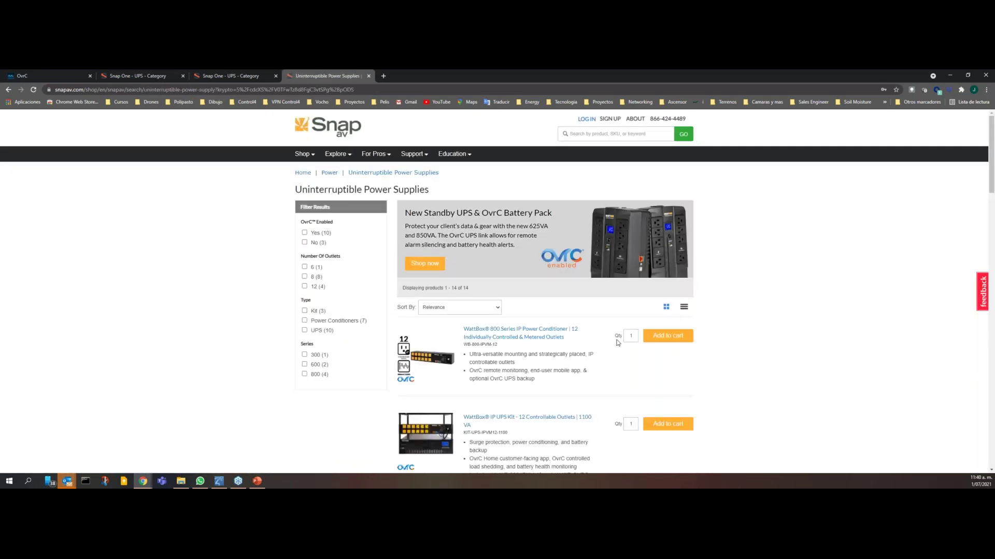
scroll(618, 342, down, 1)
scroll(491, 256, down, 1)
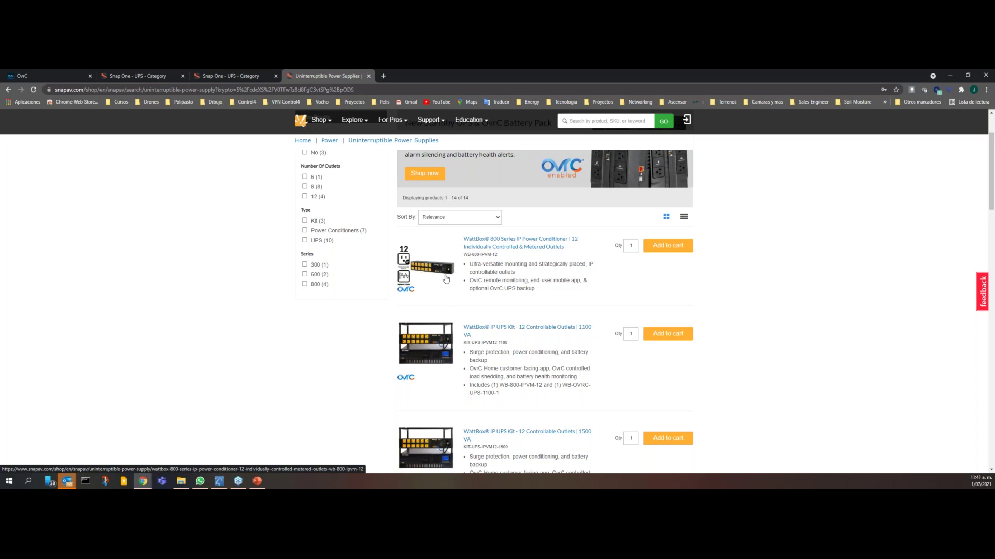
scroll(477, 274, down, 2)
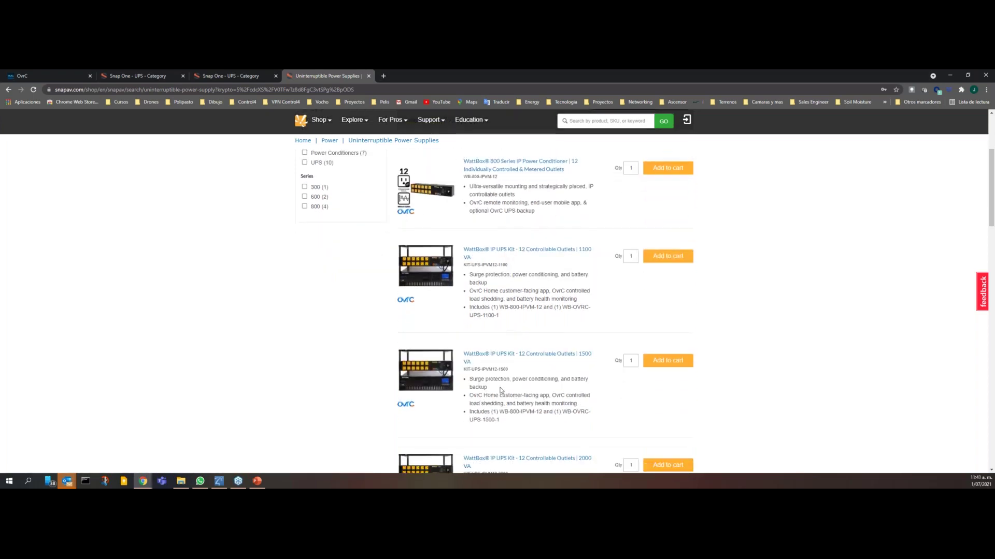
scroll(500, 390, down, 5)
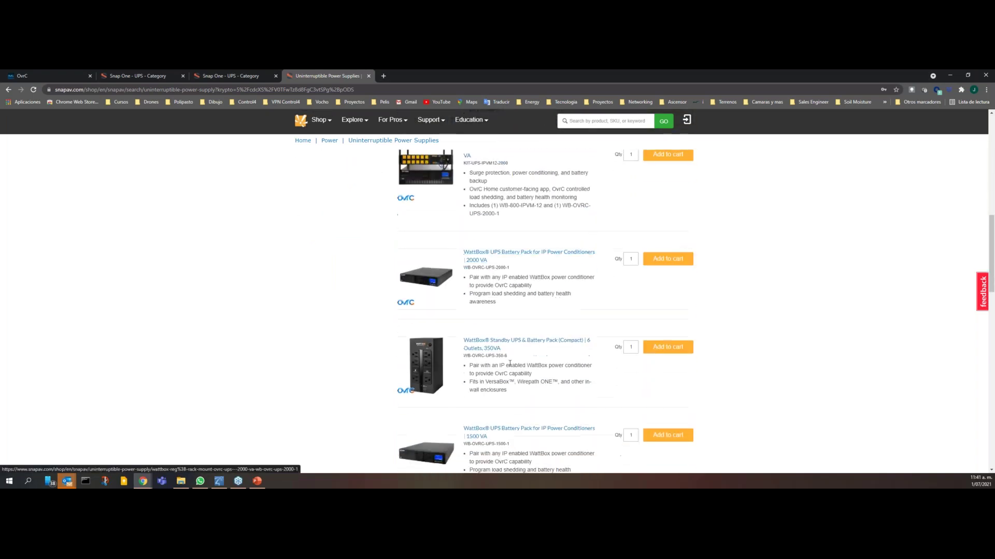
scroll(508, 317, down, 2)
click(512, 313)
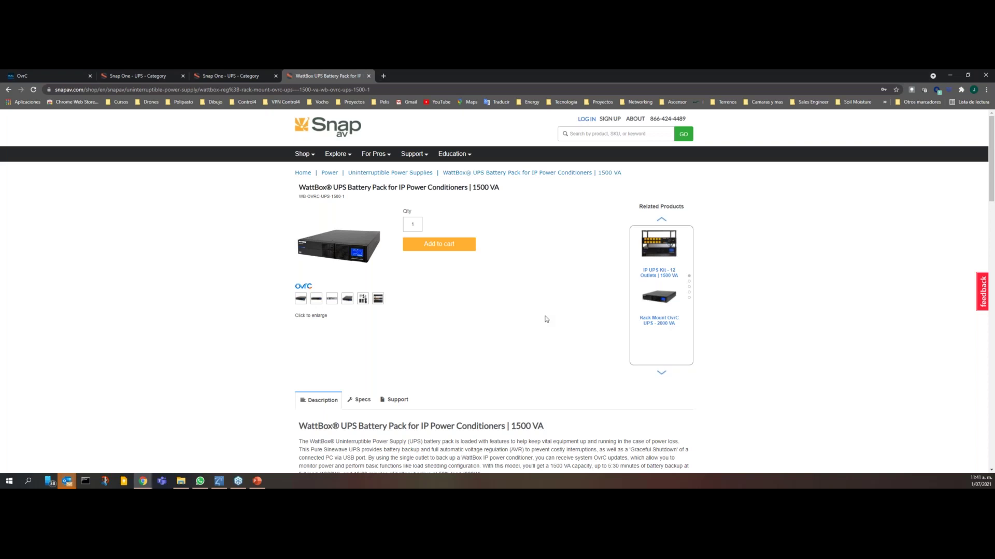
Inspect the 1500 VA battery pack's rear photo enlarged and return to the Power category overview.
click(332, 299)
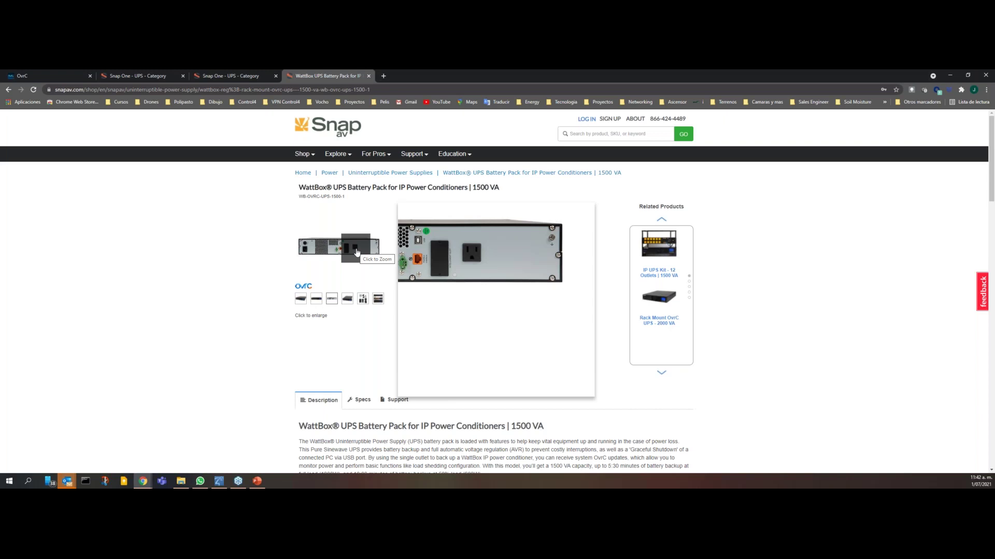
click(329, 173)
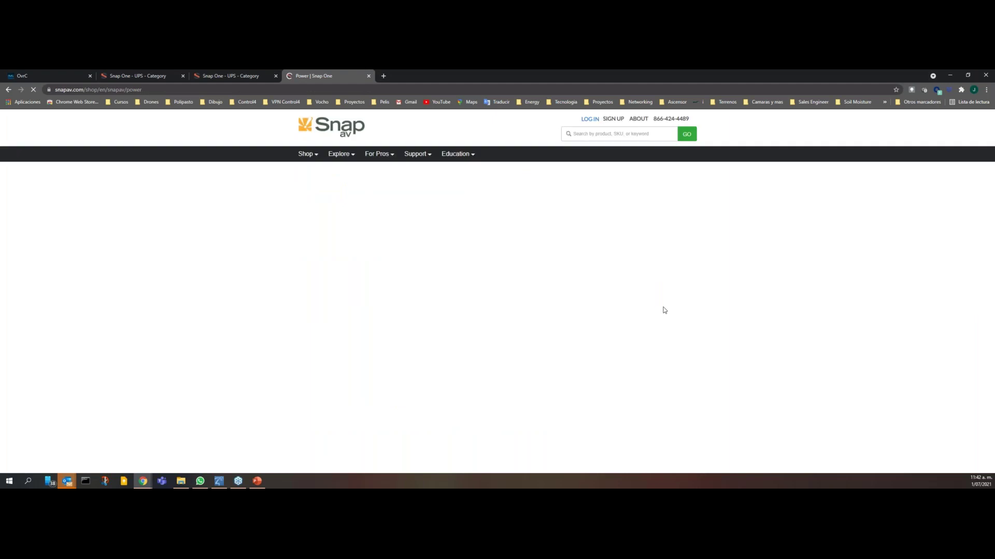
scroll(602, 299, down, 2)
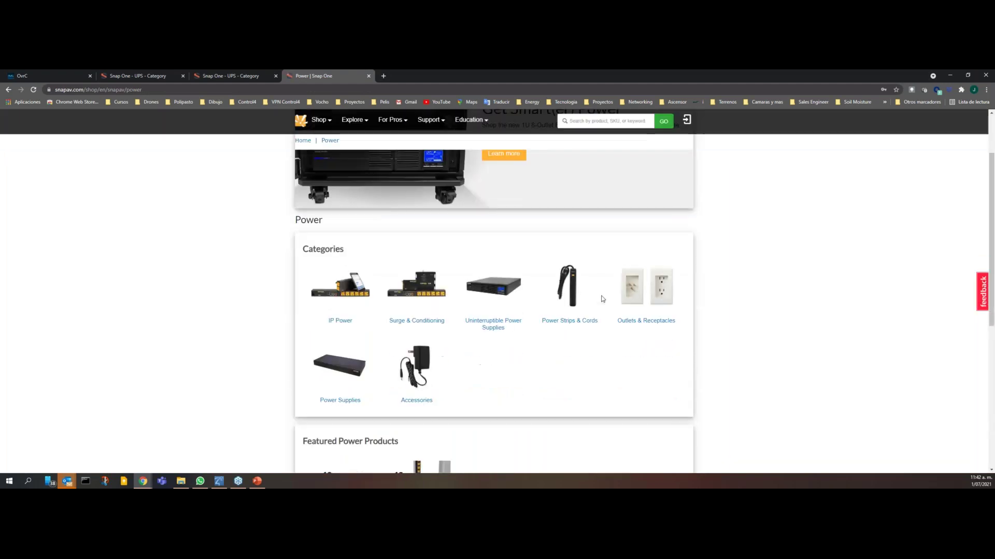
scroll(602, 299, up, 2)
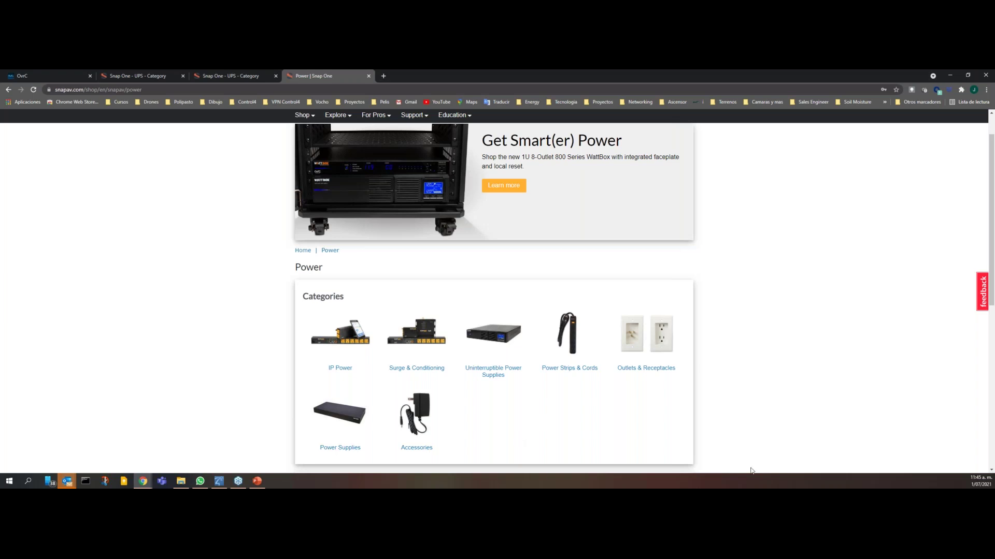
click(384, 76)
key(ctrl+w)
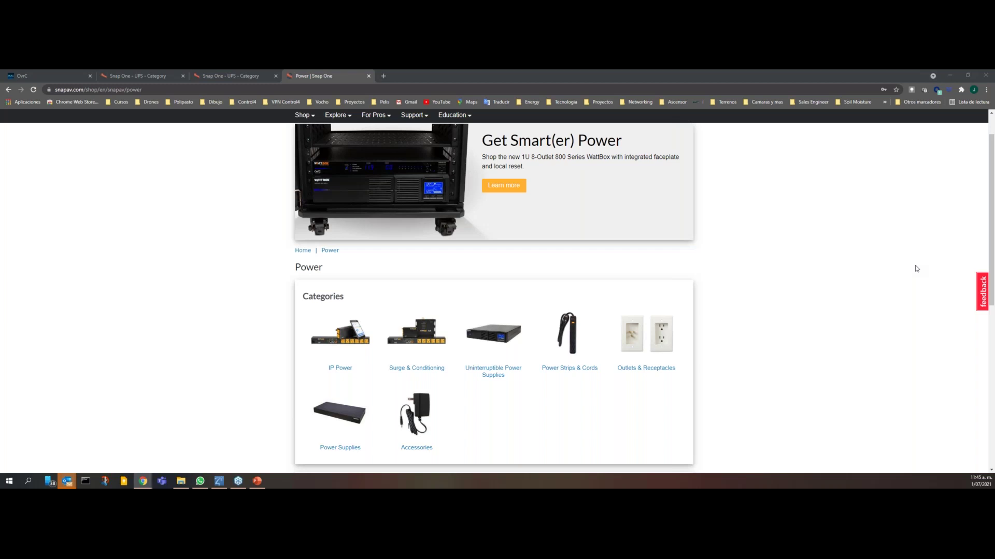
scroll(761, 268, up, 1)
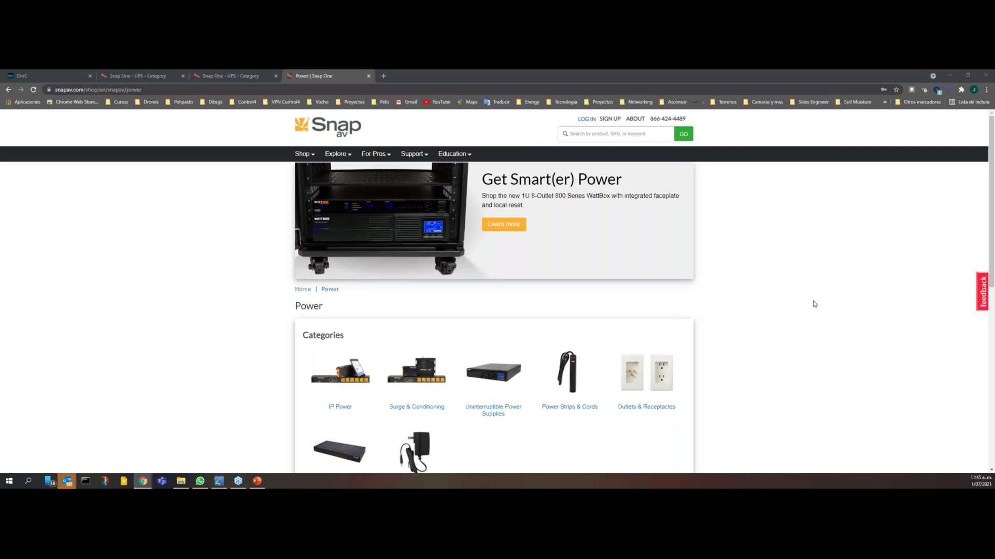
Switch to the WattBox UPS brand page and examine the OvrC UPS Link connection diagram.
click(231, 76)
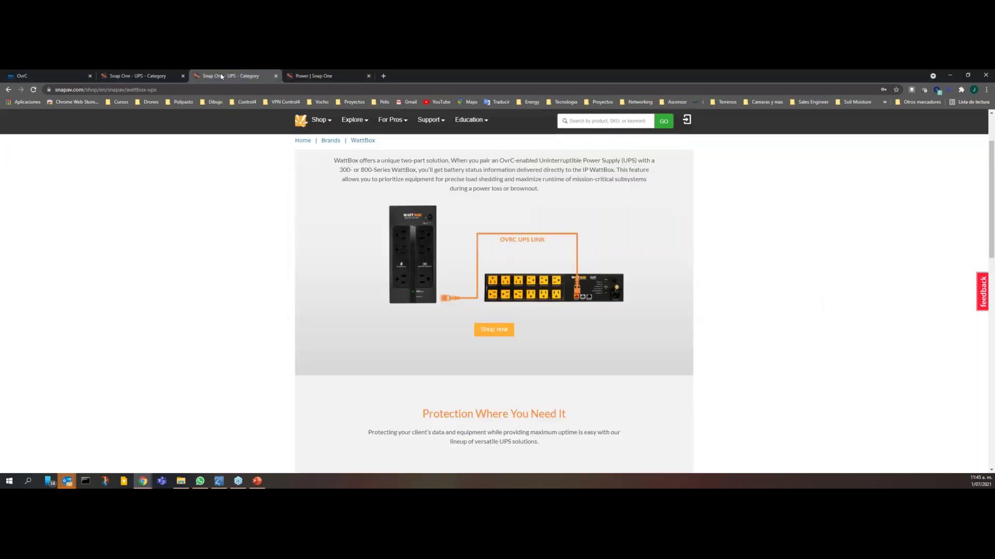
scroll(630, 332, up, 3)
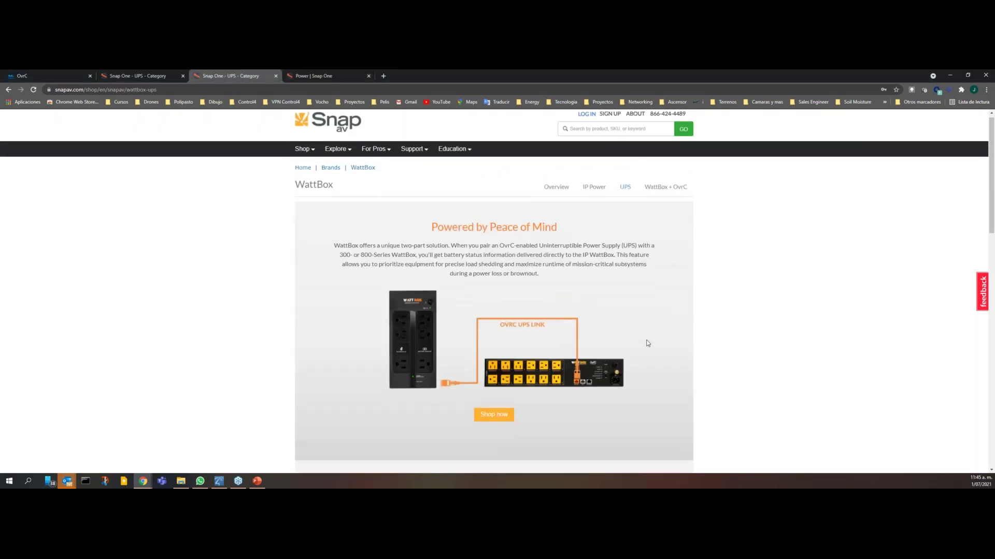
click(626, 154)
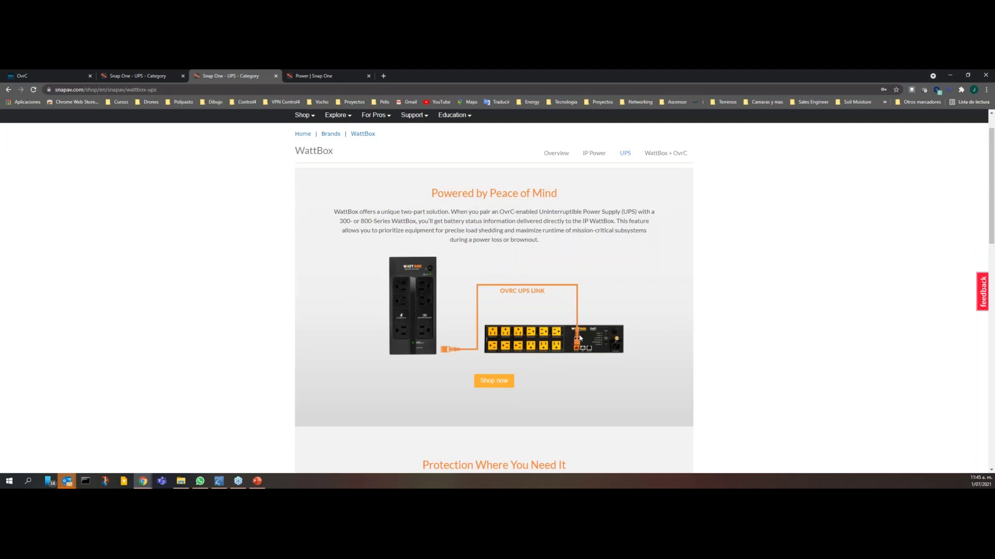
Examine the Protection Where You Need It section, comparing the Ultra-Compact and Rackmount UPS options, and return to the page's beginning.
scroll(554, 342, down, 1)
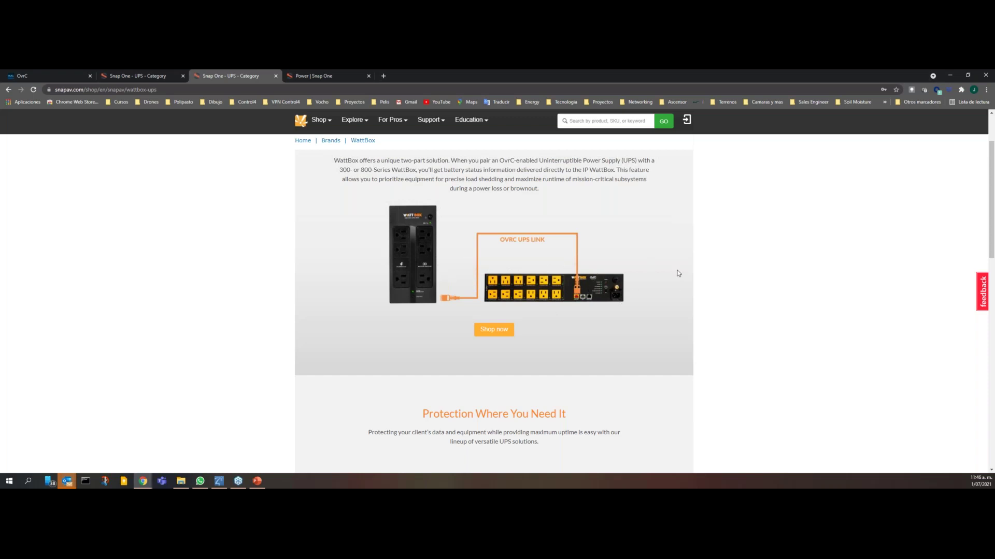
scroll(648, 342, down, 1)
scroll(648, 341, down, 3)
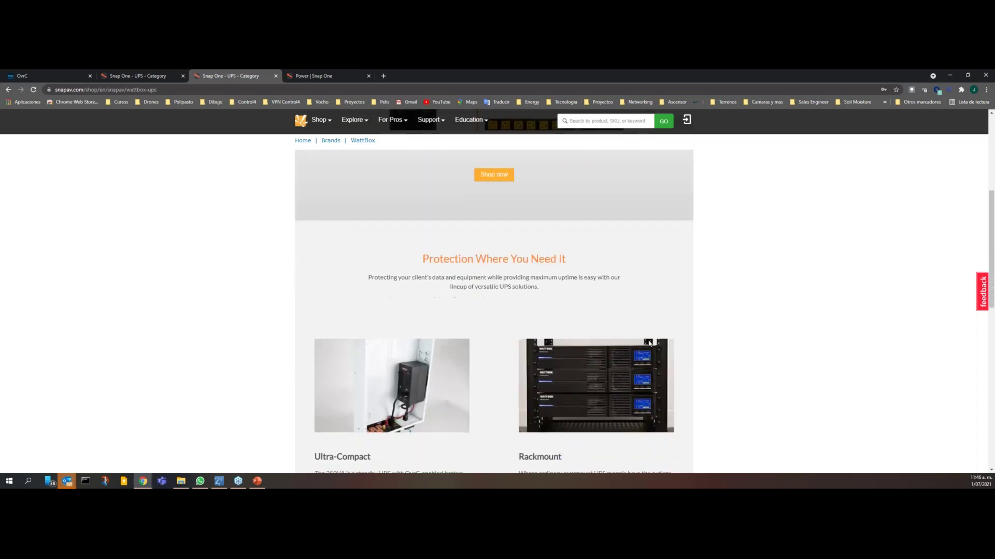
scroll(648, 340, up, 1)
scroll(568, 356, down, 1)
scroll(626, 403, down, 2)
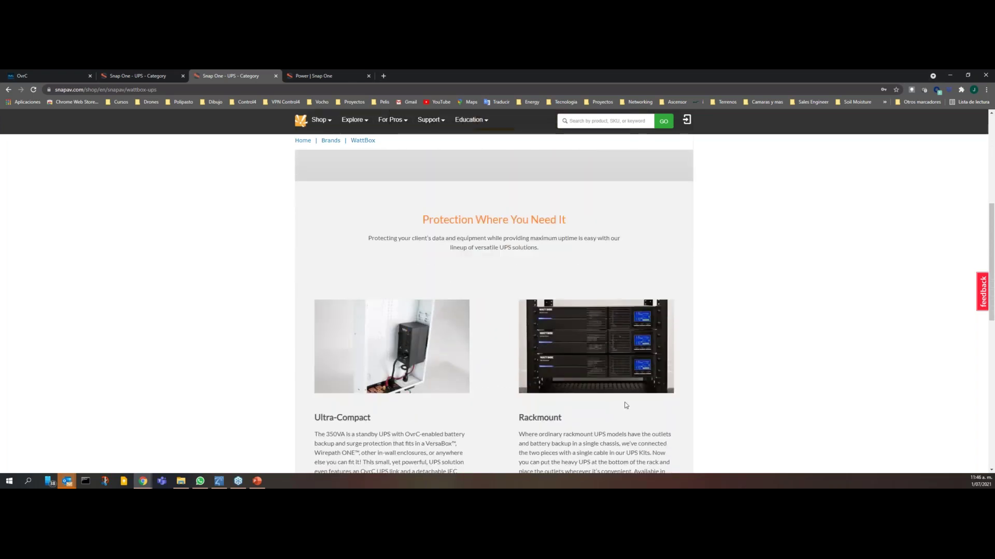
scroll(626, 405, up, 2)
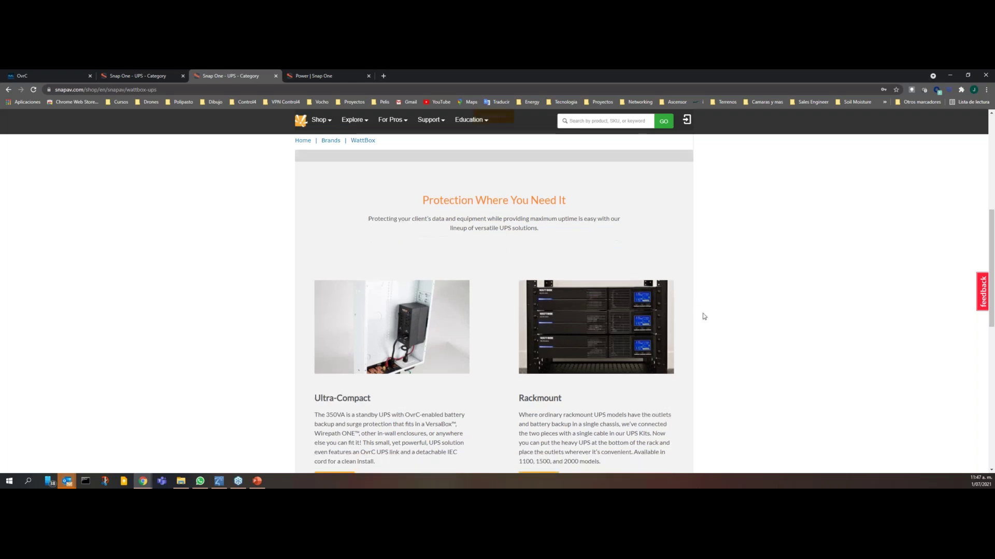
scroll(703, 316, up, 5)
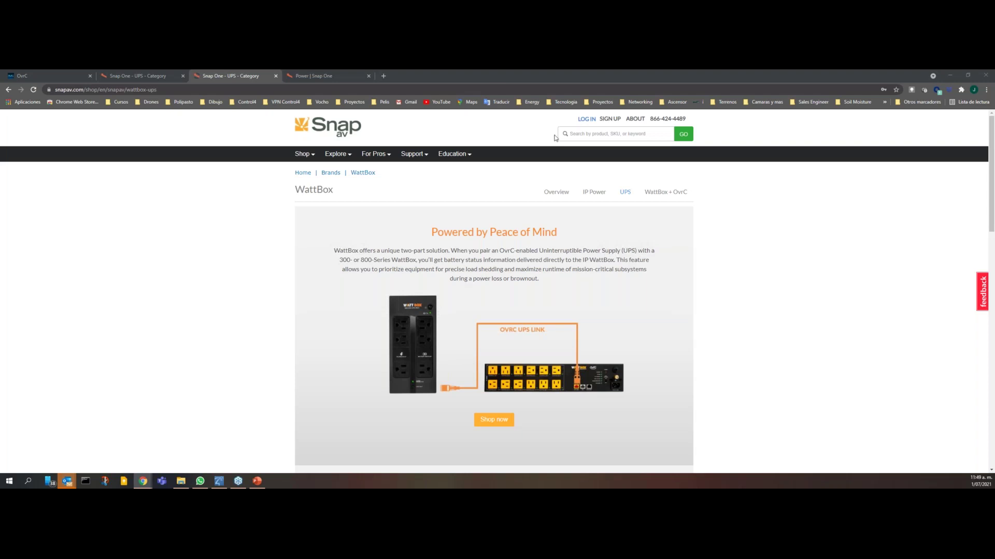
Switch to OvrC and open the WB-800CH1U-IPVM-8 power conditioner from the Pro Hub customer's device list.
click(29, 75)
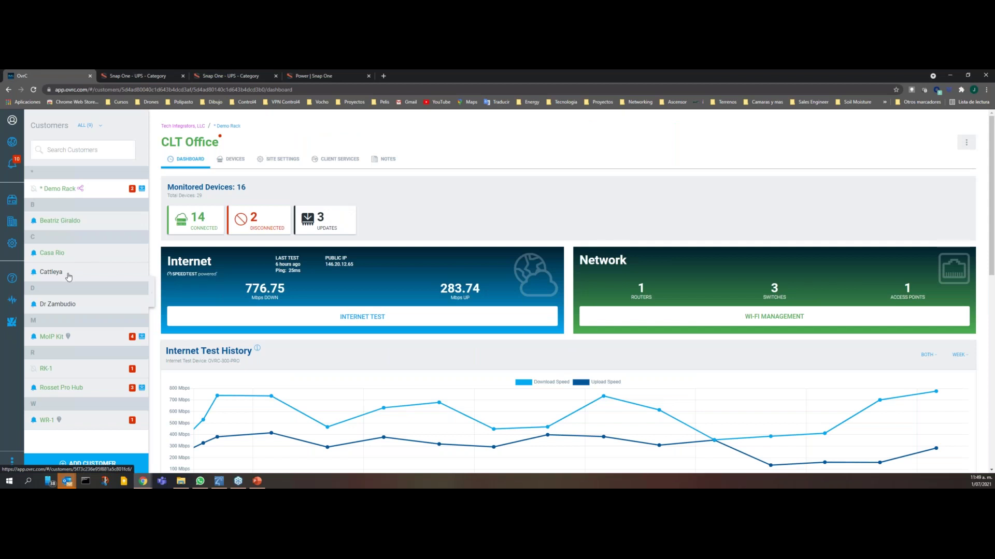
click(62, 387)
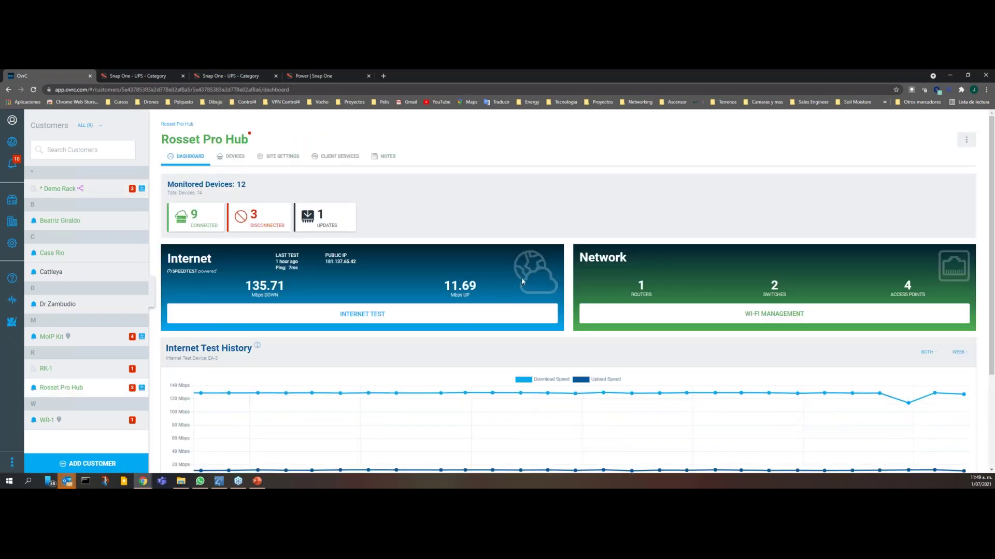
click(232, 156)
scroll(421, 258, down, 2)
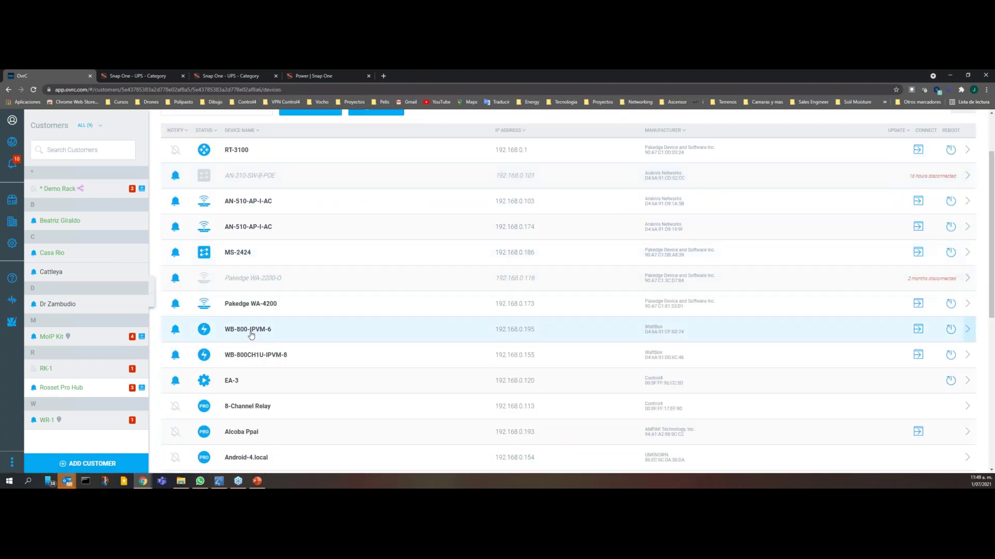
click(251, 355)
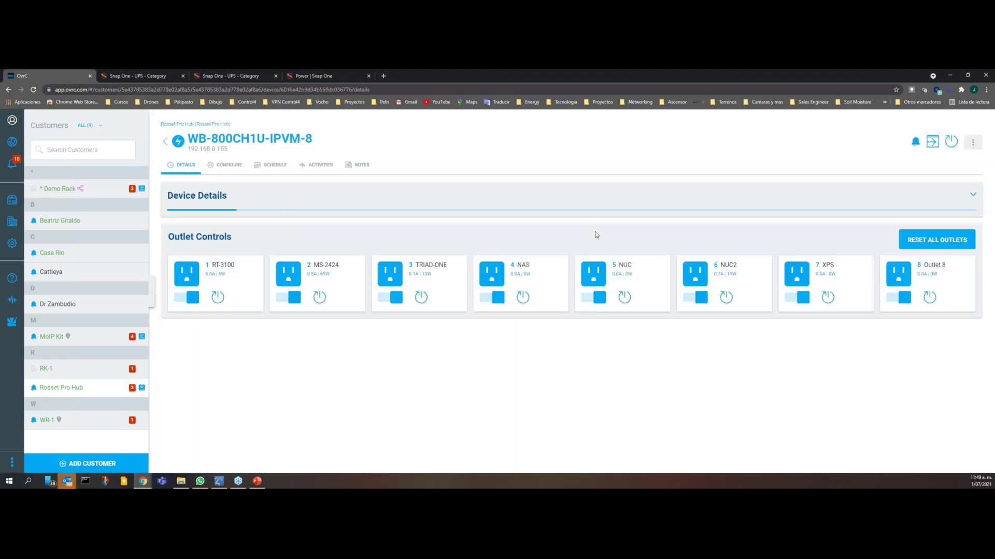
Open the Safe Range Settings in the WB-800CH1U-IPVM-8's configuration.
click(228, 164)
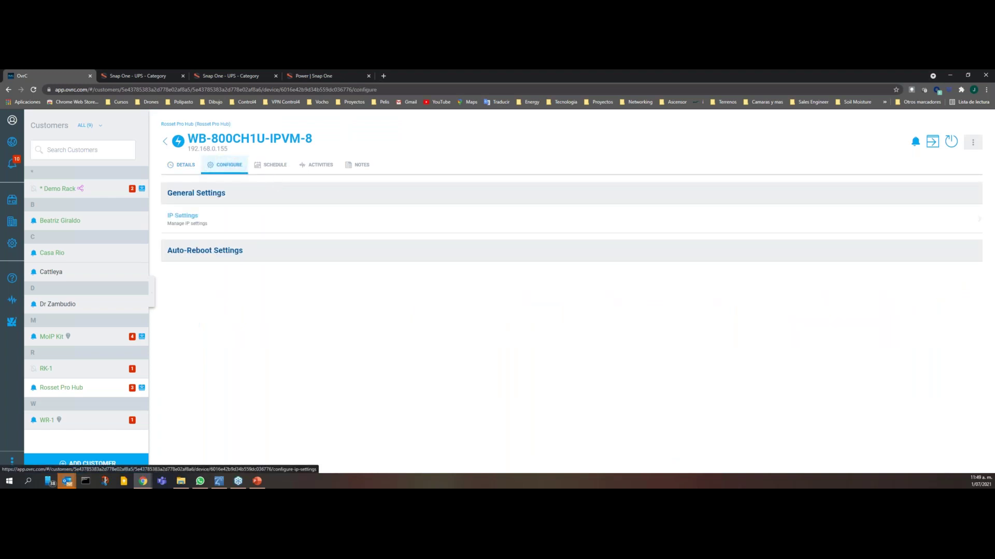
scroll(500, 222, down, 1)
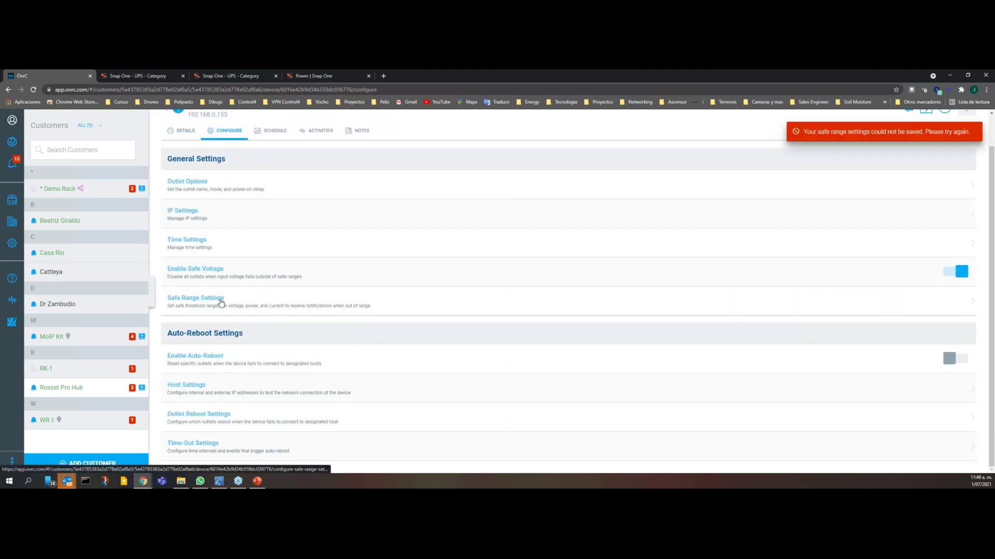
click(192, 300)
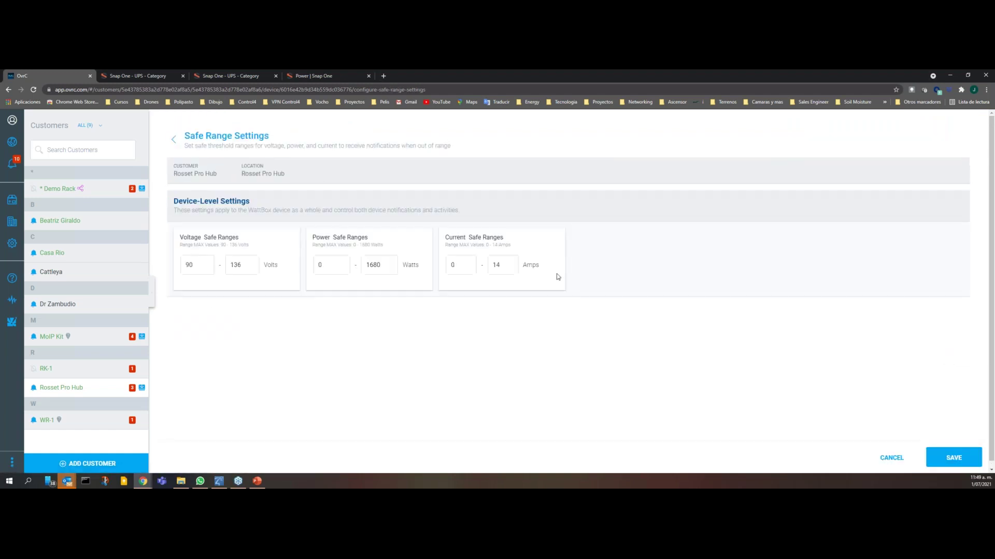
Highlight the voltage, power and current safe ranges in turn, and return to the device configuration without saving changes.
double_click(189, 237)
click(221, 245)
drag(359, 244, 382, 245)
drag(503, 238, 450, 237)
click(538, 329)
double_click(192, 266)
click(174, 139)
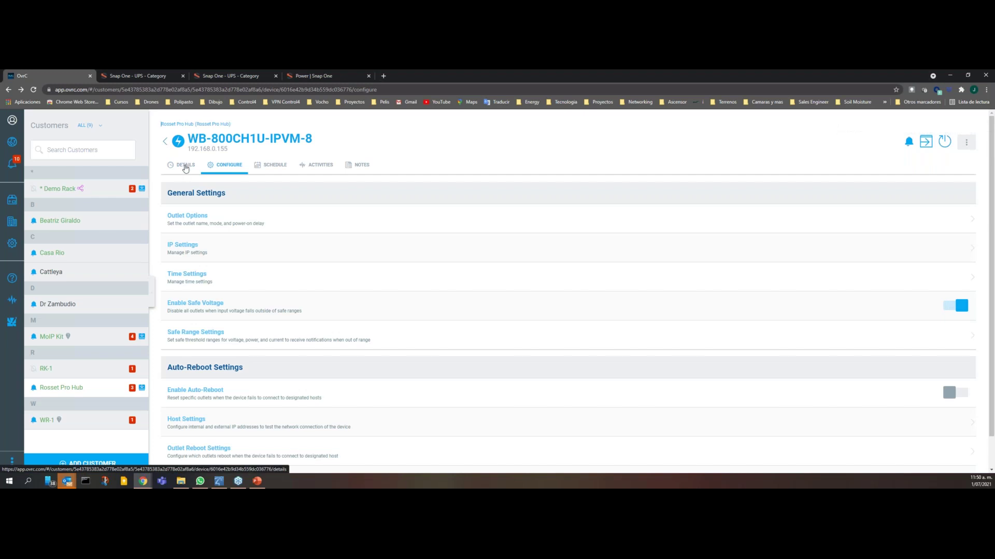
Check the voltage reading in the device details against the minimum voltage in the Safe Range Settings, and return to the configuration.
click(184, 165)
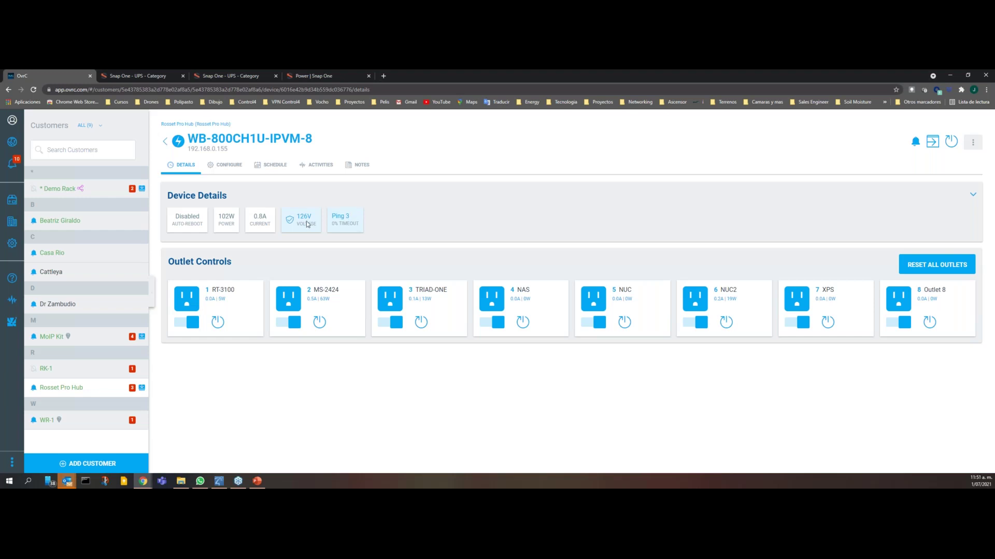
click(232, 167)
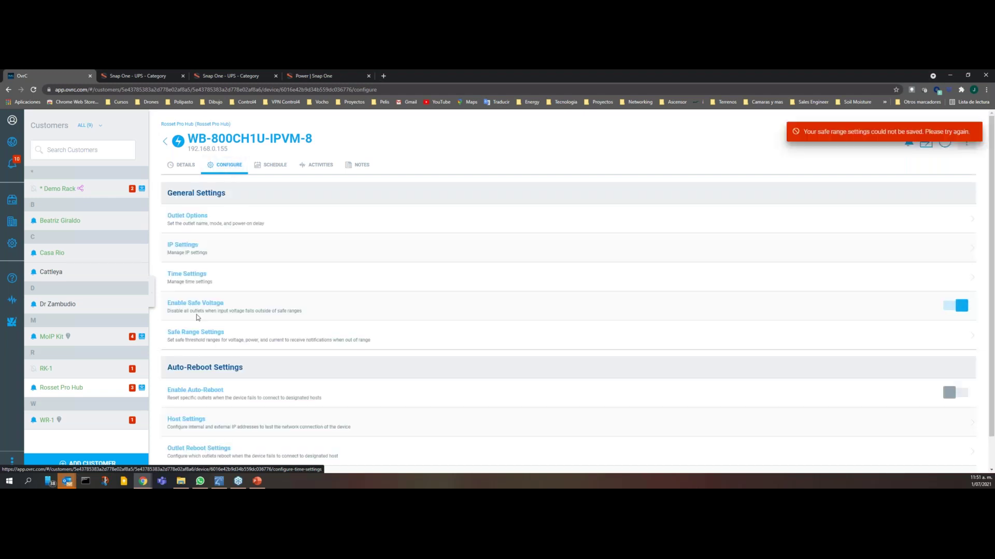
click(199, 332)
double_click(193, 264)
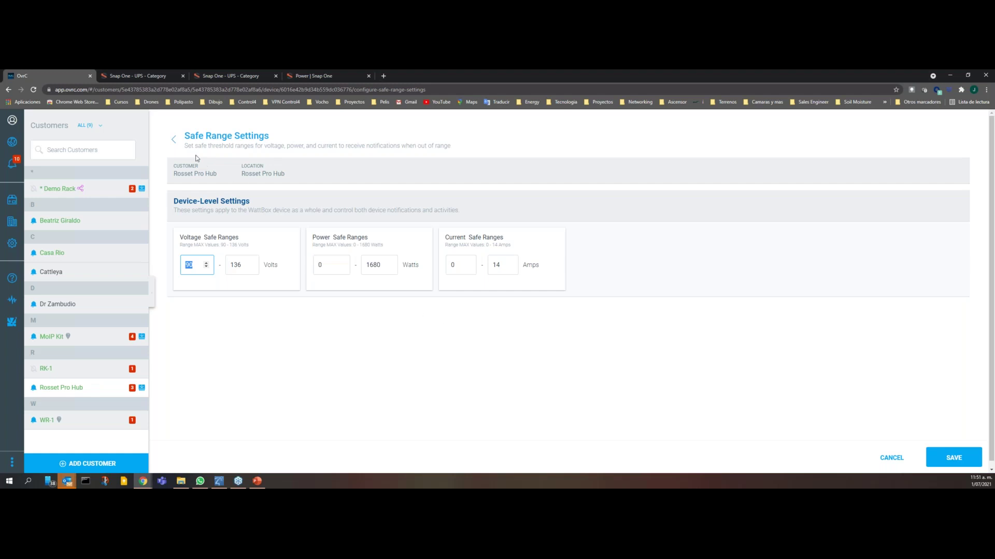
click(173, 141)
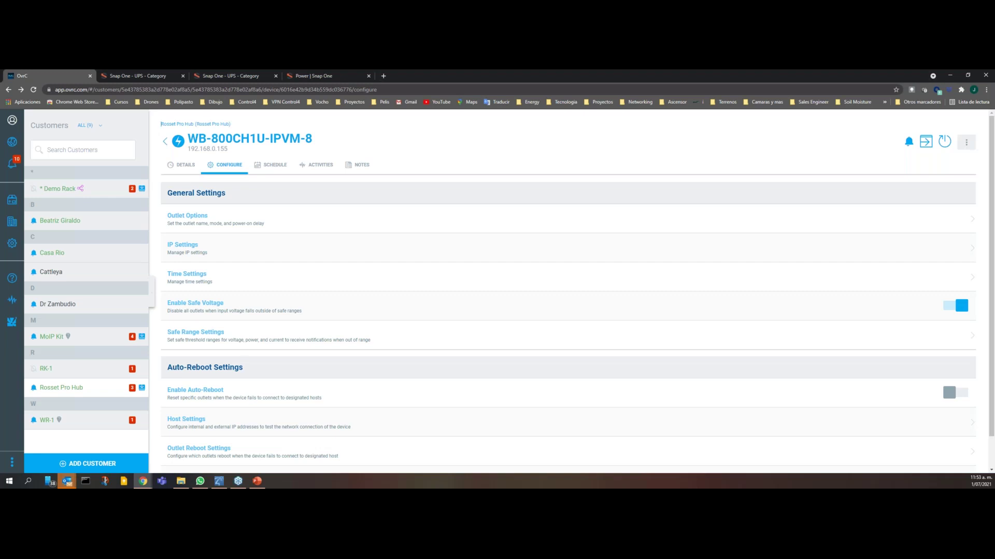
Switch back to the WattBox UPS brand page with the OvrC UPS Link diagram.
click(321, 78)
click(217, 76)
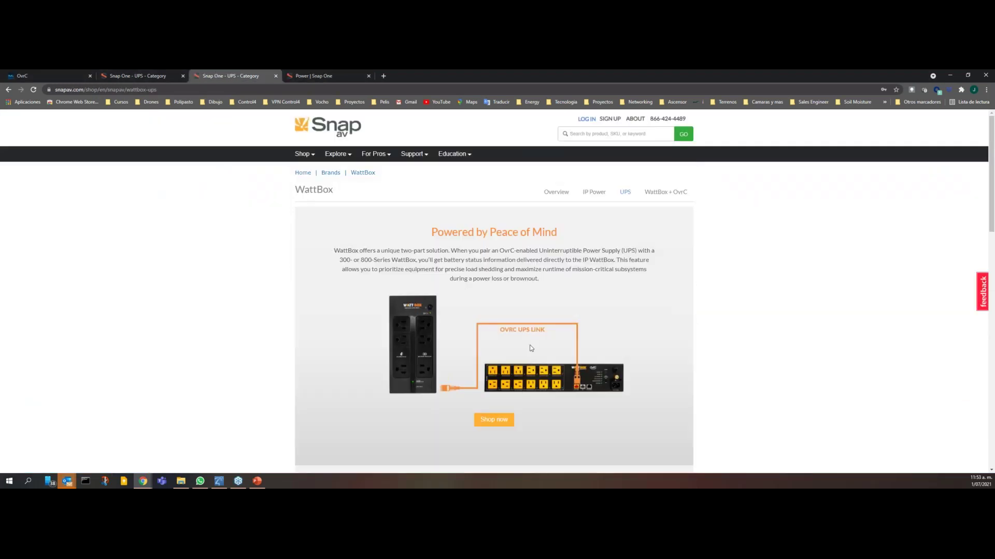
Open the WattBox brand's IP Power page and review its outlet and metering features down to the 800 and 300 Series.
click(596, 193)
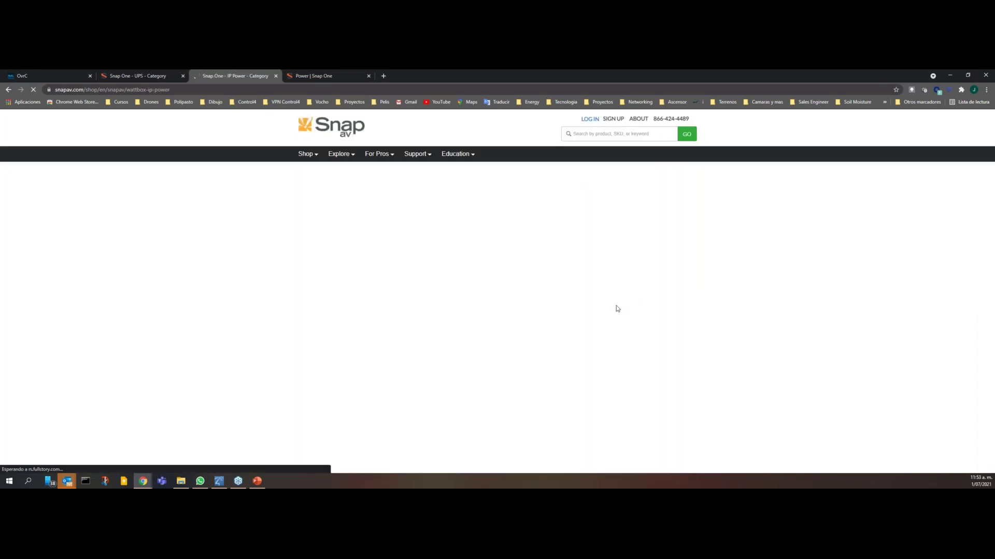
scroll(529, 326, down, 3)
scroll(528, 322, up, 3)
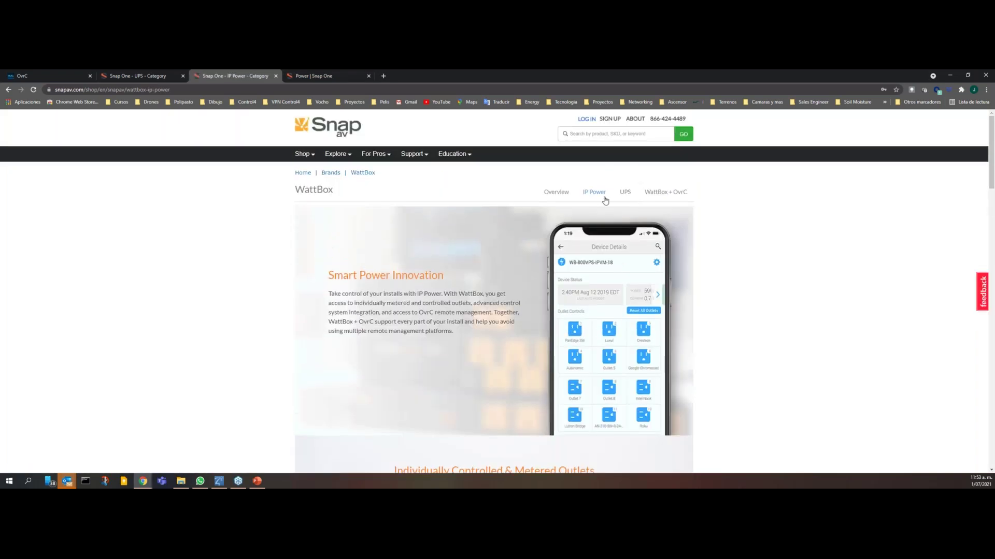
scroll(596, 214, down, 6)
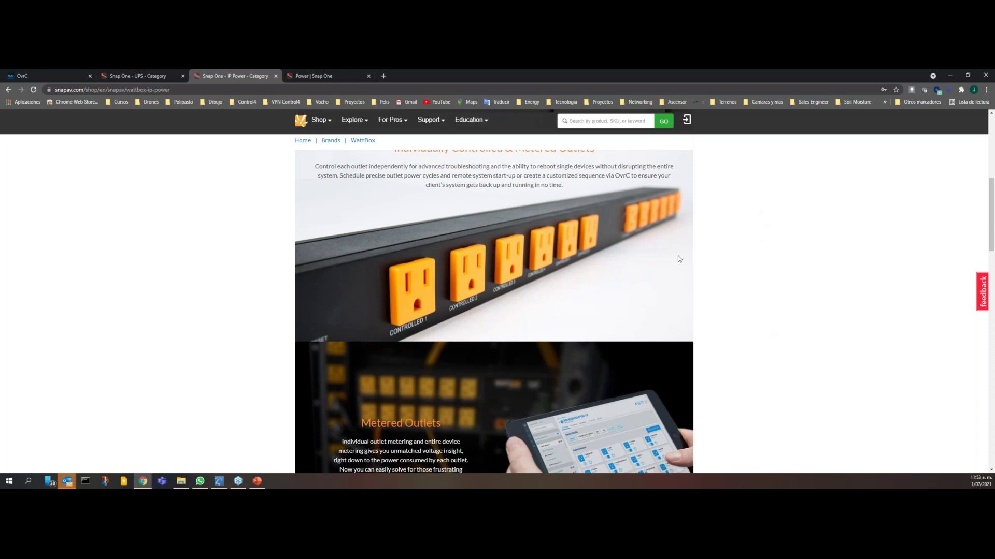
scroll(602, 300, down, 4)
scroll(601, 301, down, 2)
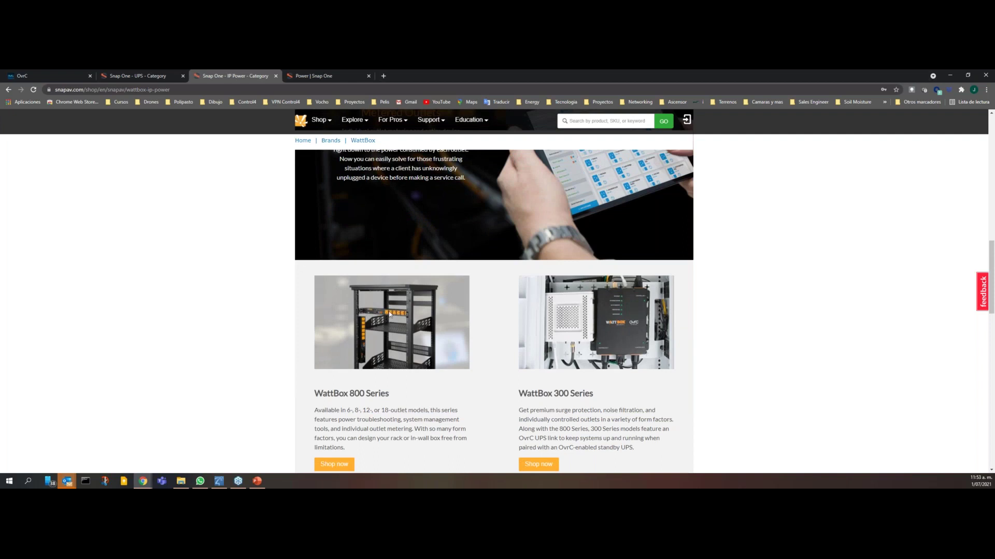
scroll(392, 313, down, 2)
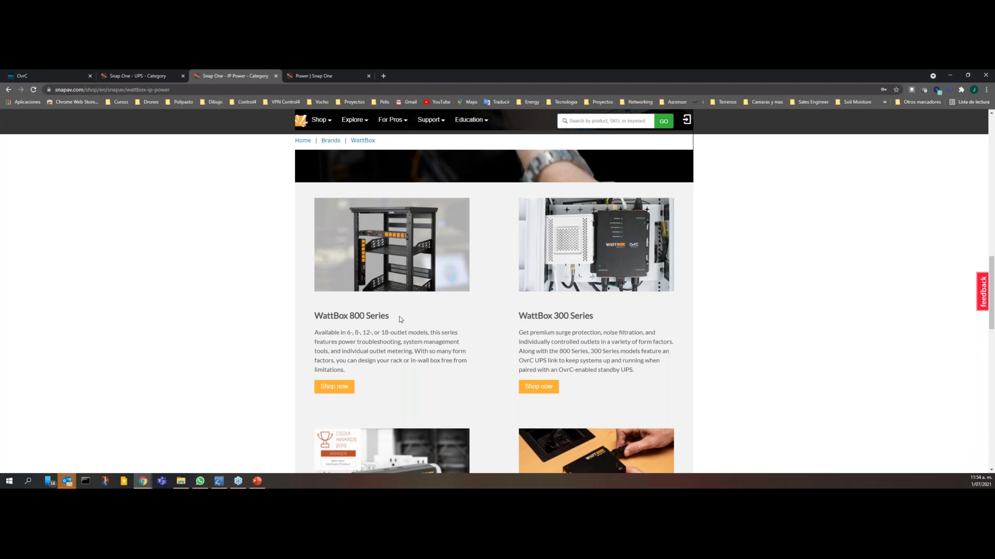
Open the shop listing from the WattBox 800 Series section and open the 6-outlet IP Power Conditioner WB-800-IPVM-6.
click(334, 386)
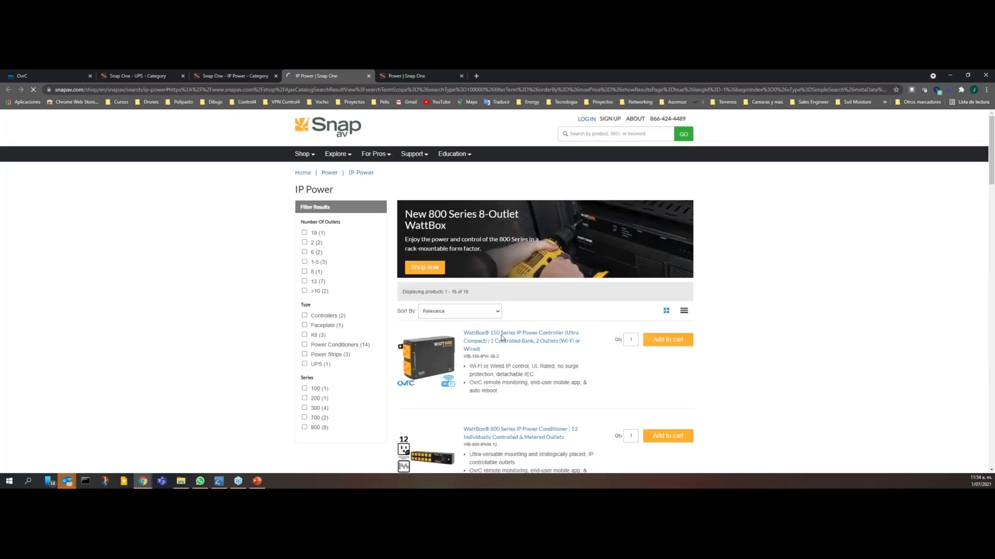
scroll(528, 325, down, 3)
scroll(516, 289, down, 2)
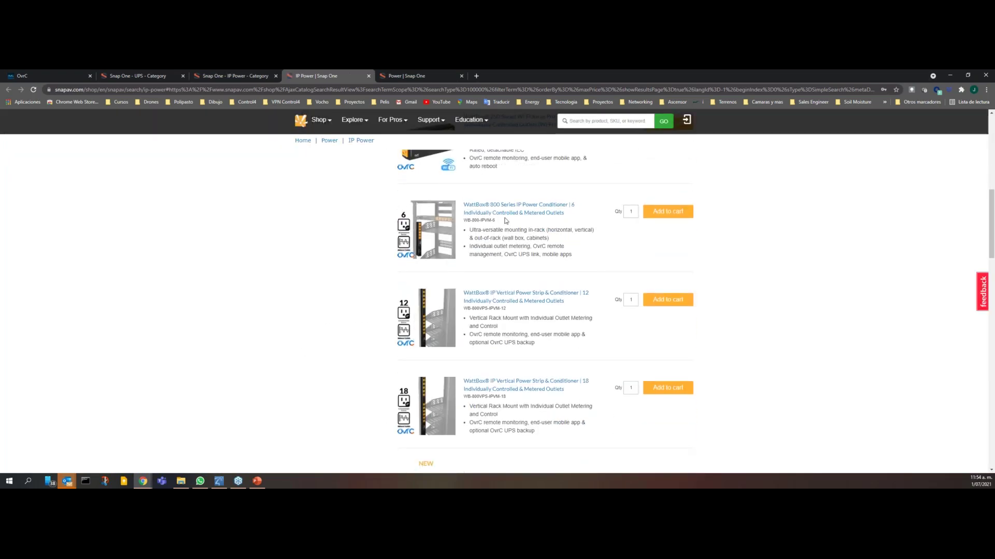
click(505, 216)
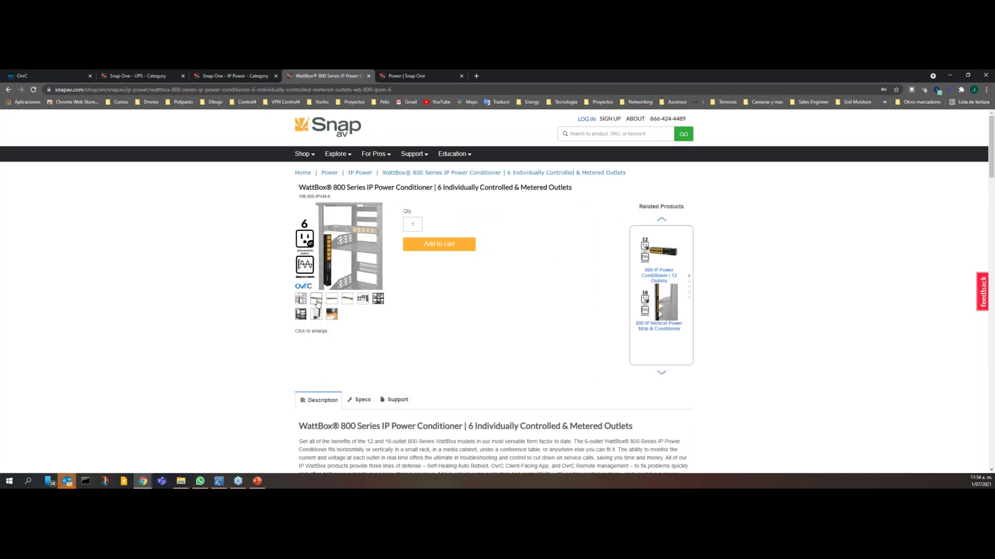
Browse the conditioner's product images, inspect the straight front view enlarged, and close the enlarged view.
click(352, 304)
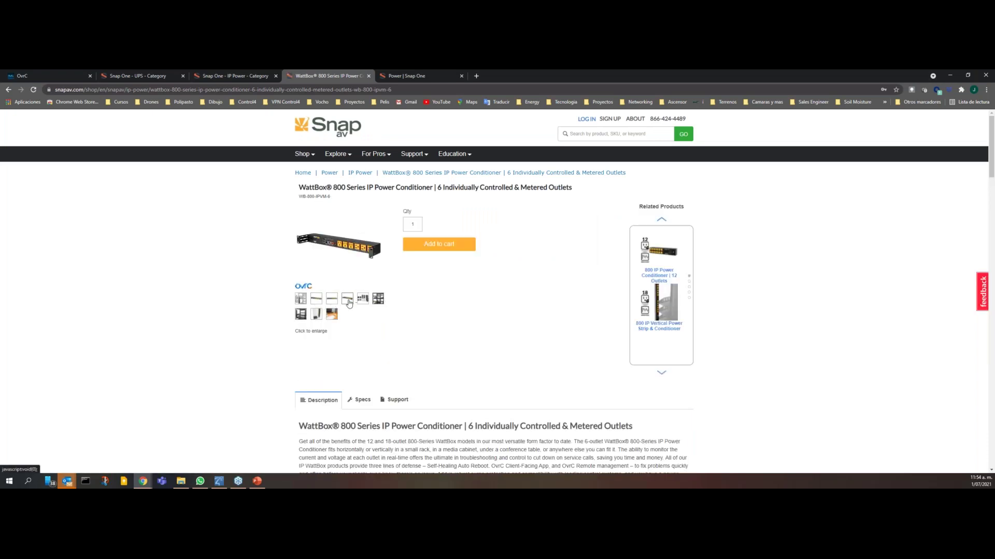
click(333, 302)
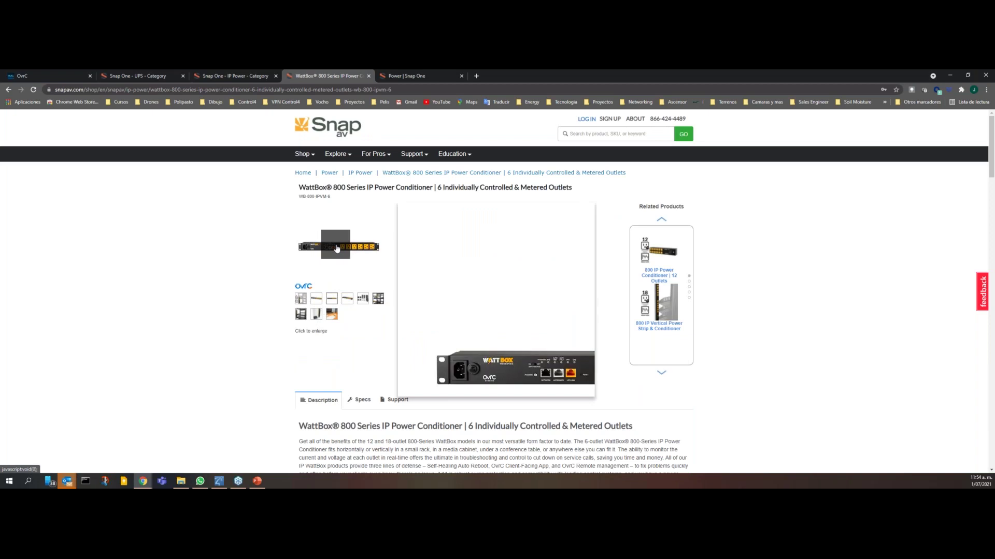
click(358, 266)
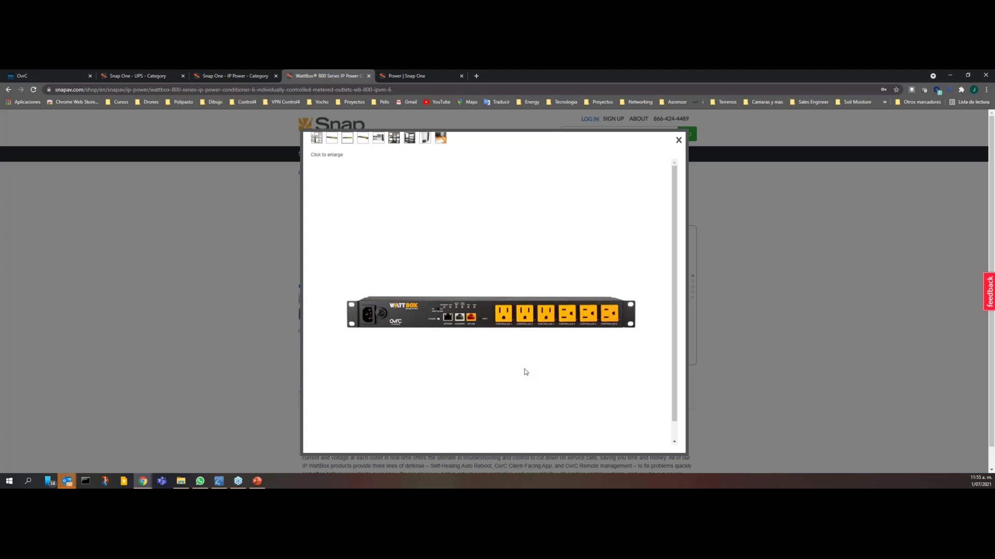
click(679, 141)
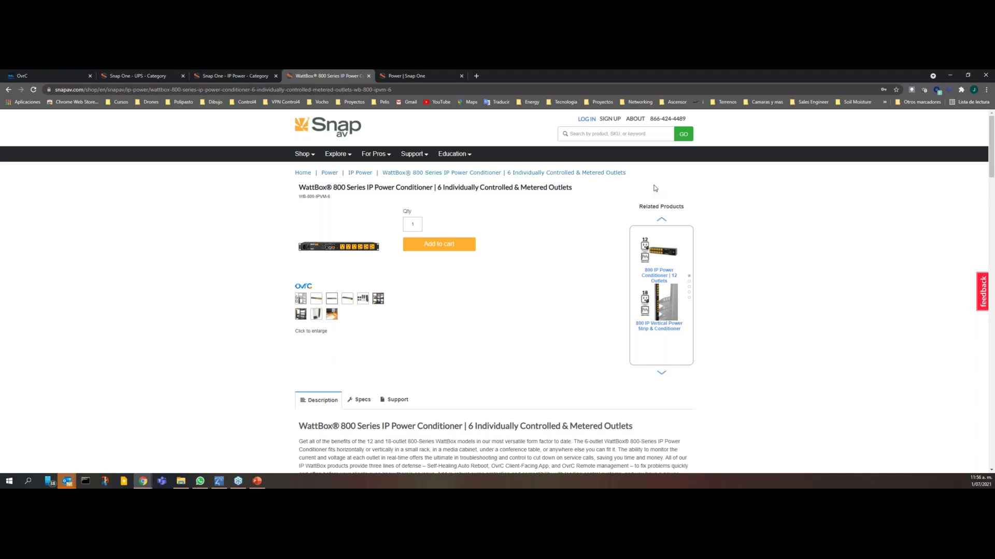
Open the WB-800-IPVM-6 specifications and look through the table, from EMI/RF filtration to the IP control details.
click(363, 400)
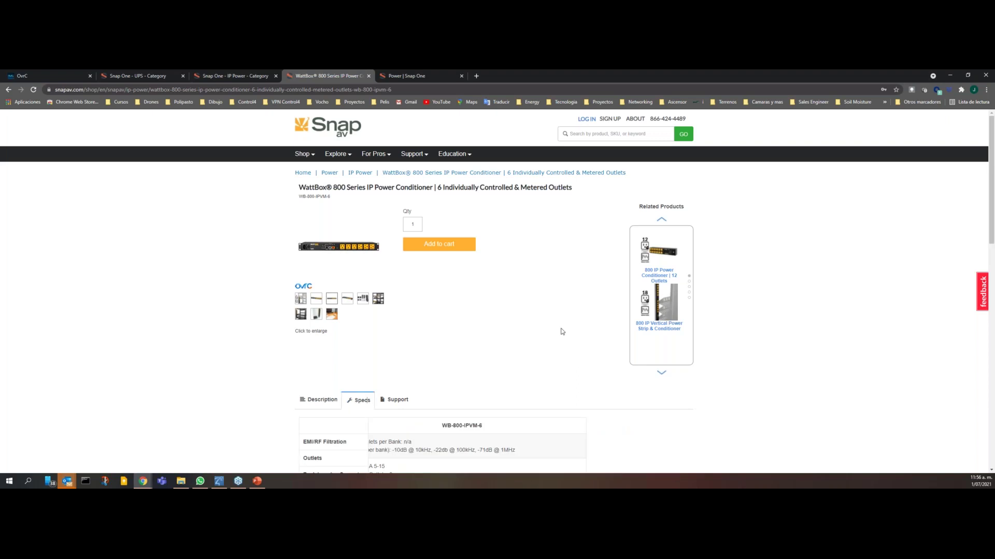
scroll(562, 331, down, 4)
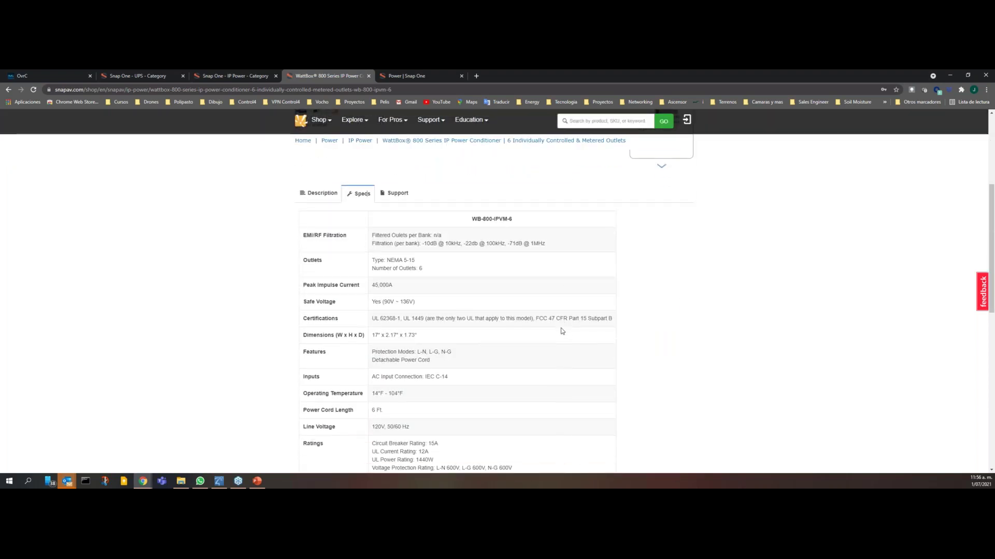
scroll(563, 332, down, 4)
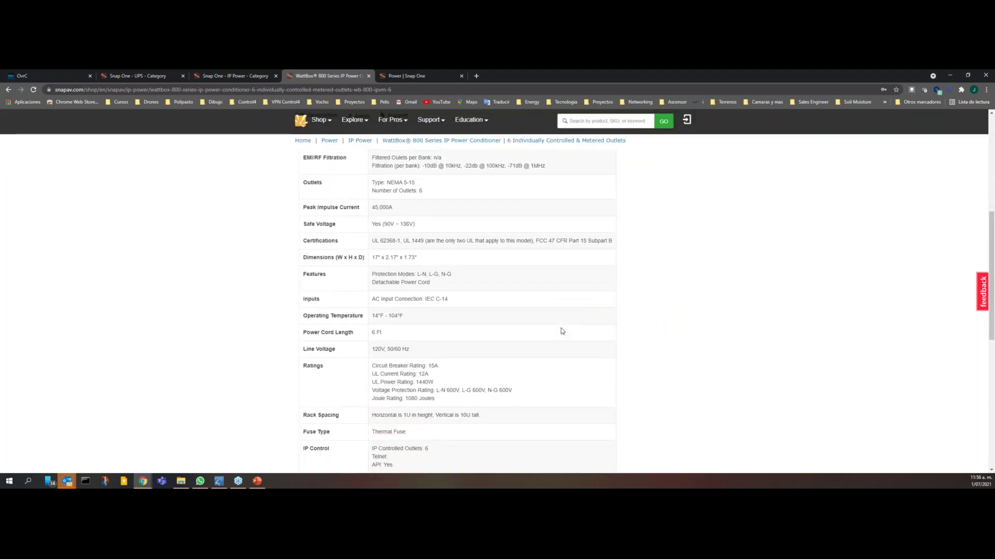
scroll(562, 332, up, 5)
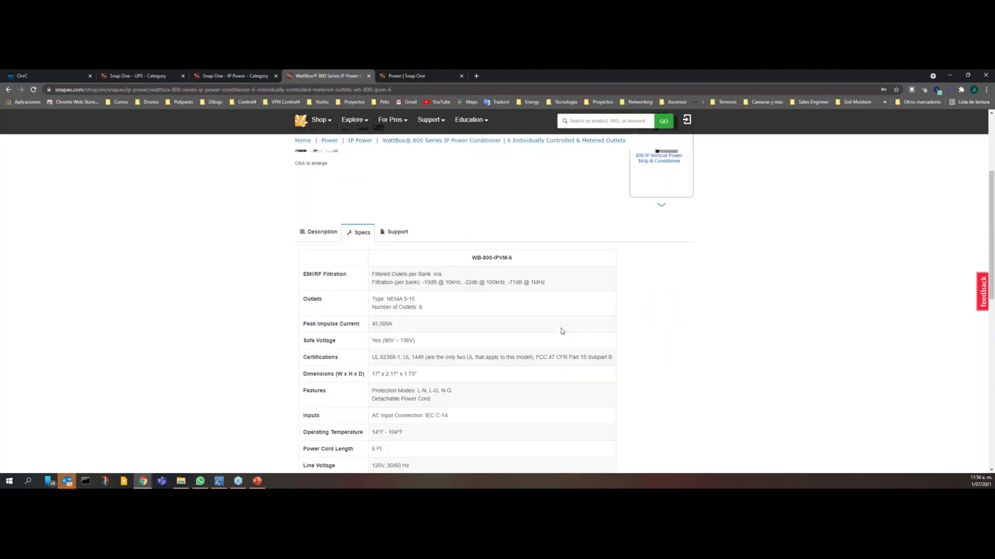
Inspect the conditioner's front view enlarged once more, and return to the product page.
scroll(549, 316, up, 1)
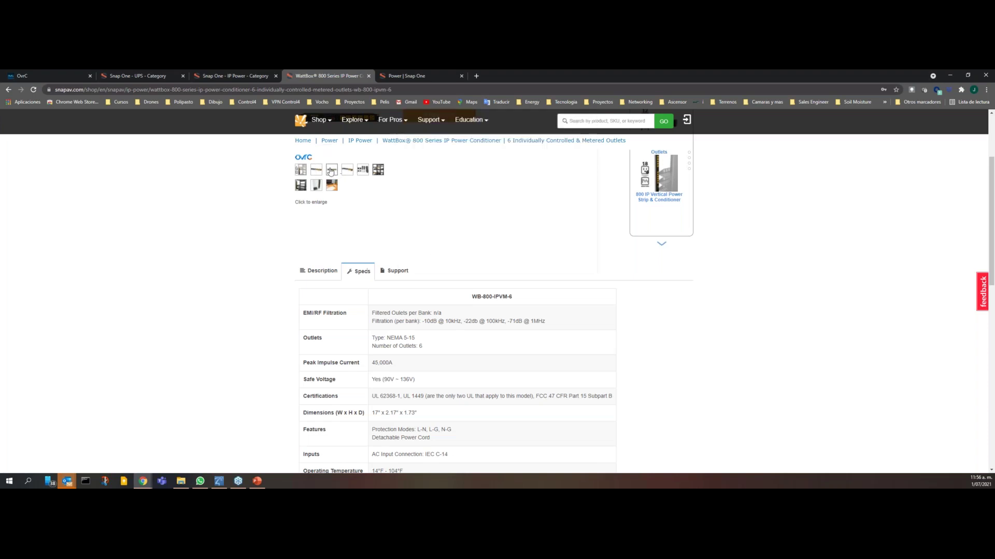
click(499, 253)
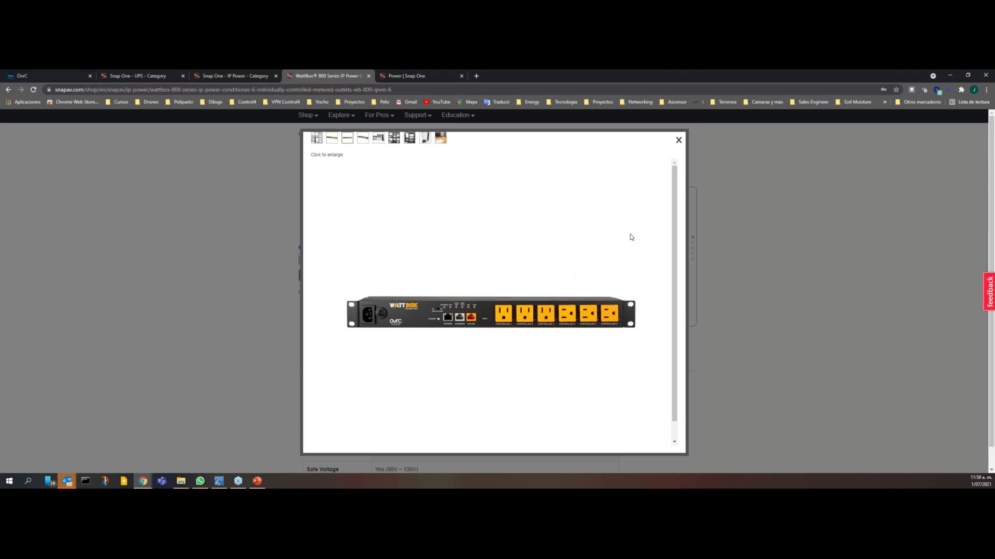
click(679, 141)
Find the Ratings row in the WB-800-IPVM-6 specifications and highlight the Circuit Breaker Rating's value and label.
scroll(788, 259, down, 3)
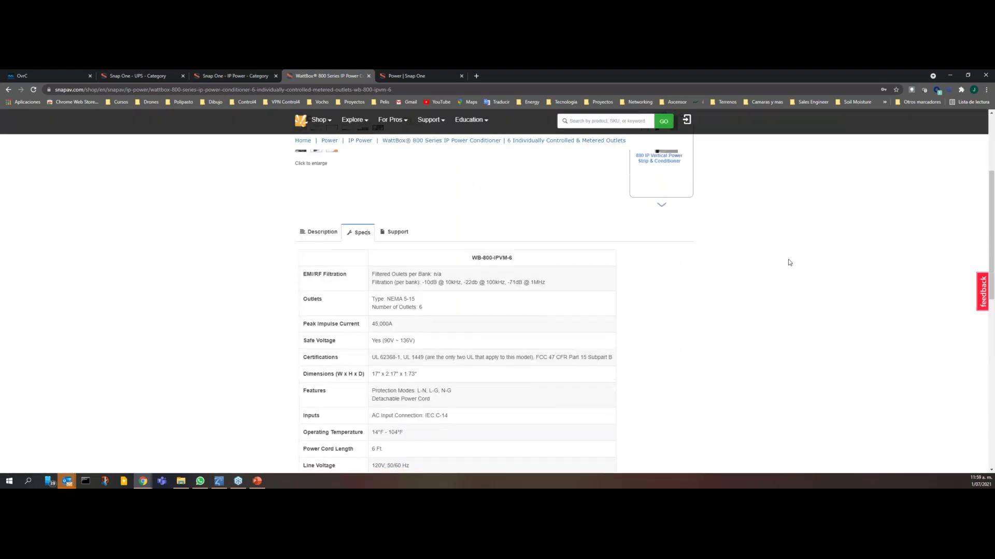
scroll(788, 262, up, 3)
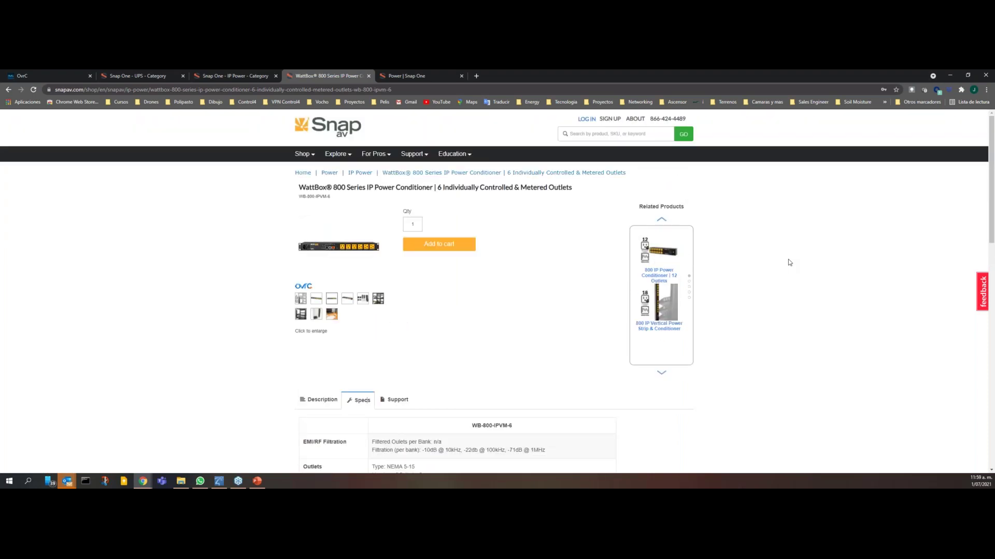
scroll(526, 284, down, 1)
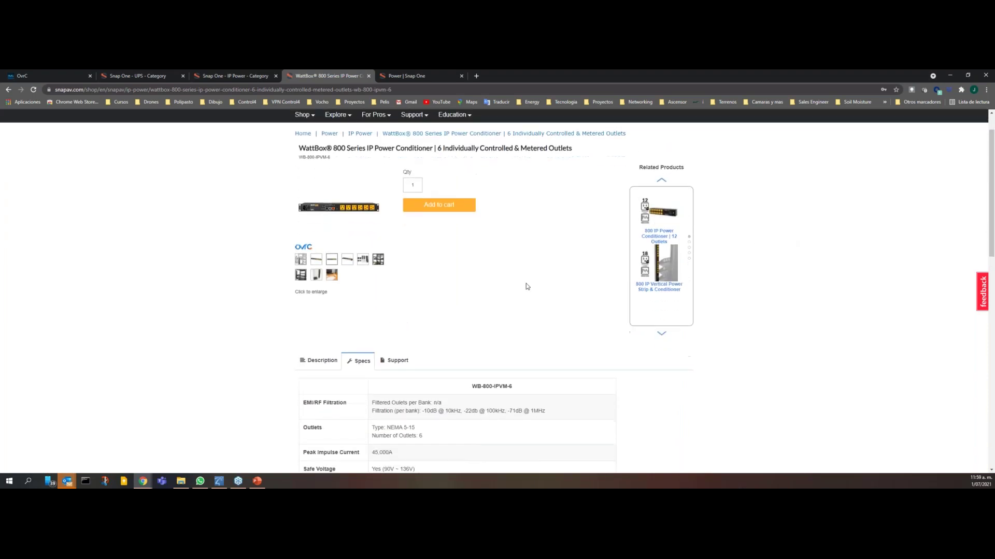
scroll(526, 284, down, 3)
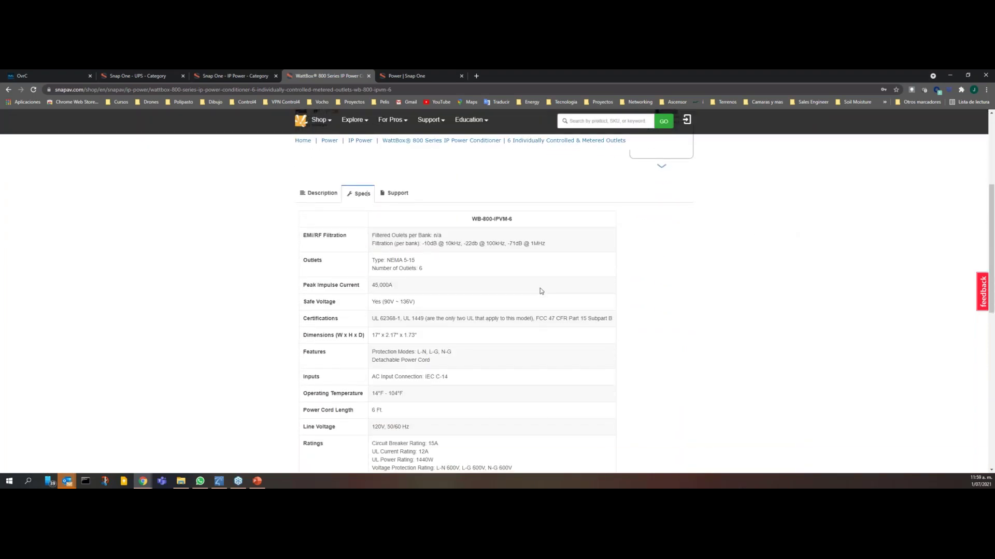
scroll(539, 291, down, 1)
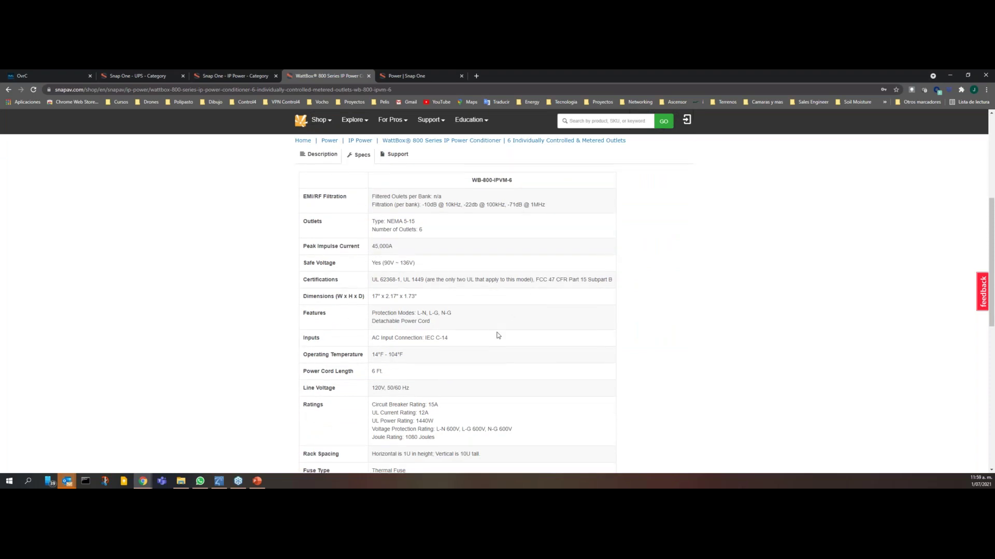
scroll(430, 418, down, 1)
scroll(430, 418, down, 3)
drag(428, 288, 437, 288)
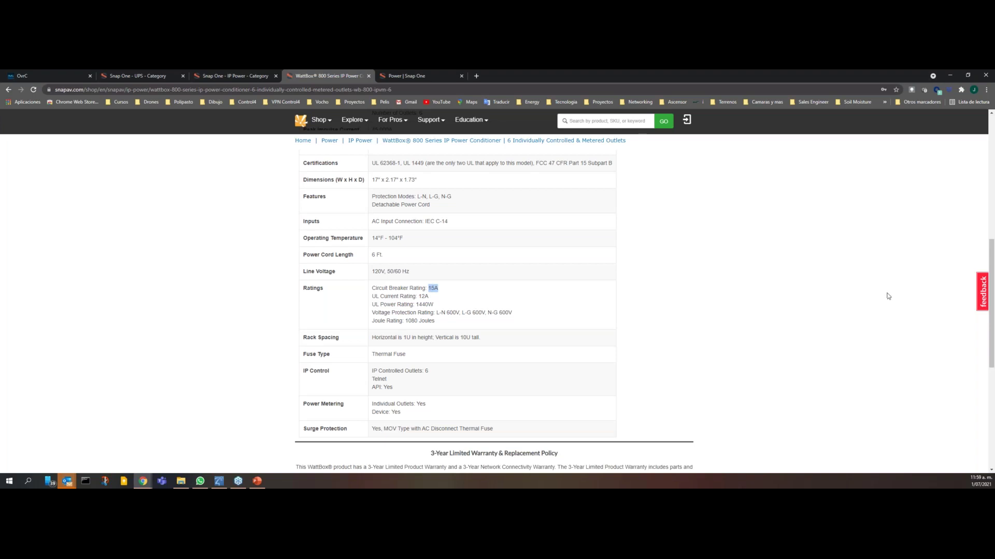
click(386, 305)
drag(372, 288, 426, 287)
Magnify the controlled outlets in the conditioner's front image.
scroll(489, 297, down, 1)
scroll(488, 296, up, 7)
mouse_move(326, 161)
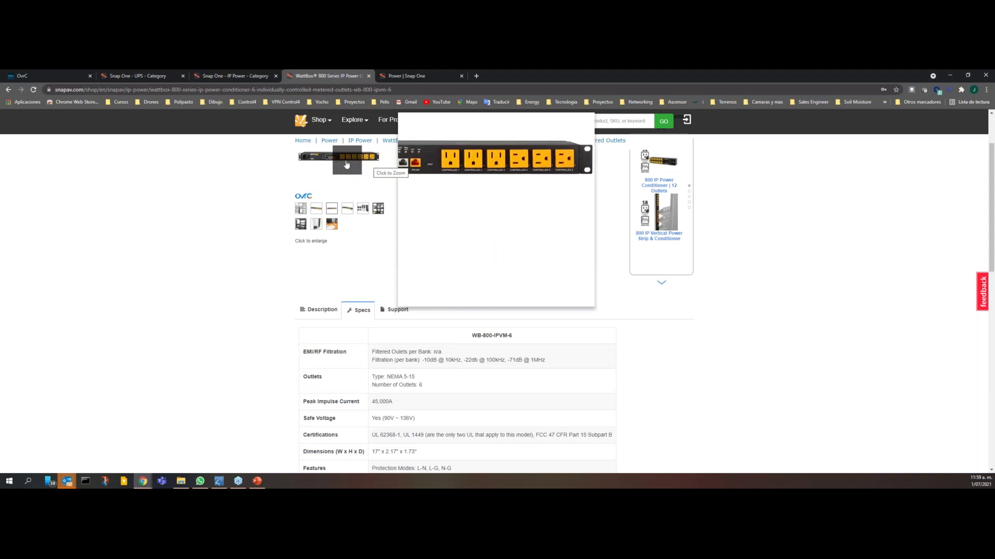
In the Ratings specifications, highlight the Circuit Breaker Rating label and value, and the UL Power Rating value.
scroll(444, 322, down, 4)
drag(371, 365, 426, 366)
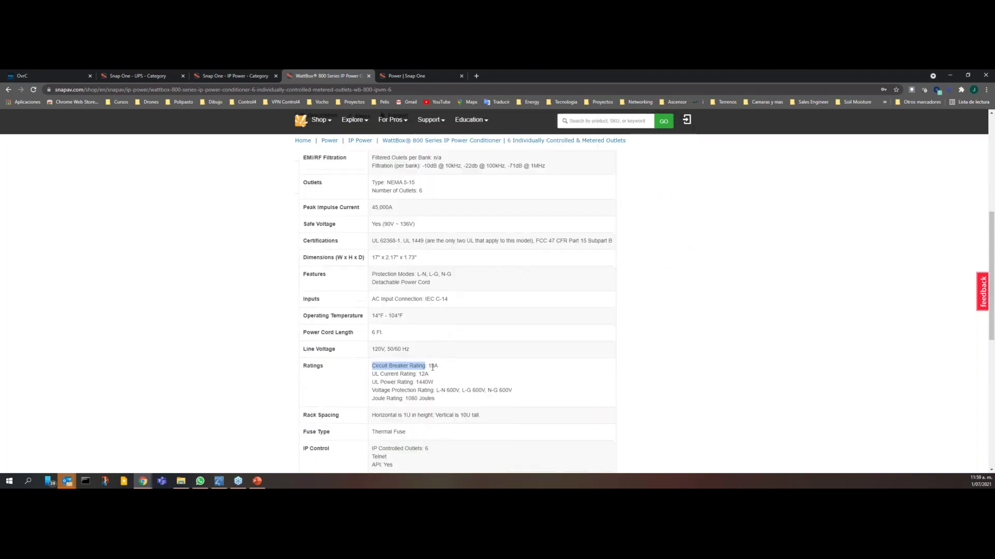
double_click(433, 367)
scroll(440, 388, down, 1)
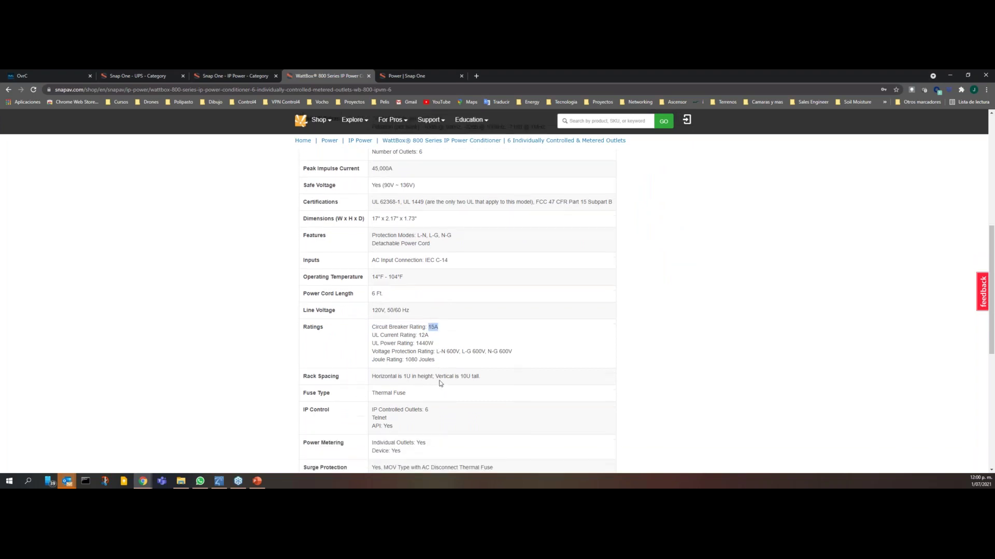
drag(435, 344, 415, 343)
scroll(720, 376, down, 1)
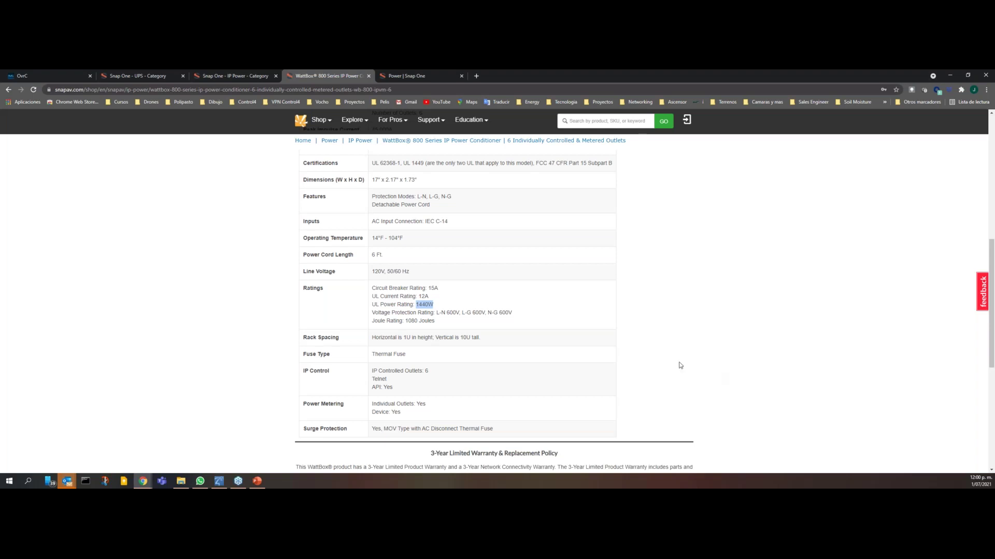
Return to the conditioner's front image and magnify its outlets, power inlet and network ports.
scroll(604, 344, up, 7)
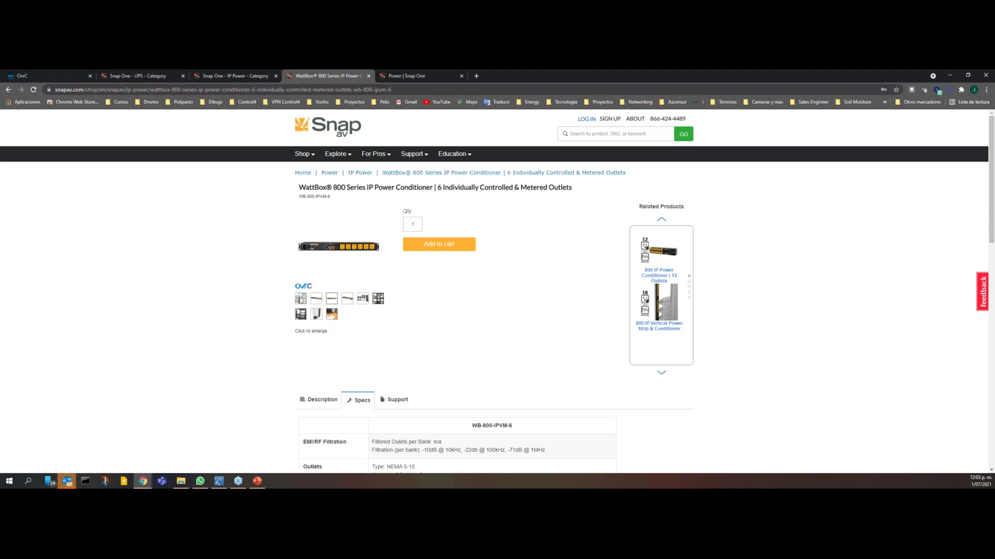
key(alt+Tab)
mouse_move(350, 268)
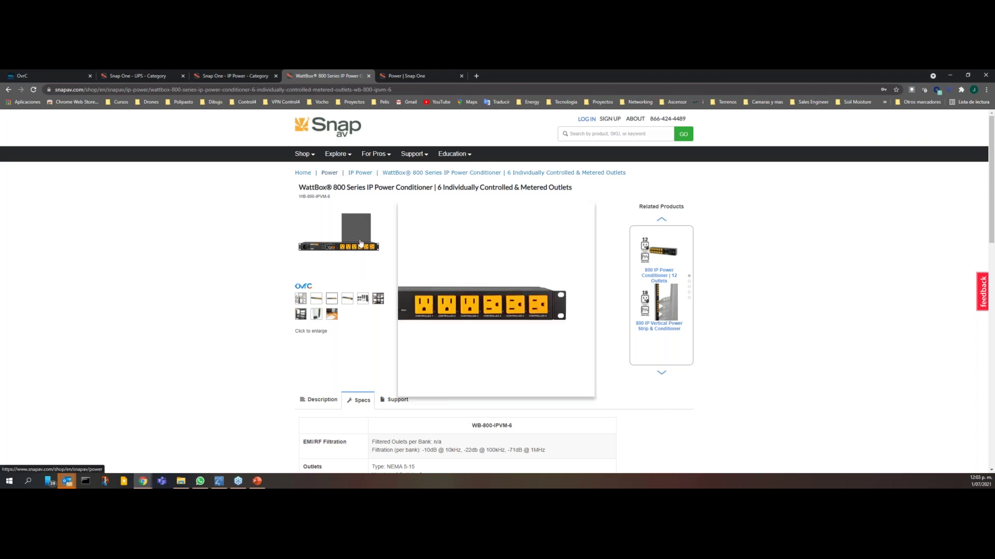
scroll(373, 267, down, 5)
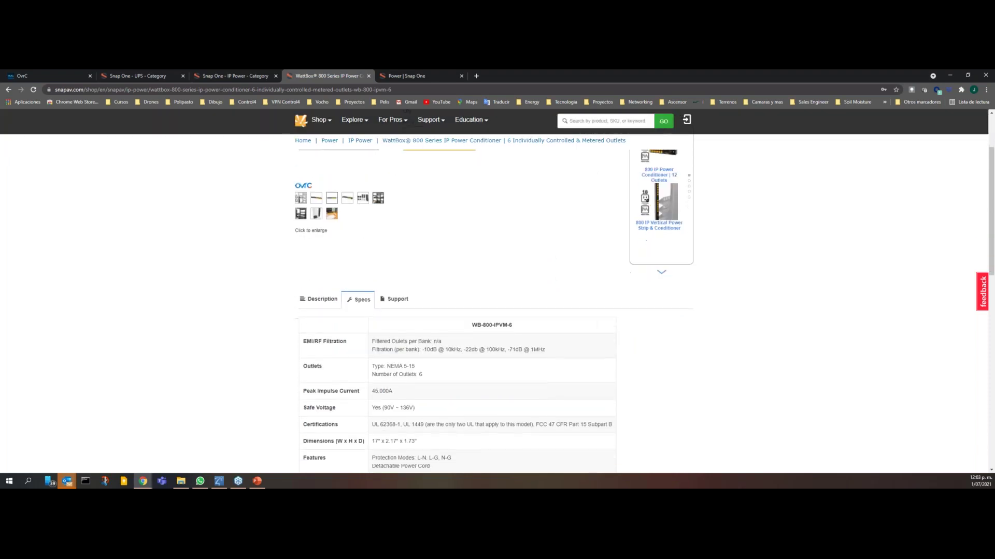
scroll(372, 267, up, 2)
scroll(461, 179, up, 3)
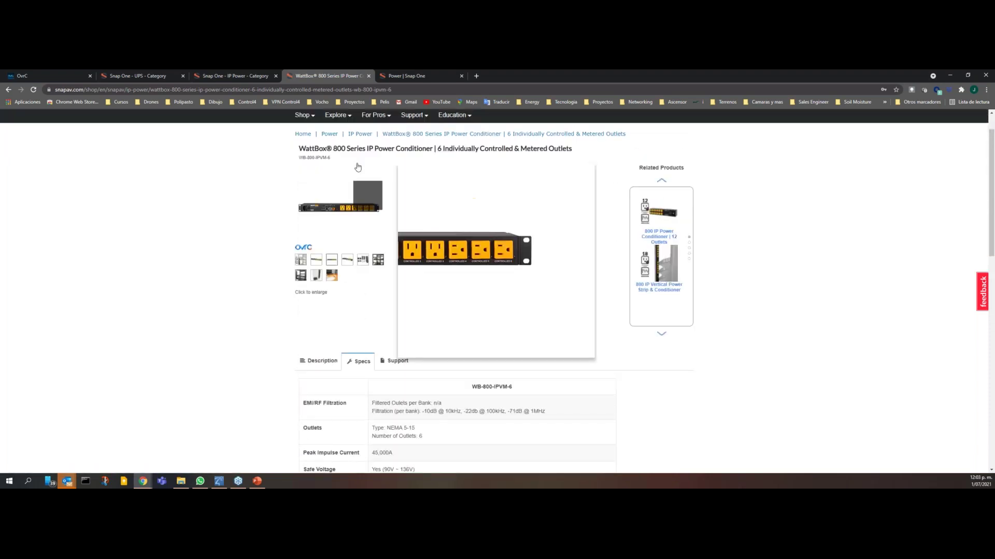
mouse_move(357, 215)
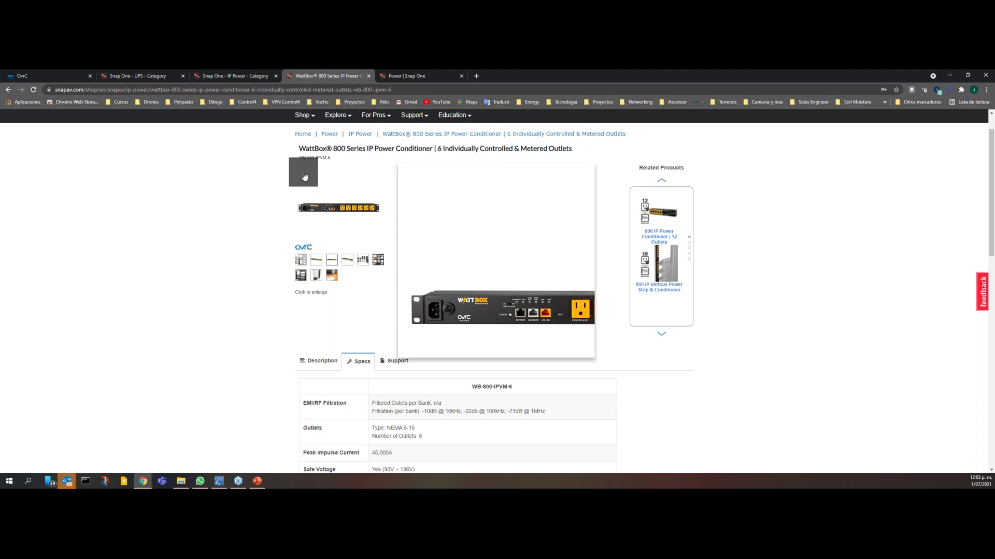
scroll(357, 215, up, 2)
Open the conditioner's description and highlight Surge Protection, Optional UPS Battery Add-On and Metered Outlets among its features.
scroll(323, 178, down, 4)
scroll(324, 178, up, 1)
click(318, 194)
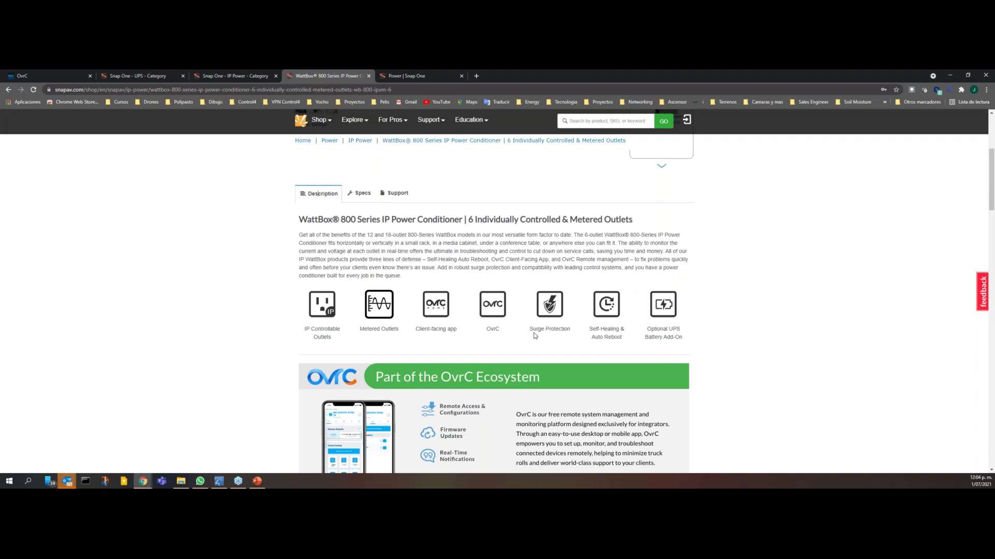
drag(529, 330, 570, 327)
drag(646, 329, 678, 332)
drag(360, 330, 399, 330)
scroll(617, 337, up, 4)
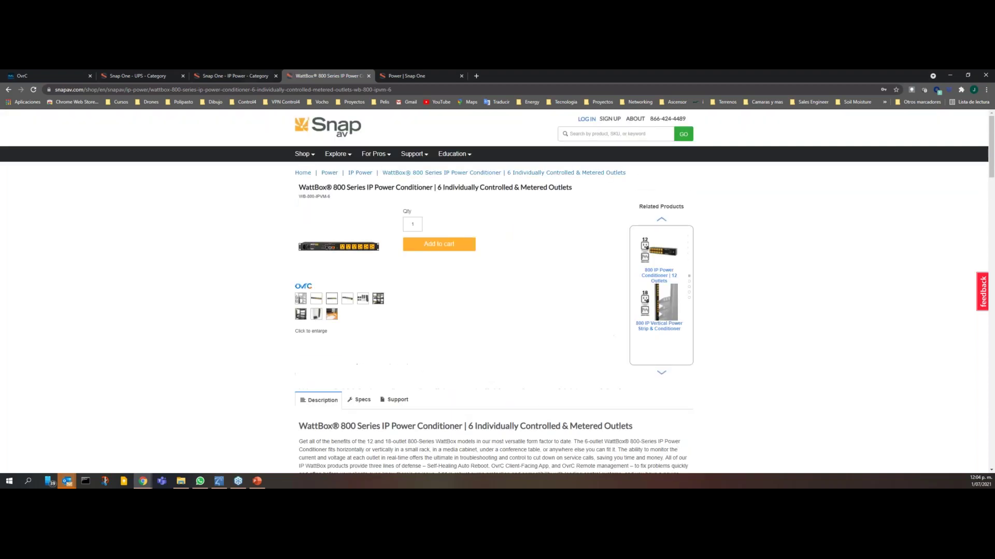
Switch to OvrC and open the details of the WB-800CH1U-IPVM-8 from the site's device list.
click(49, 76)
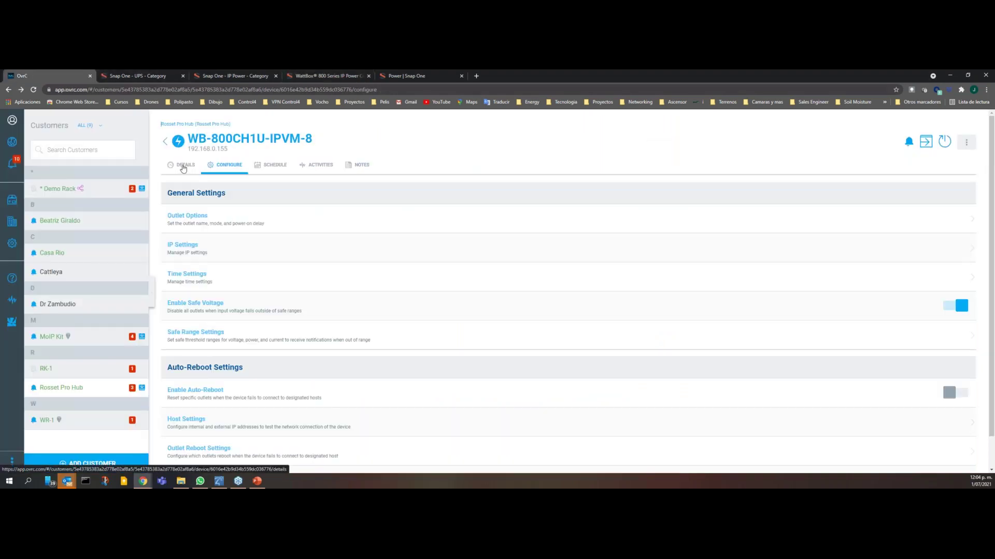
click(164, 144)
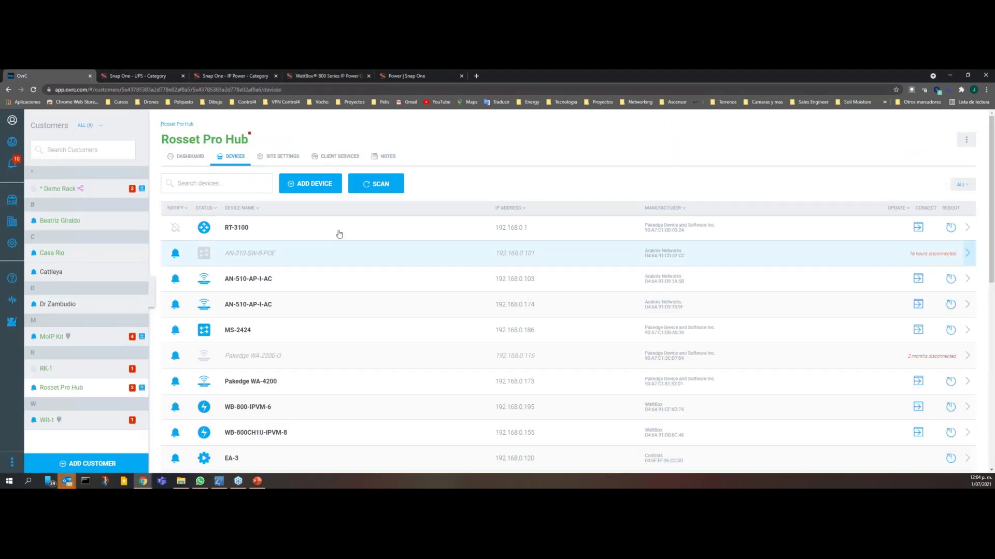
click(270, 433)
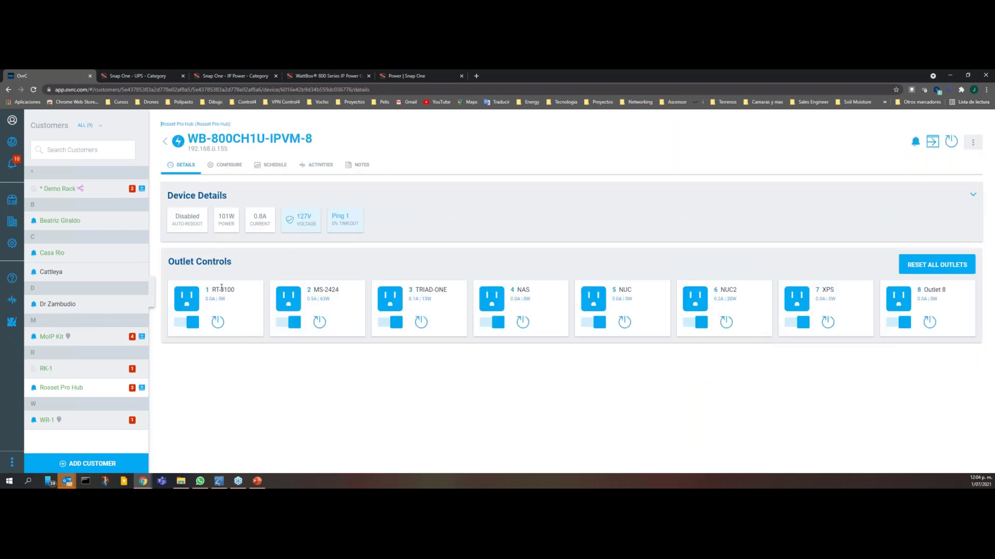
Highlight the outlet labels and power readings for RT-3100, MS-2424 and TRIAD-ONE, plus the device's overall current reading.
drag(219, 300, 227, 302)
triple_click(316, 291)
click(324, 299)
double_click(325, 299)
double_click(309, 300)
drag(339, 290, 332, 290)
drag(437, 301, 423, 301)
double_click(221, 299)
drag(254, 216, 268, 216)
Return to the Pro Hub site's device list and examine the connected and disconnected devices.
click(169, 148)
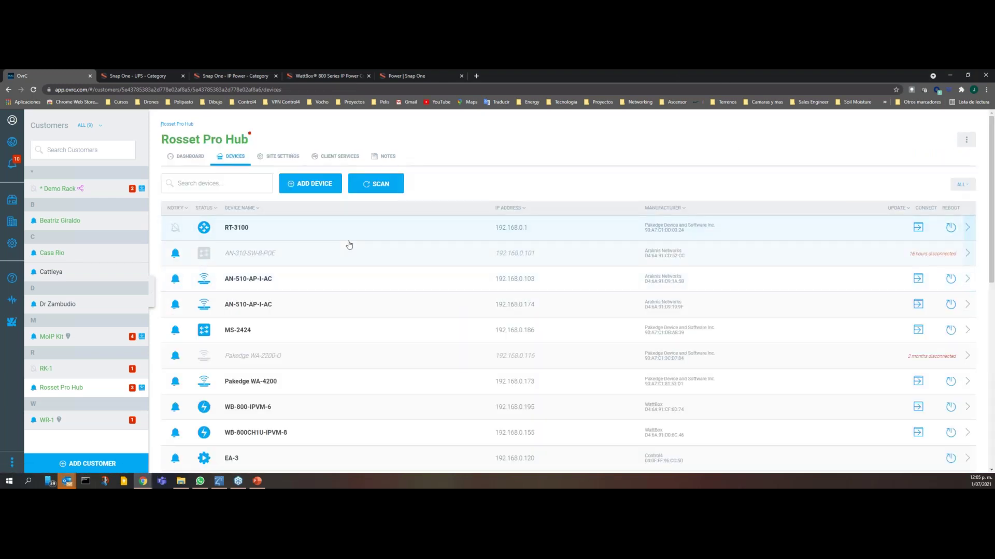
scroll(349, 245, down, 2)
scroll(350, 245, down, 6)
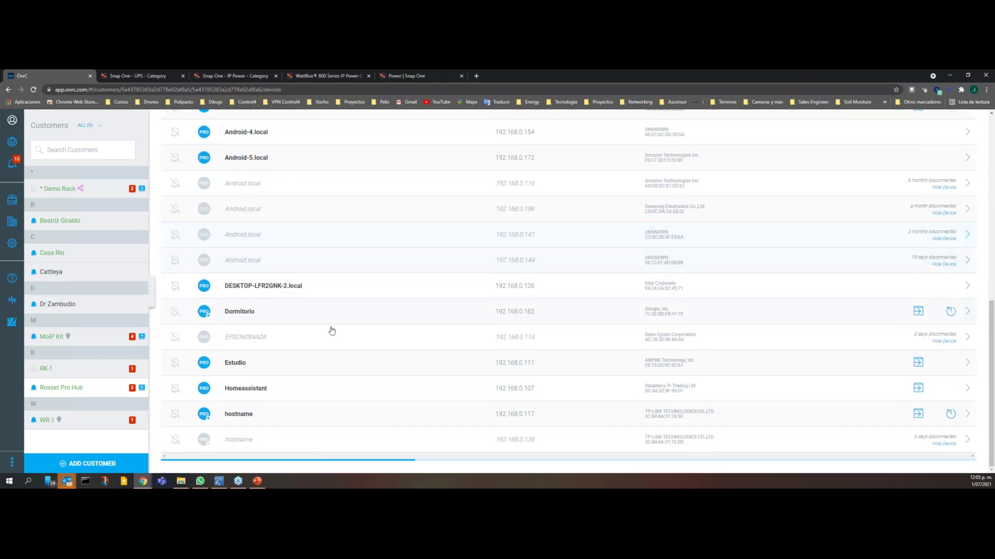
scroll(405, 306, up, 2)
scroll(406, 307, up, 4)
scroll(405, 307, down, 1)
scroll(405, 307, down, 12)
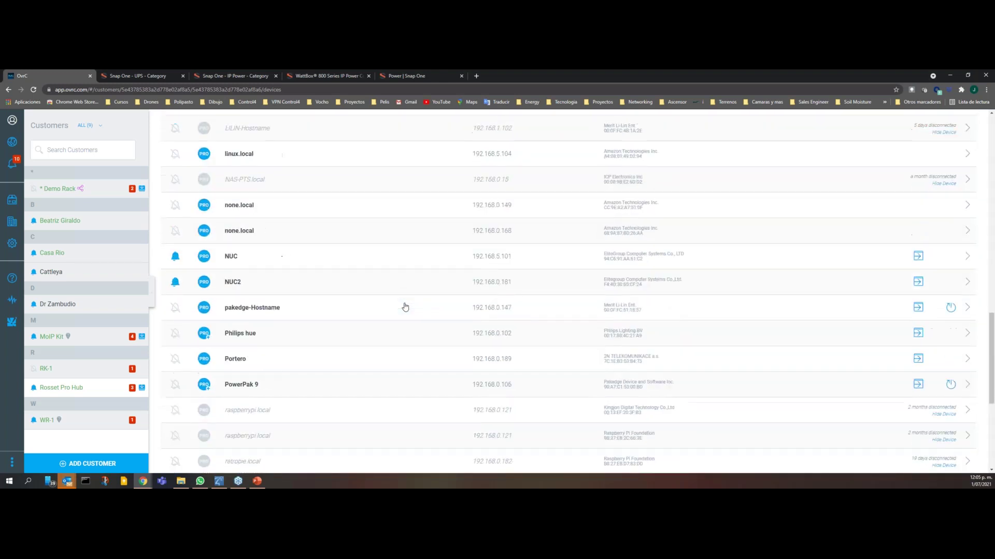
scroll(405, 307, down, 5)
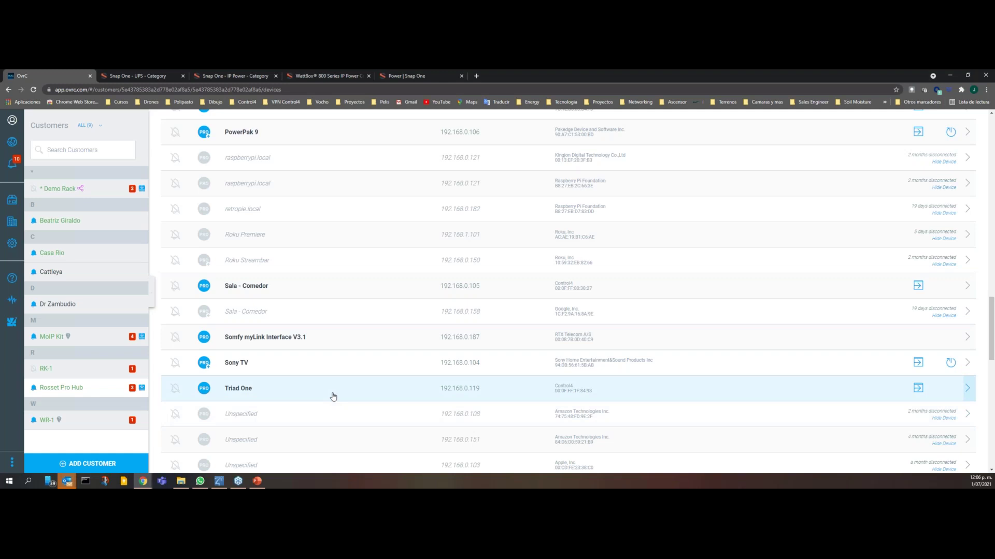
scroll(334, 397, up, 3)
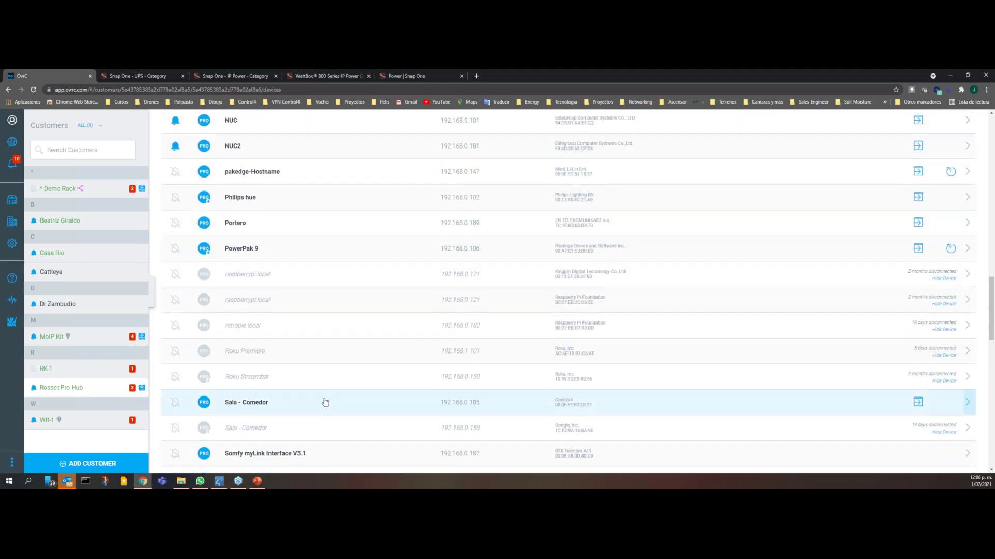
click(425, 73)
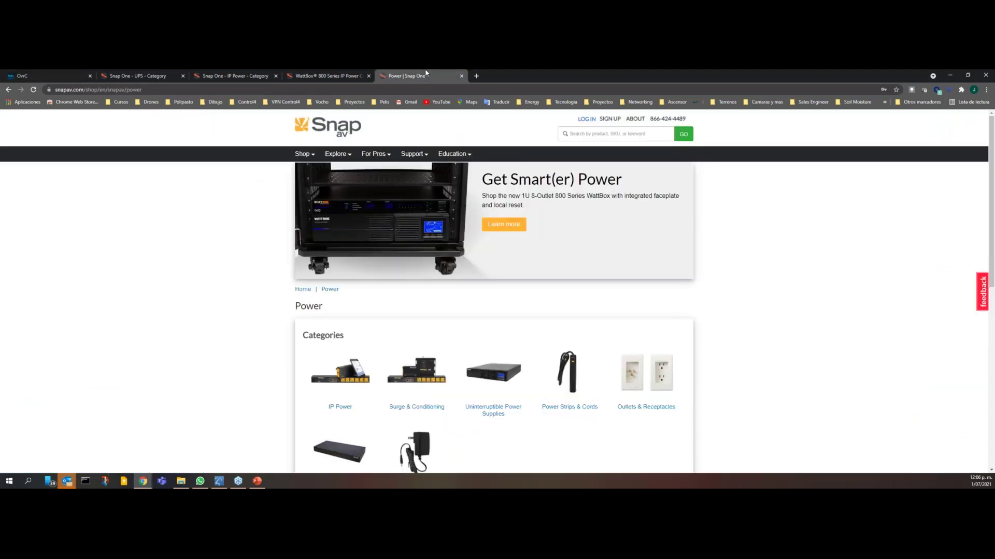
click(341, 75)
click(237, 76)
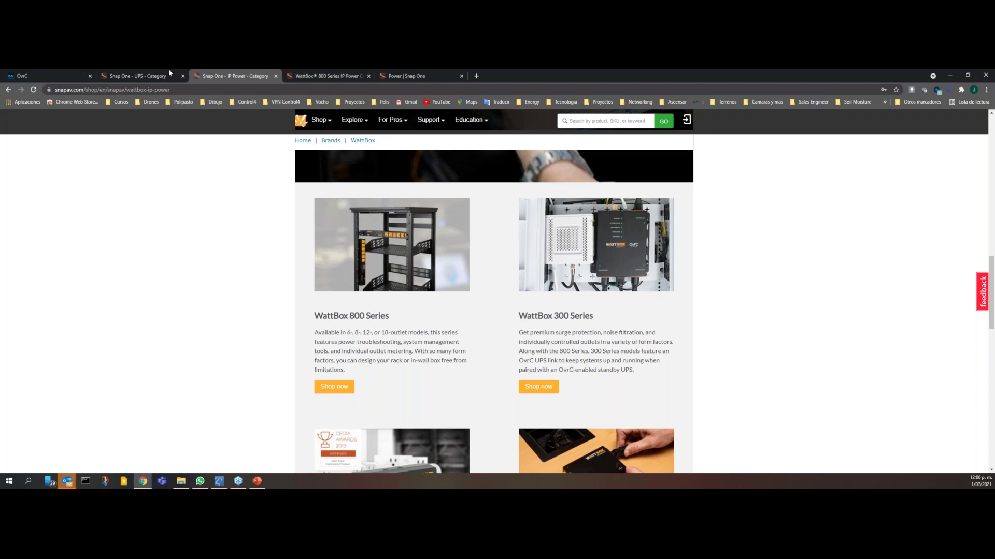
Return to OvrC, open the Sony TV's device details and highlight its name.
click(52, 76)
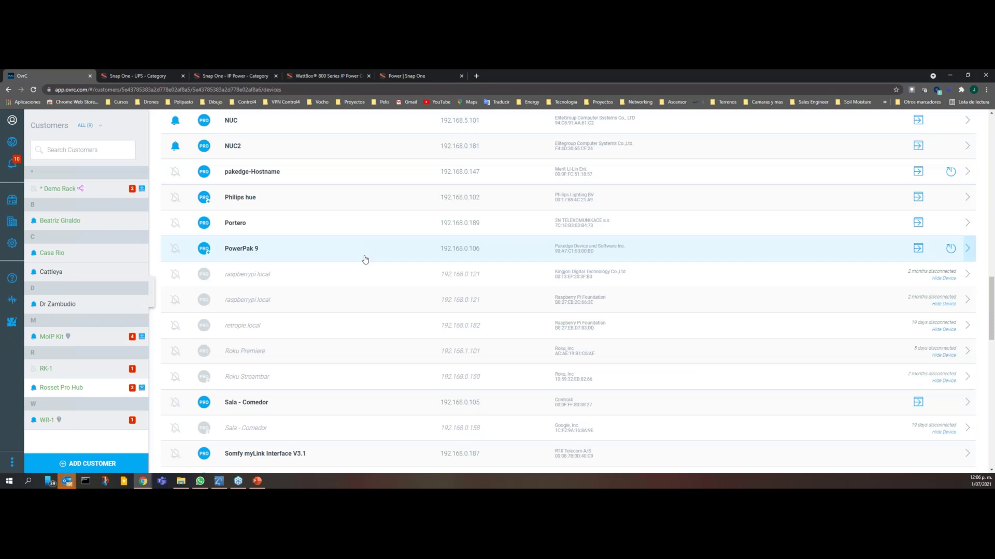
scroll(352, 270, down, 4)
click(332, 245)
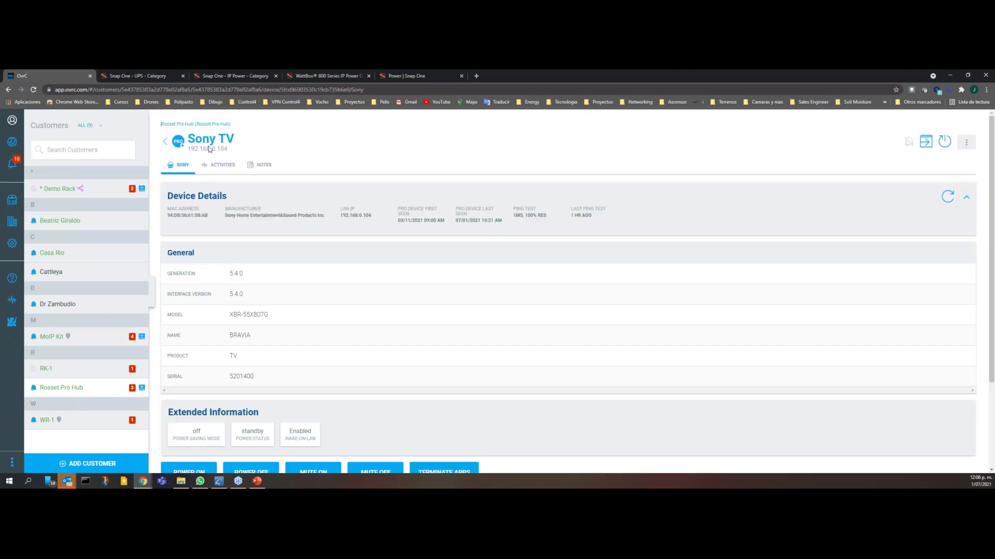
drag(189, 137, 235, 139)
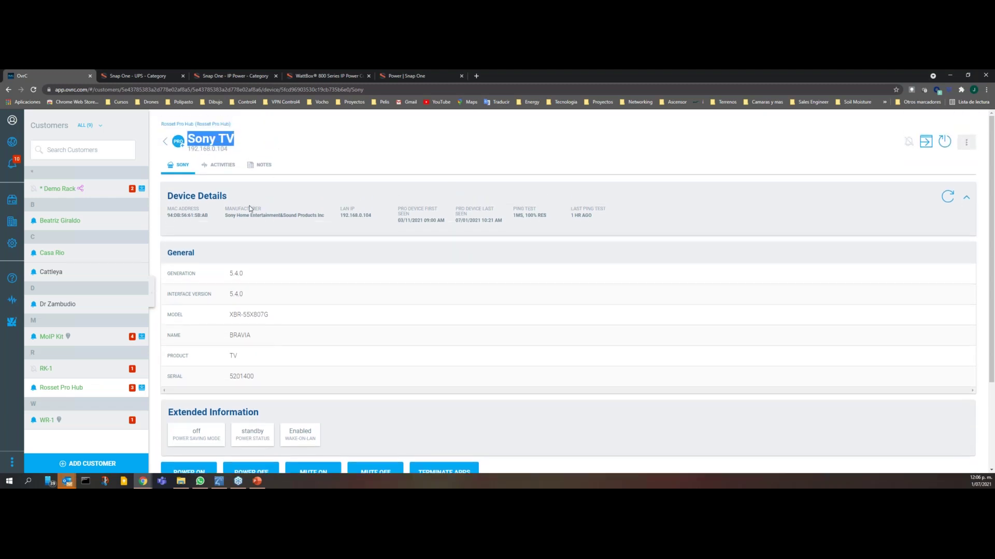
Highlight the Sony TV's model value and review its extended information and power, mute and app controls.
scroll(249, 206, down, 1)
drag(228, 197, 269, 200)
click(284, 254)
scroll(270, 233, down, 1)
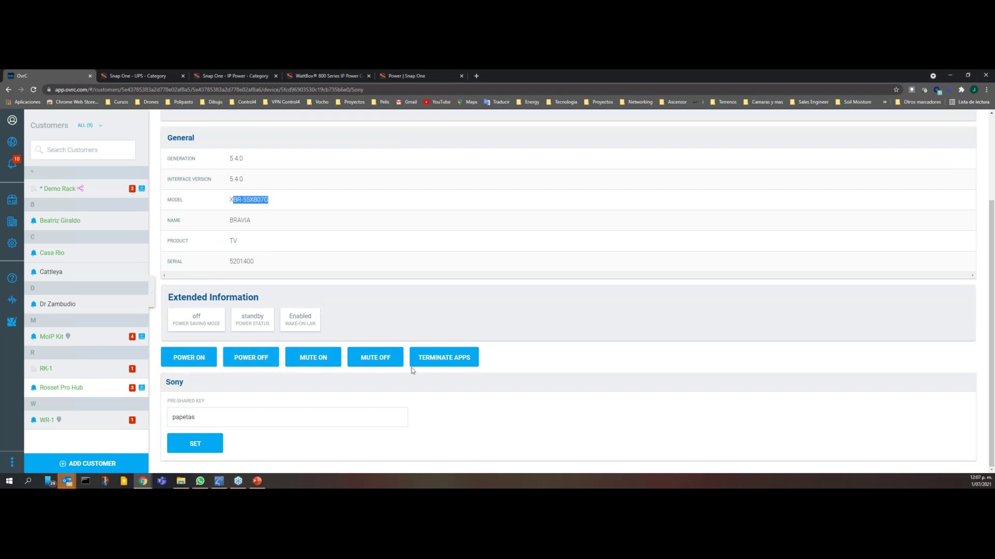
scroll(308, 353, up, 1)
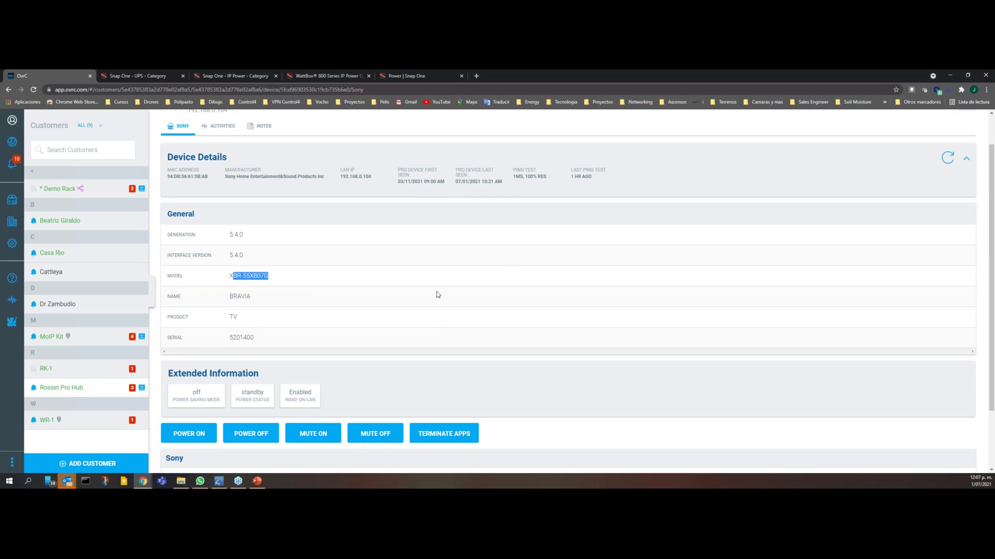
scroll(426, 275, down, 1)
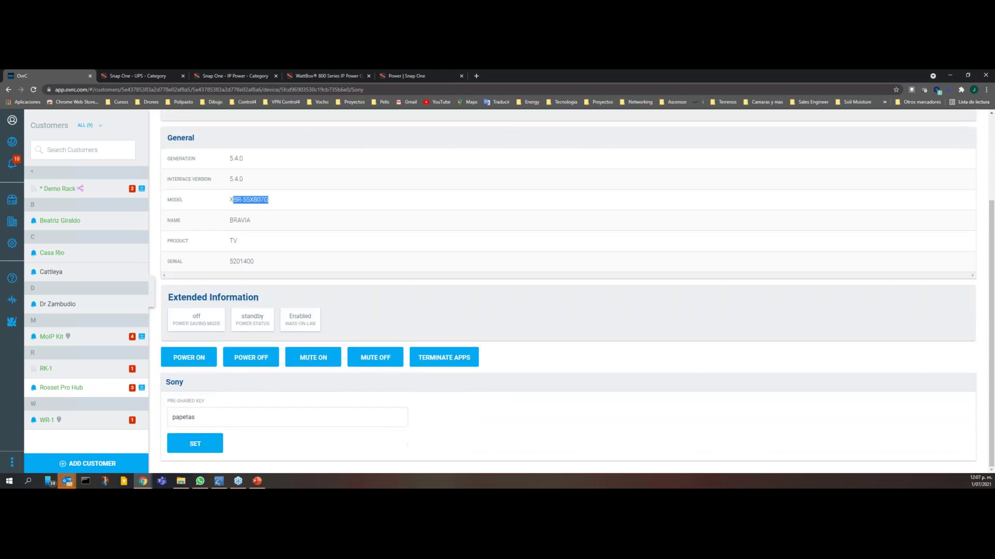
scroll(341, 320, up, 2)
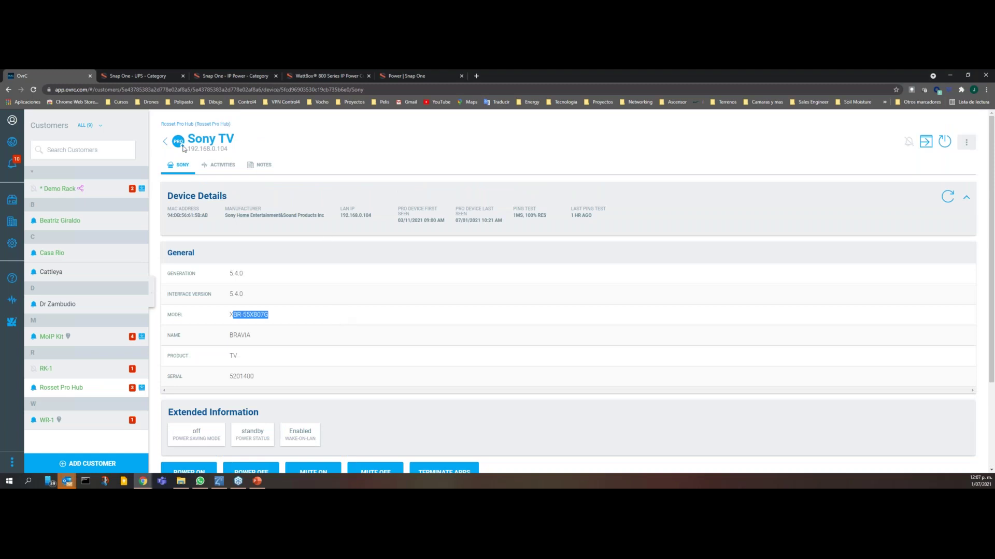
Leave the Sony TV and open the Receiver's details from the Ceylan Park site's device list.
click(165, 142)
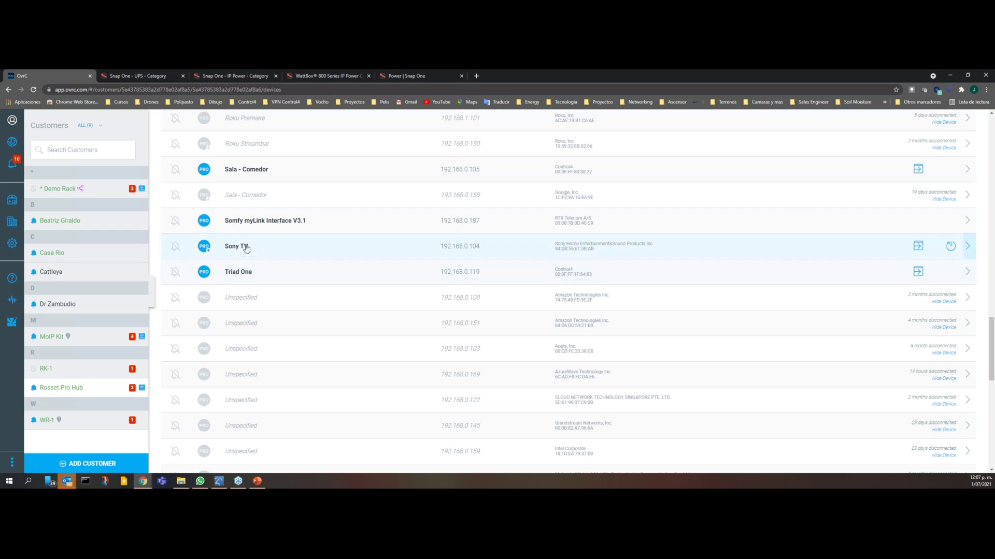
scroll(317, 187, up, 5)
scroll(273, 409, down, 3)
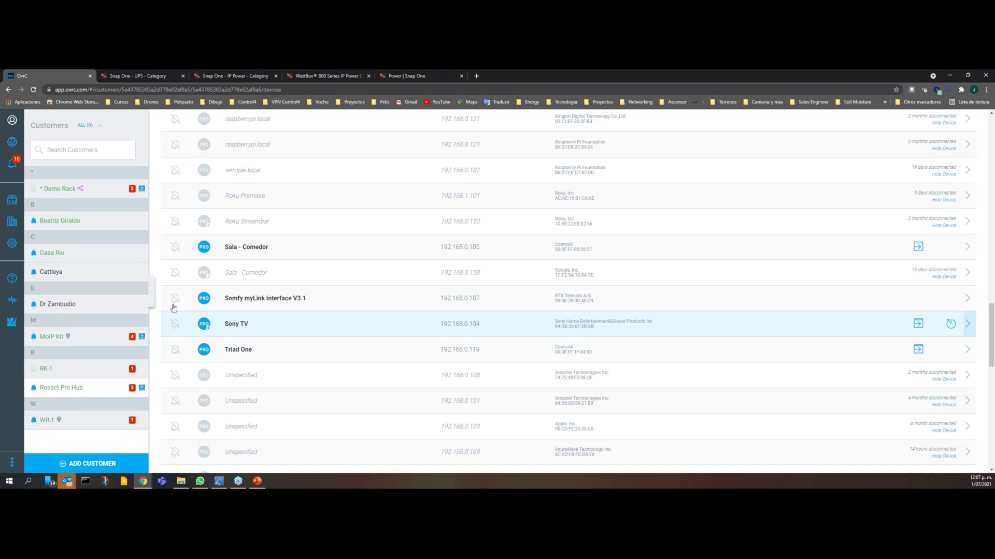
click(60, 223)
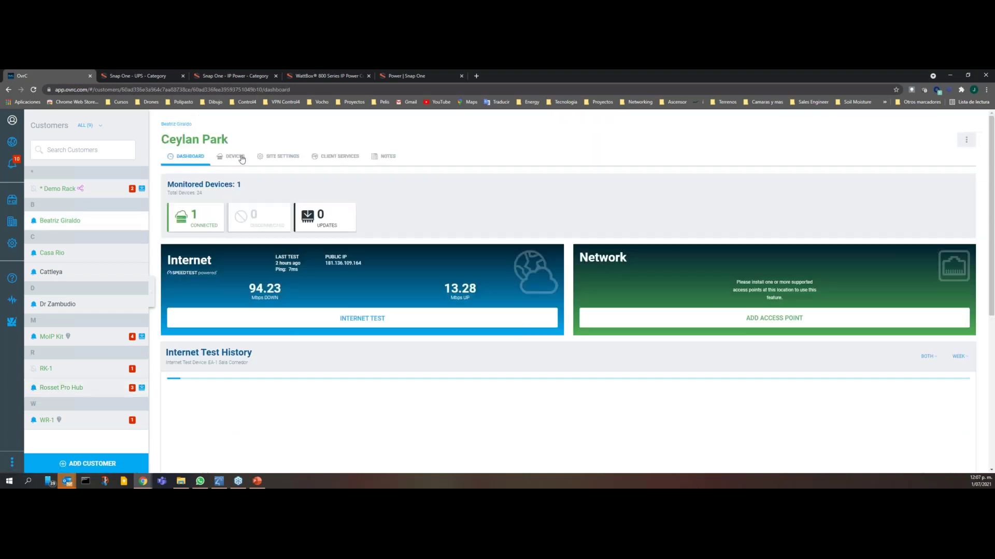
click(231, 155)
scroll(405, 270, down, 1)
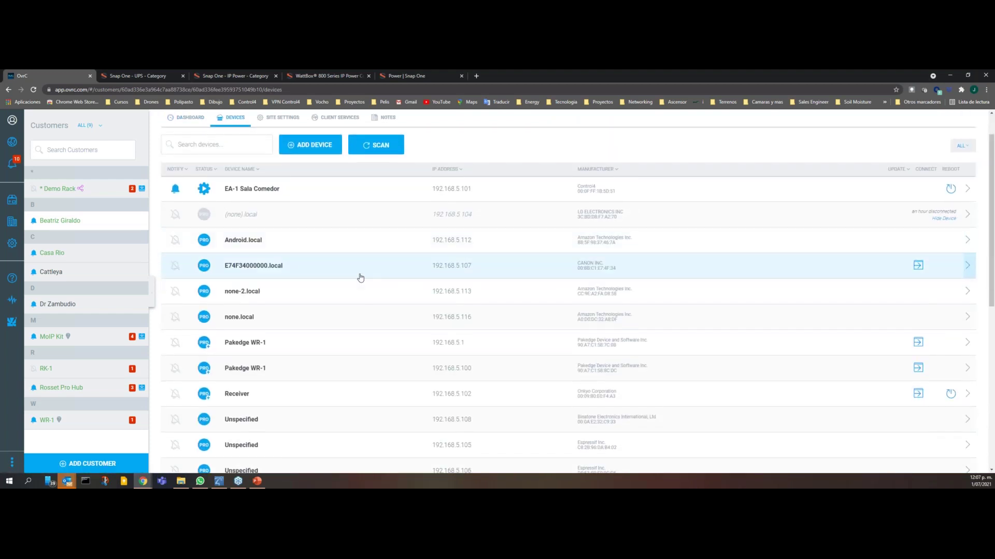
scroll(333, 289, down, 4)
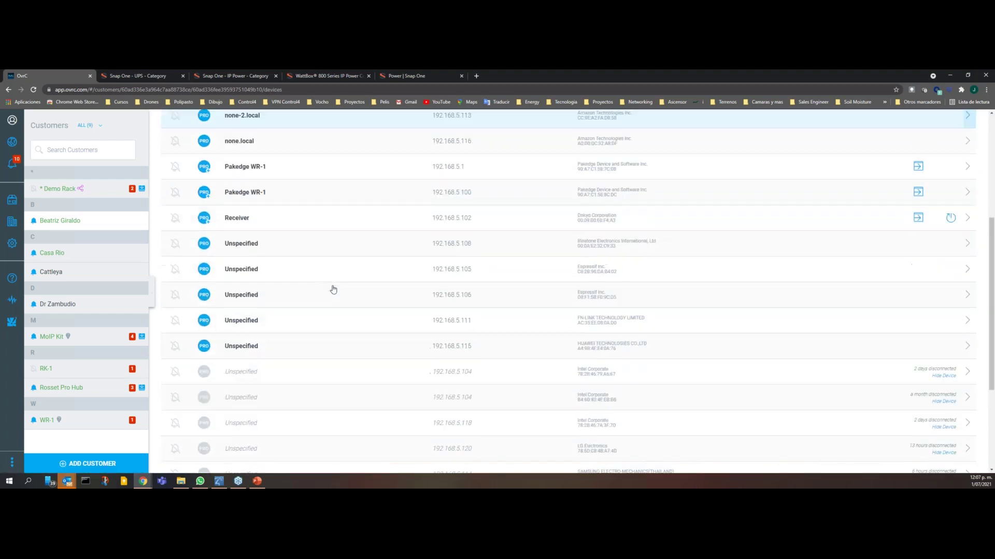
scroll(334, 290, up, 1)
click(244, 240)
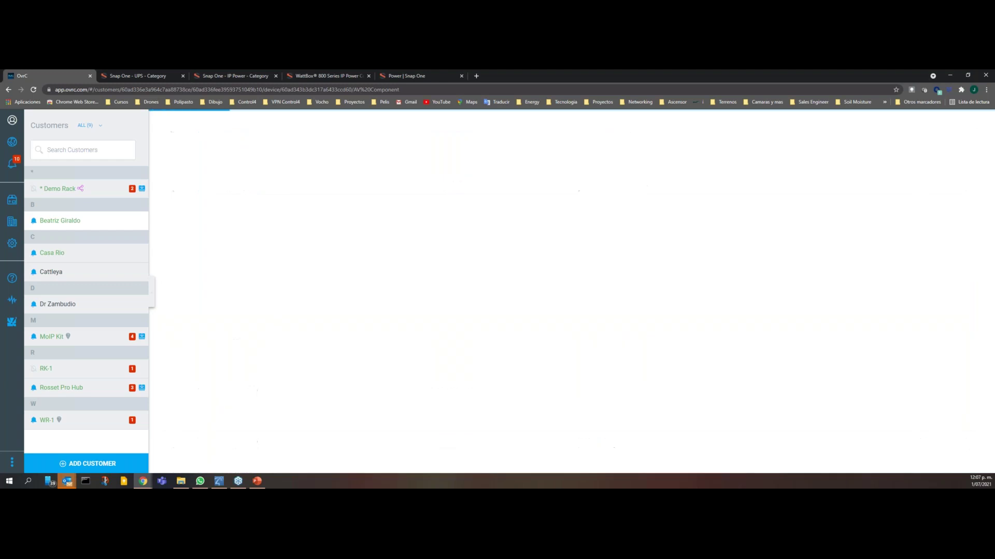
Review the Receiver's status and zone sections, and highlight its System Information from year back to brand.
scroll(373, 240, down, 1)
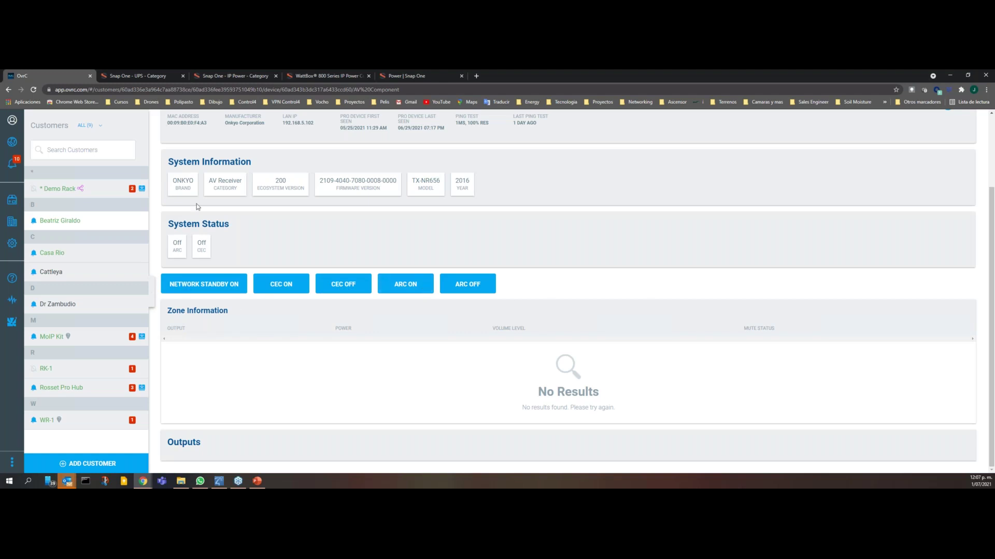
scroll(533, 280, up, 1)
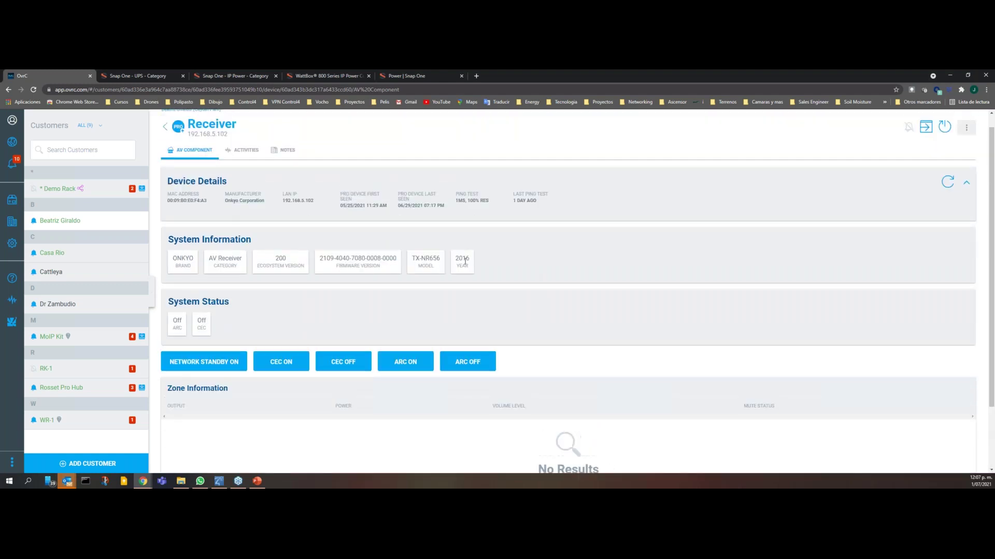
drag(472, 261, 190, 250)
click(707, 253)
Go back to the Pro Hub site's devices and open the details of the Control4 Sala - Comedor device.
click(66, 389)
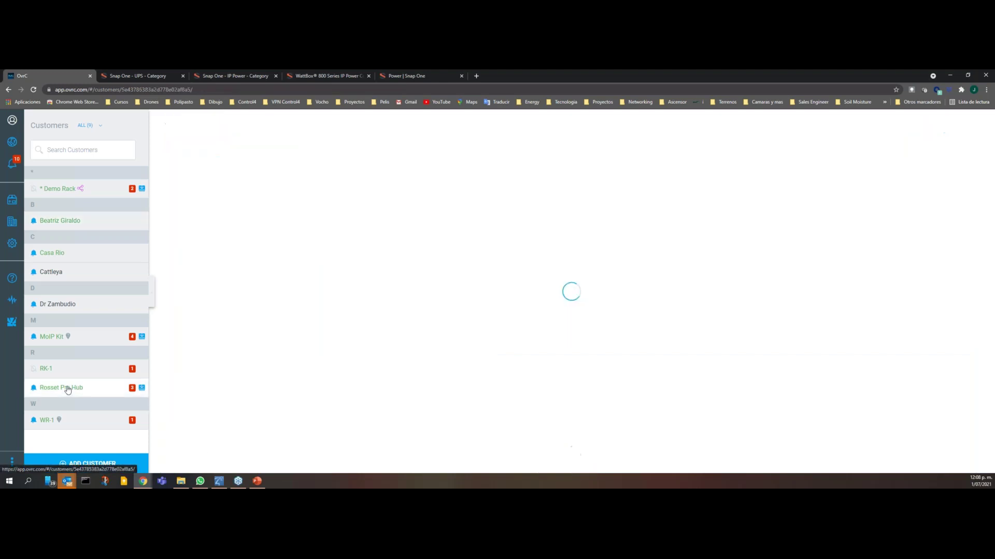
click(230, 156)
scroll(337, 290, up, 3)
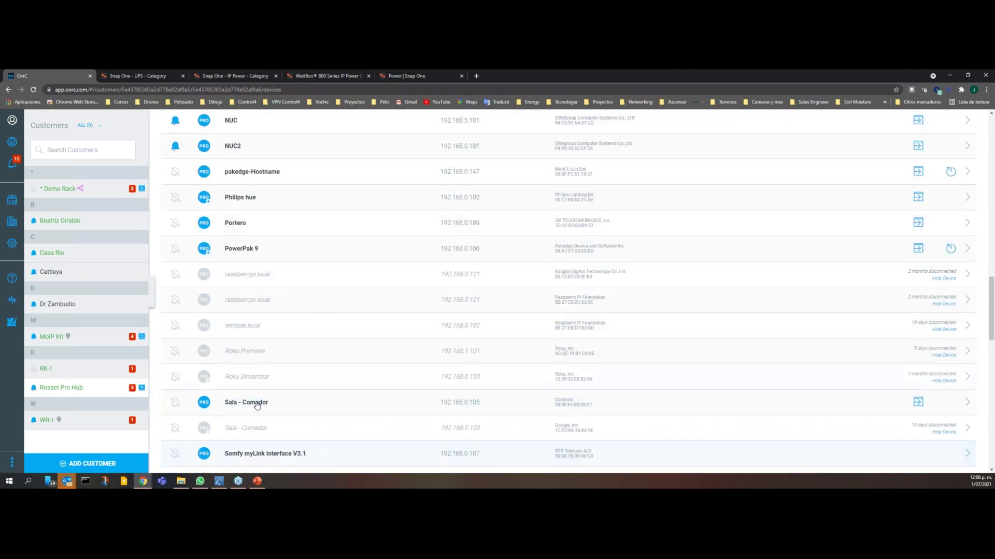
click(337, 291)
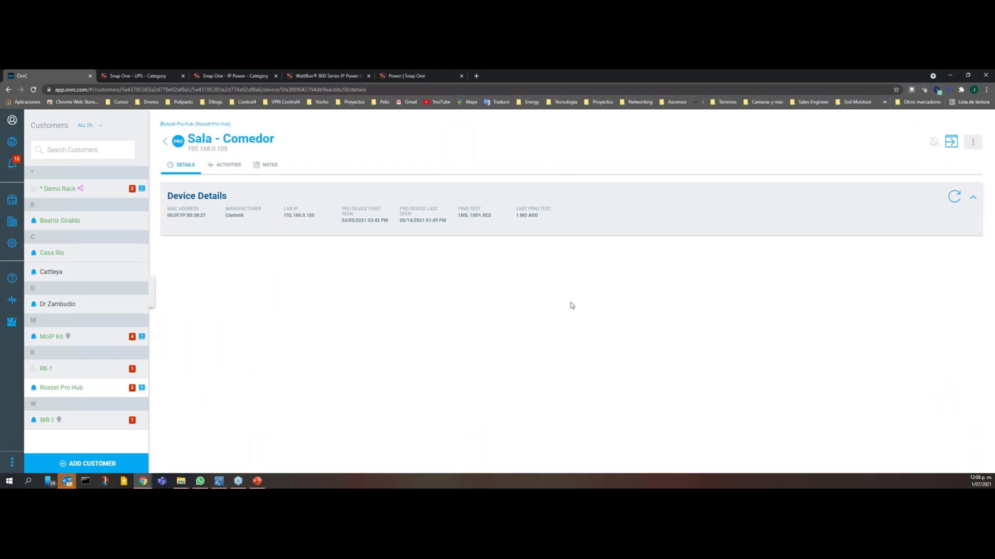
Return to the Pro Hub site's device list and open the EA-3 controller's details.
click(67, 390)
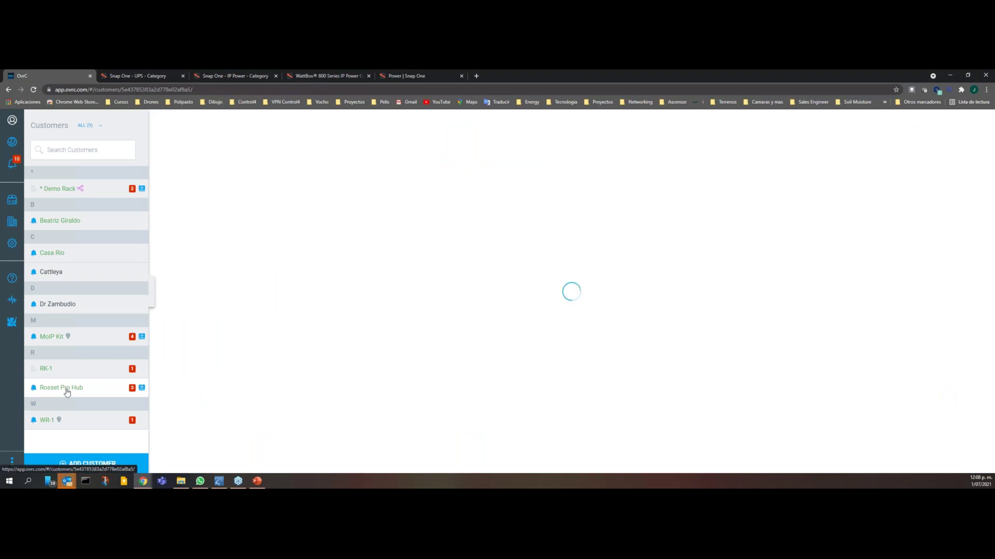
scroll(488, 353, down, 1)
scroll(488, 354, down, 3)
scroll(488, 354, up, 5)
click(231, 158)
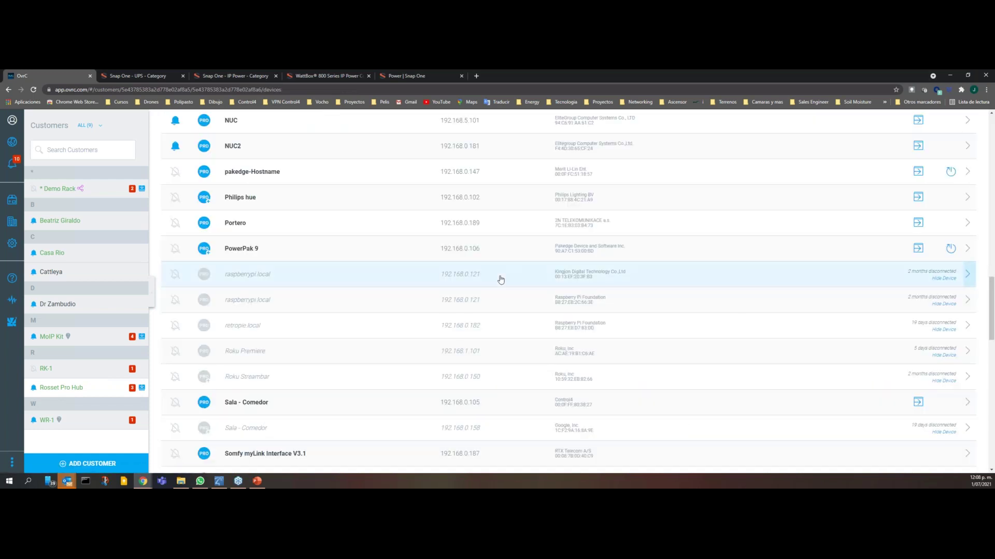
scroll(500, 280, up, 5)
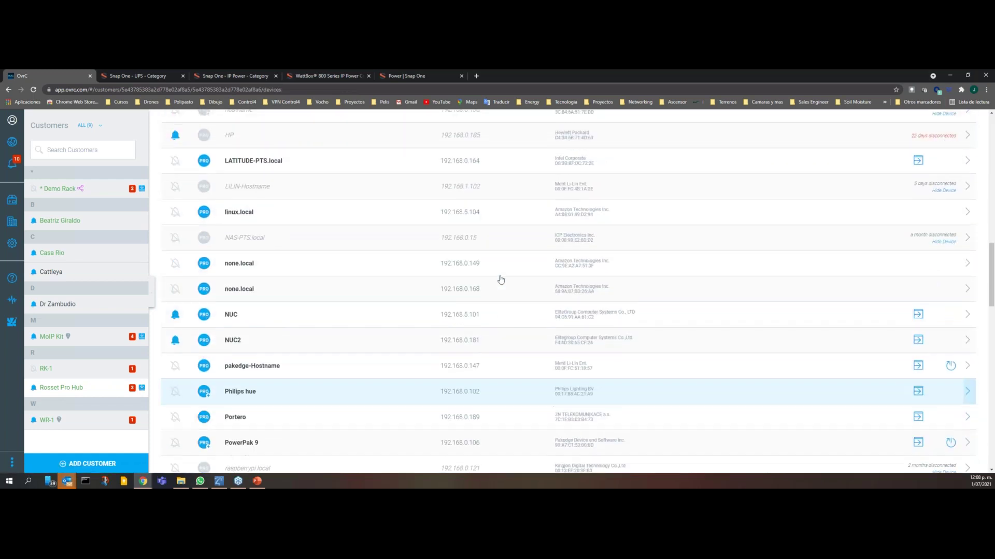
scroll(500, 280, up, 7)
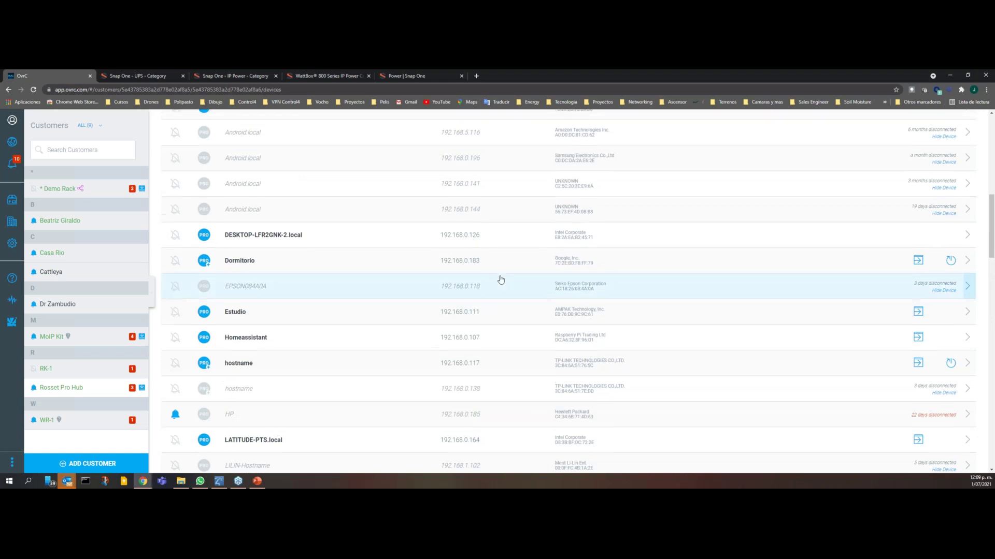
scroll(501, 280, up, 3)
click(232, 192)
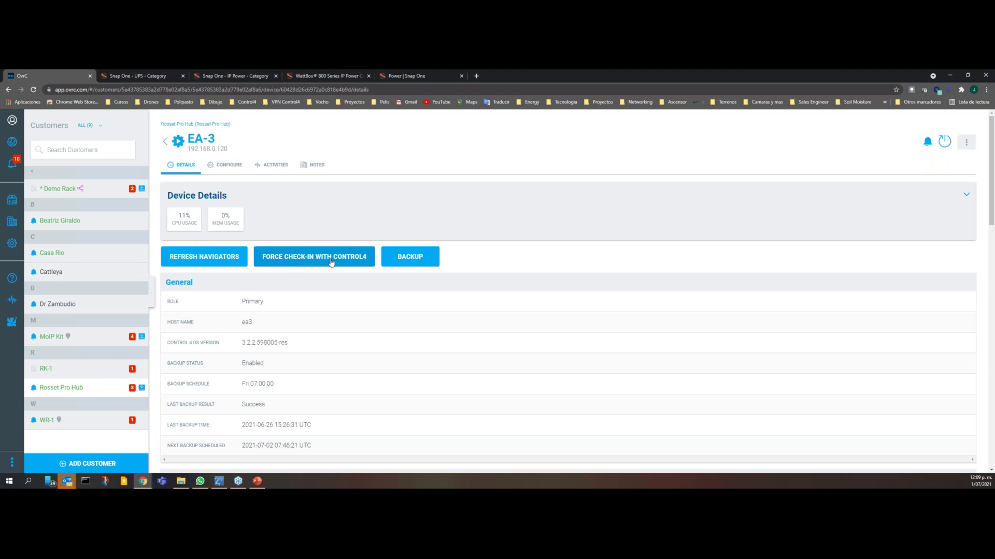
Refresh the EA-3 controller's navigators and view its Zigbee Devices list.
click(204, 259)
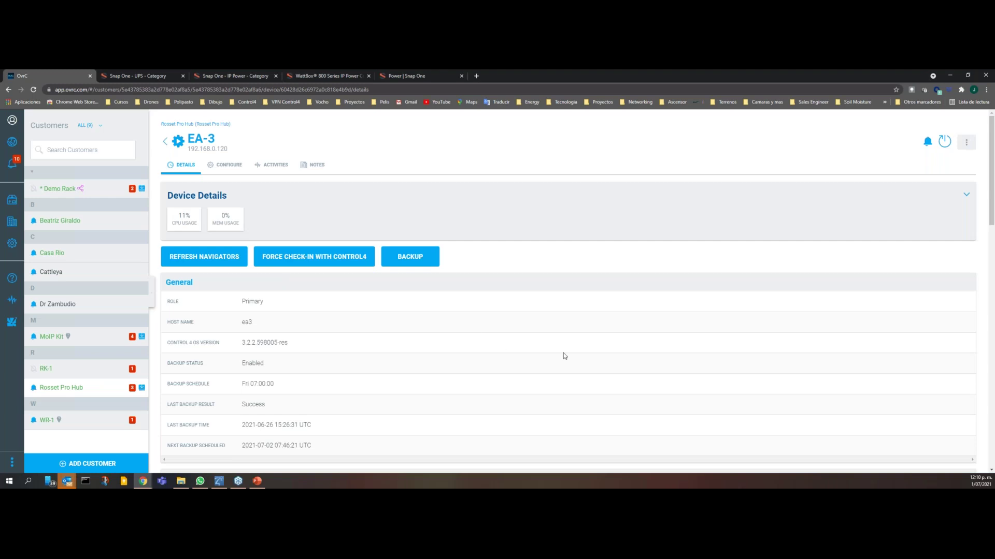
scroll(512, 357, down, 4)
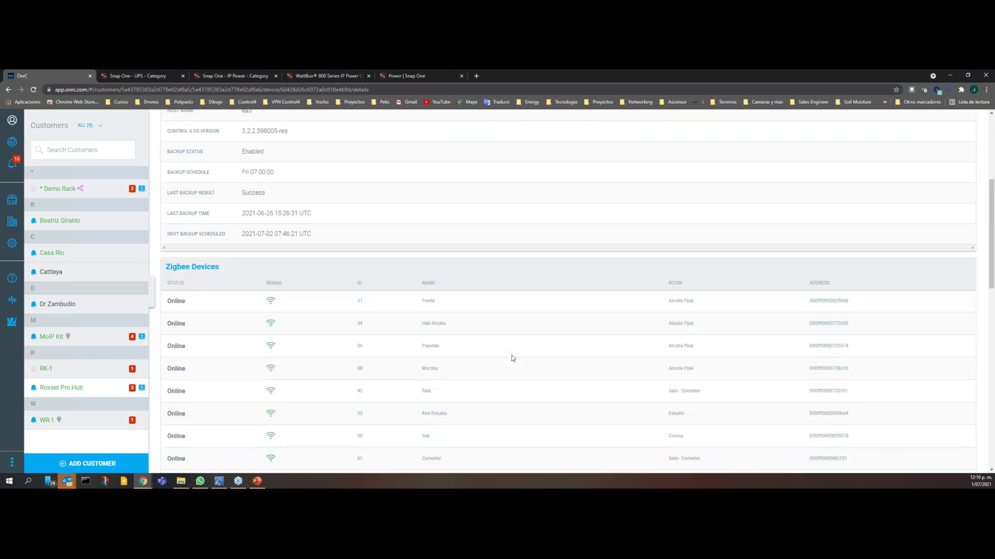
Review the rest of the EA-3 controller's Zigbee Devices list and its Z-Wave Devices section.
scroll(512, 358, down, 15)
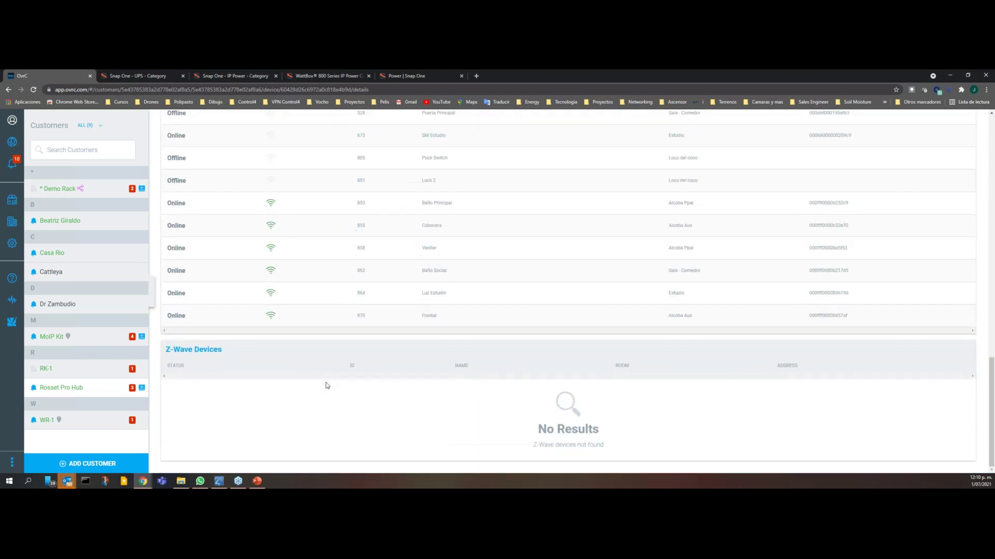
scroll(327, 385, up, 20)
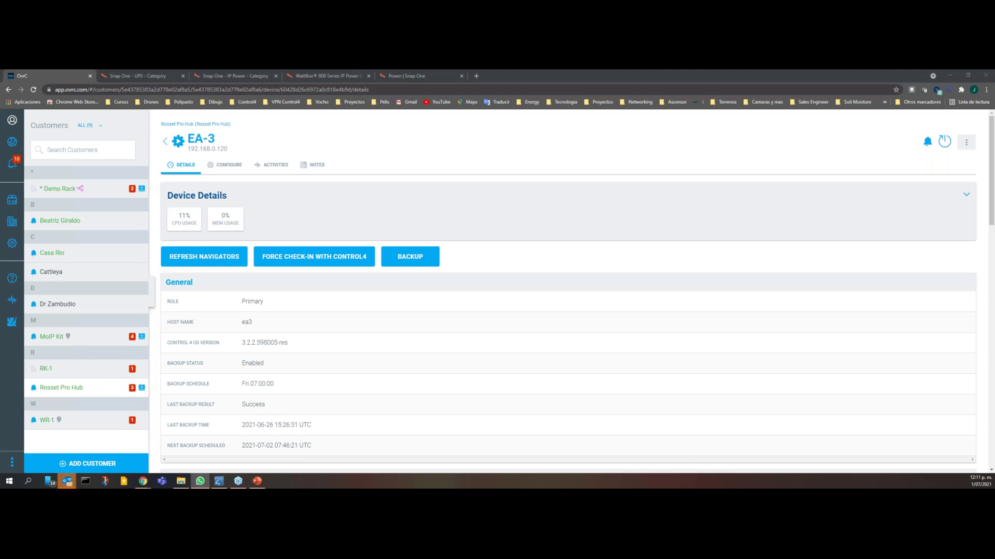
click(161, 125)
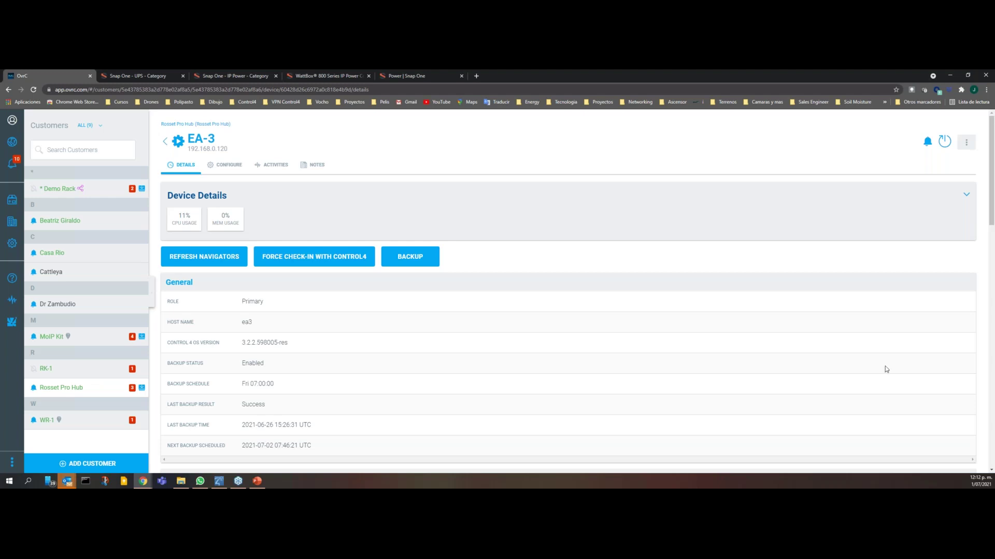
Open the Pro Hub customer's Client Services and look through its Users, Network Controls and Commands sections.
click(63, 393)
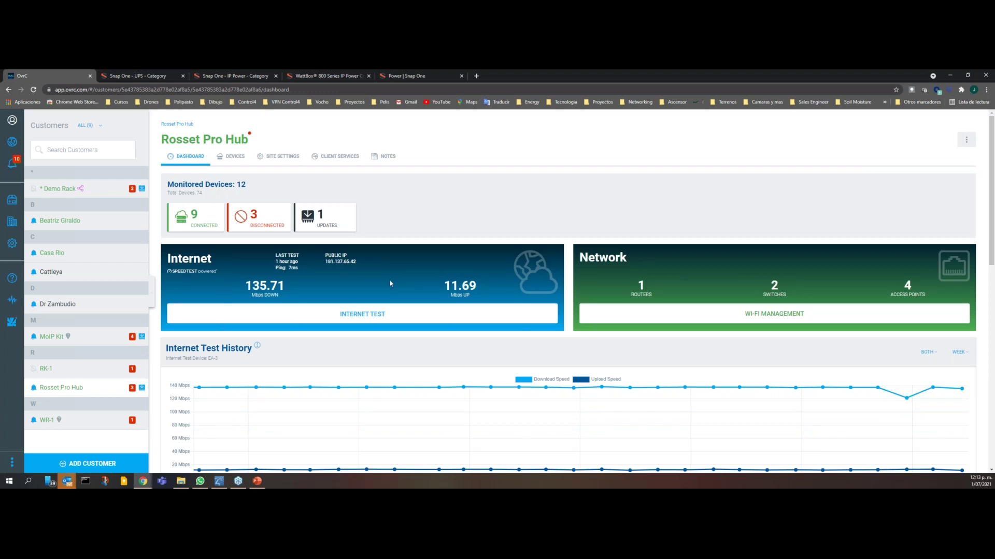
click(336, 158)
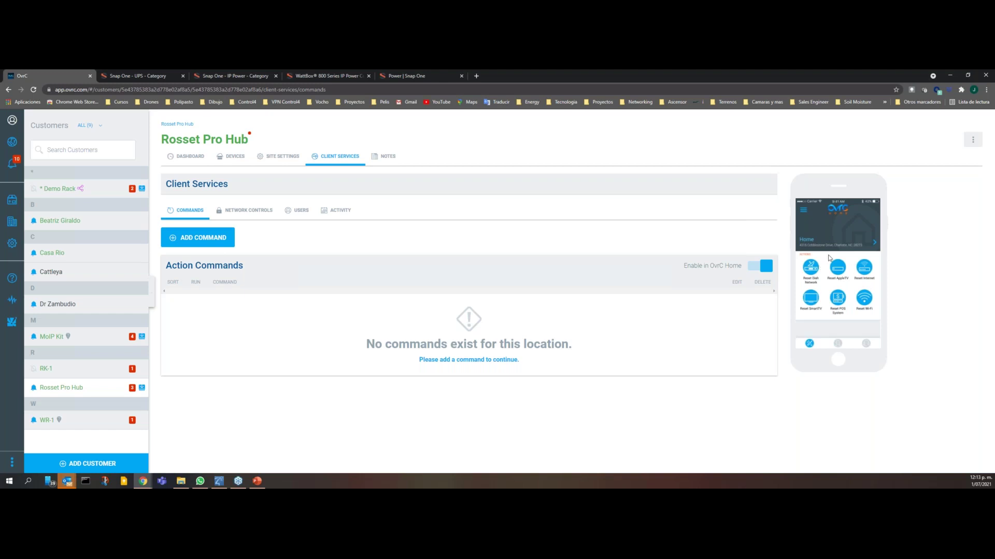
click(294, 214)
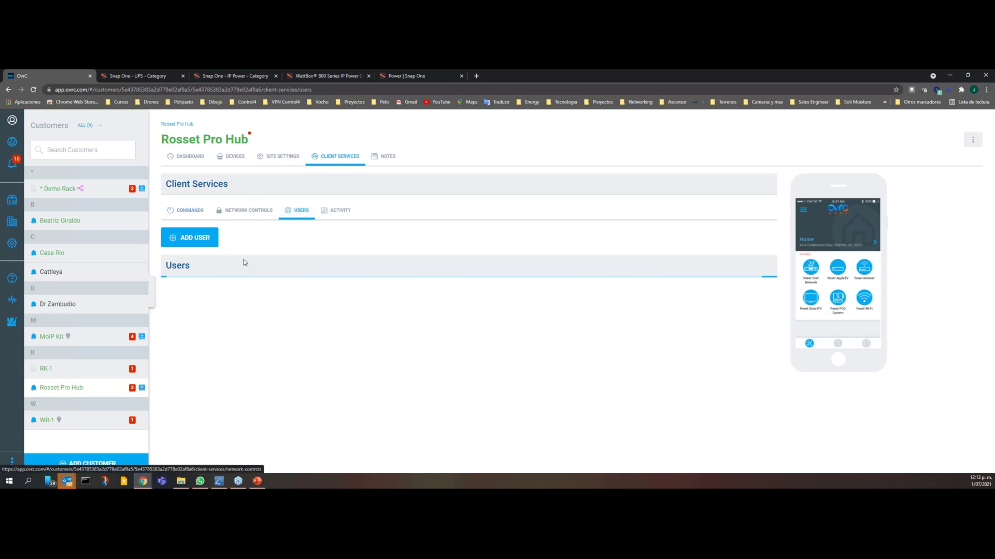
click(190, 210)
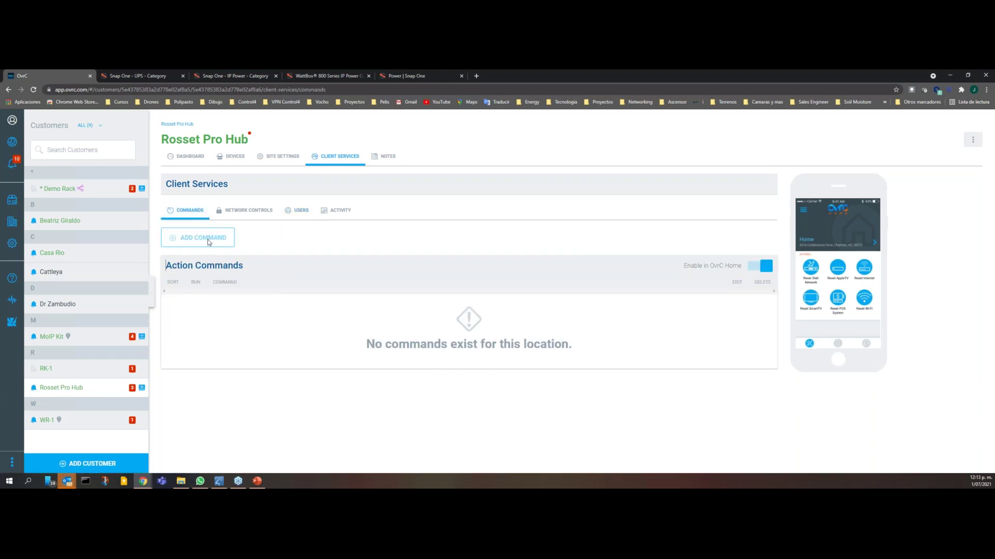
click(235, 212)
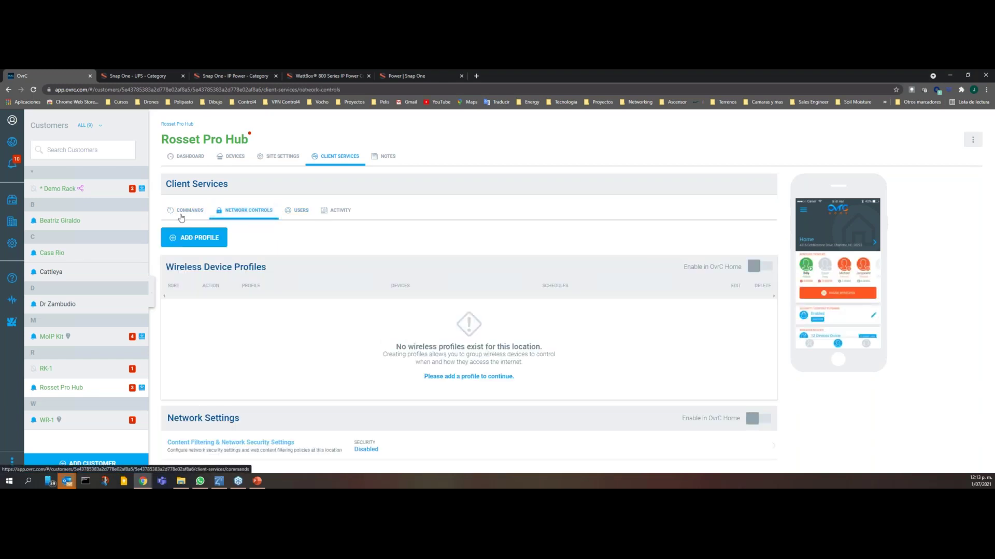
click(188, 214)
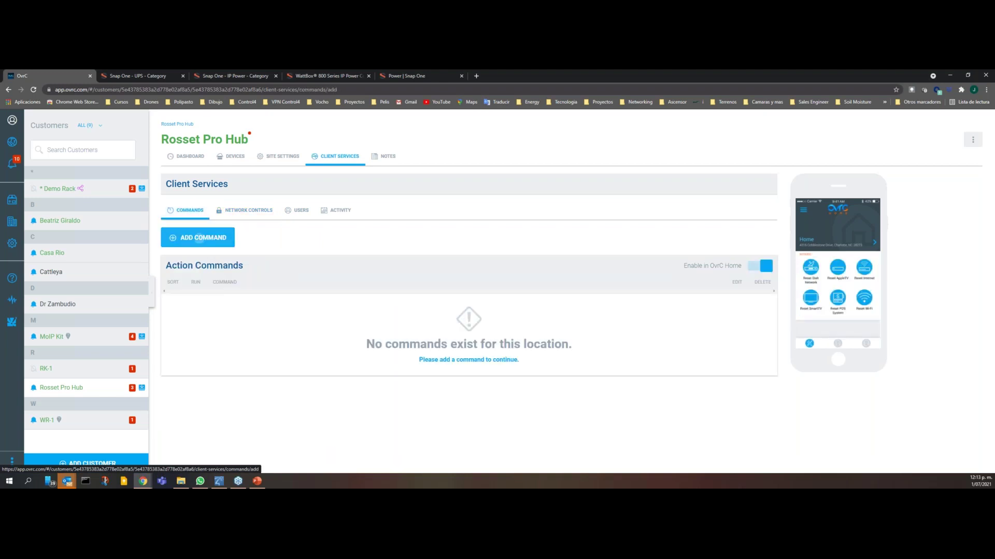
Start a new client command with the modem icon and choose WB-800CH1U-IPVM-8 as the device to control.
click(199, 239)
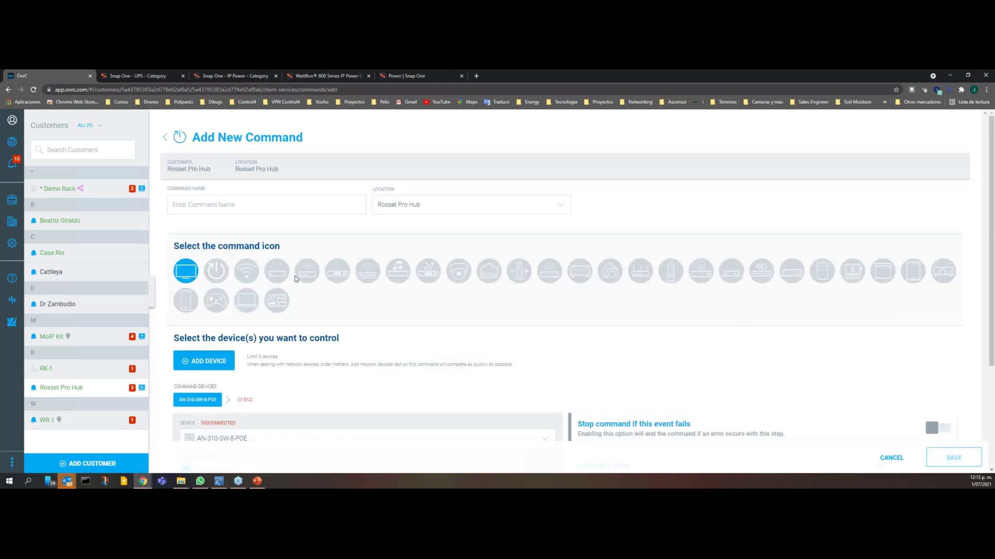
click(522, 275)
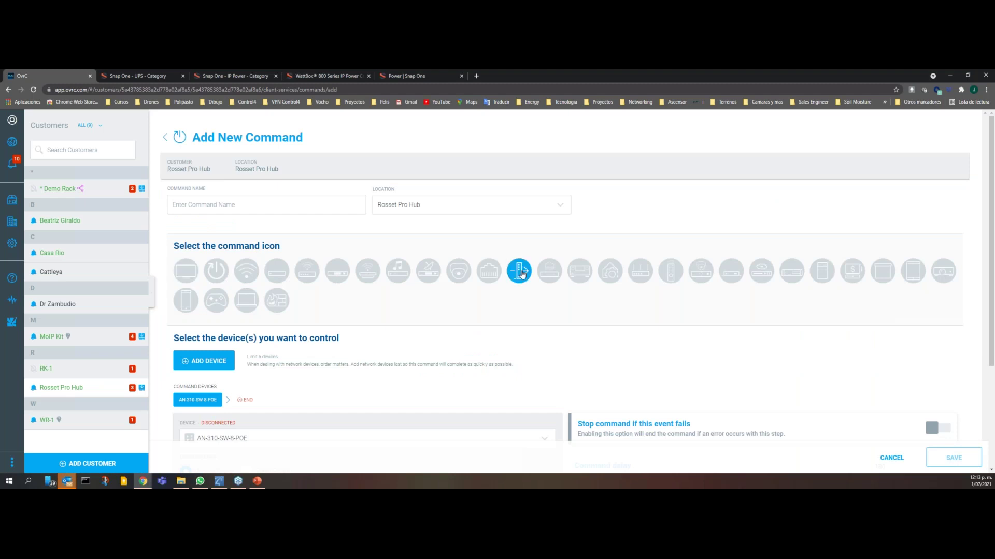
scroll(387, 310, down, 2)
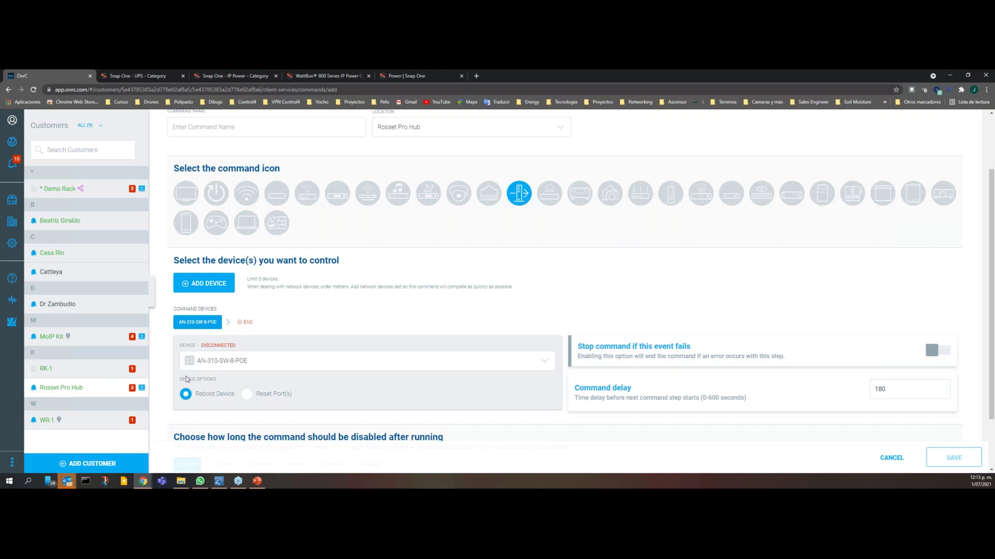
click(253, 364)
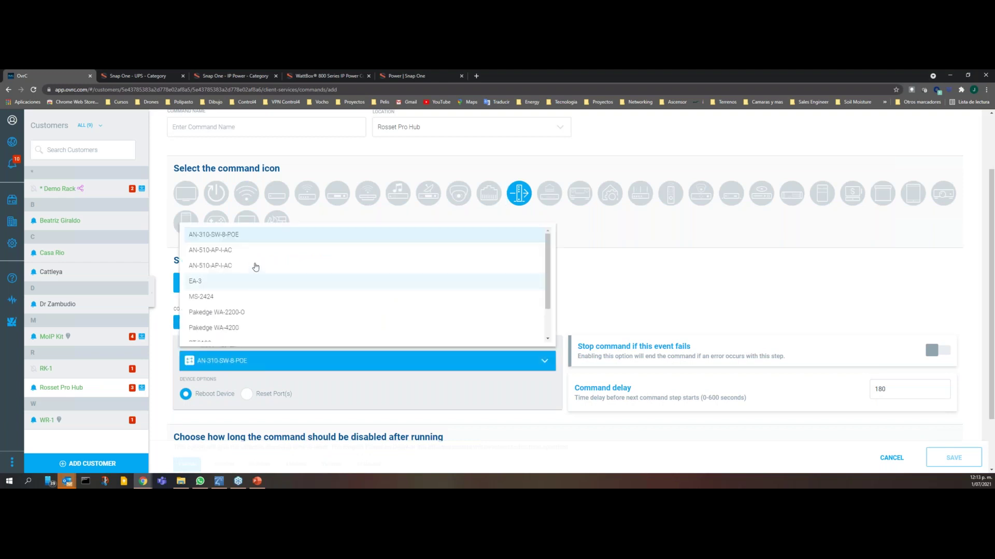
scroll(244, 321, down, 1)
click(218, 334)
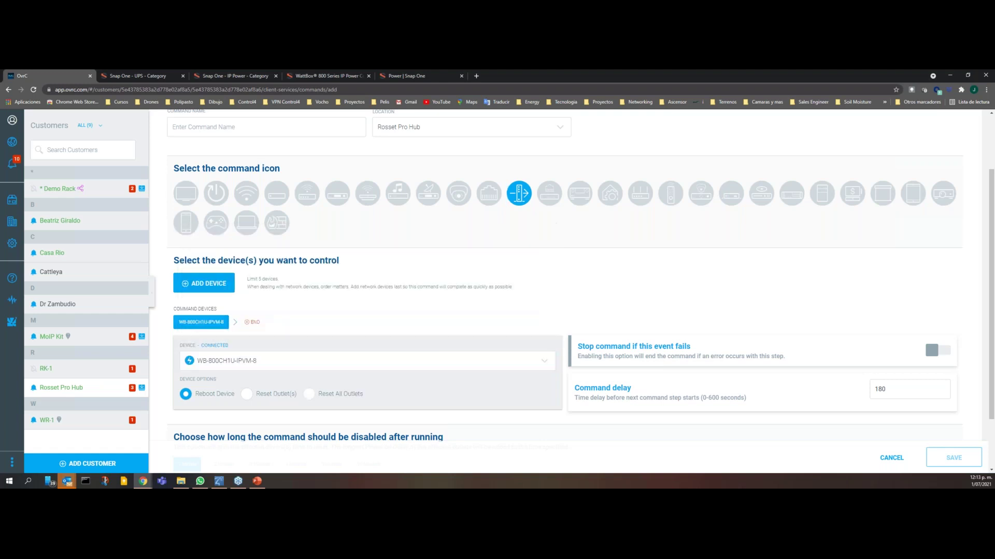
scroll(285, 331, down, 1)
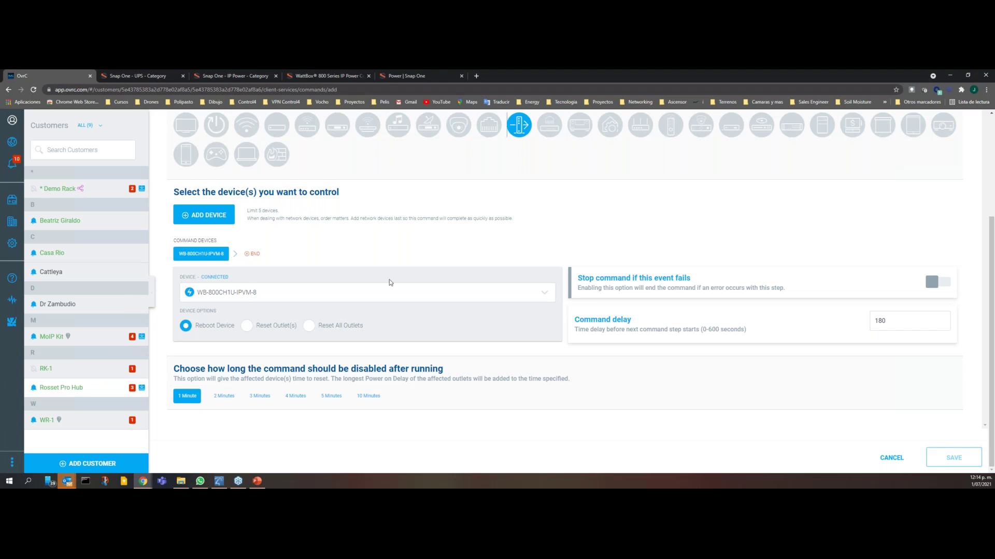
scroll(478, 287, up, 3)
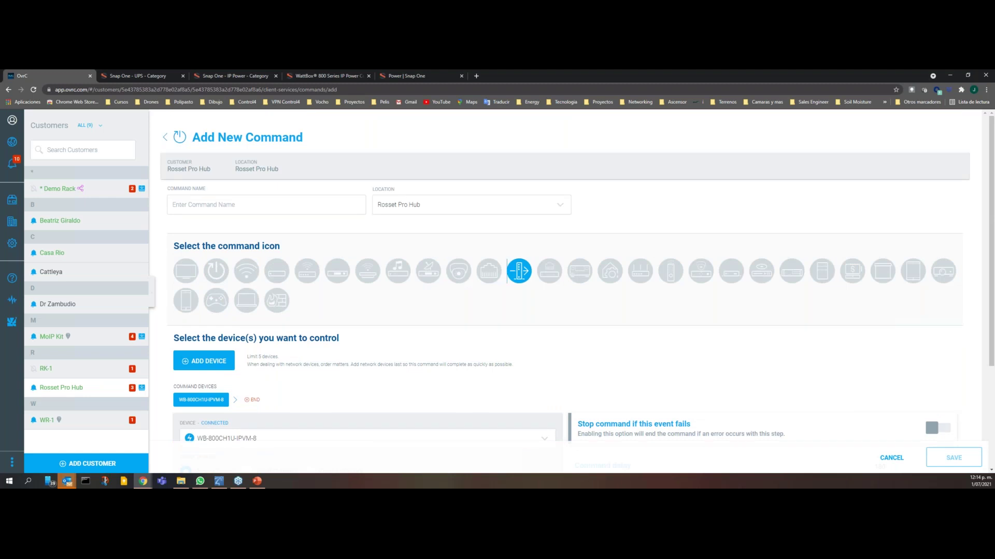
key(alt+Tab)
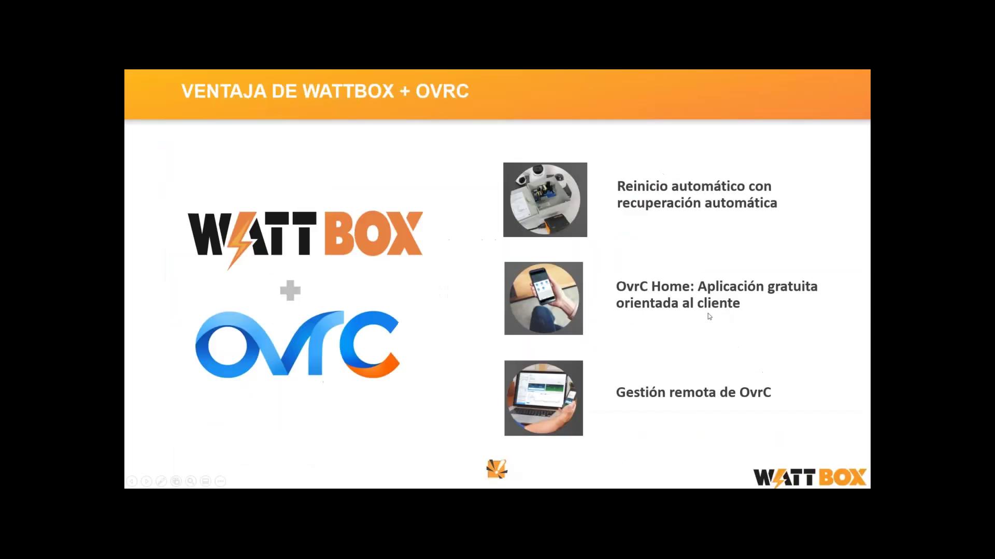
key(Right)
key(Right)
key(Right)
key(Right)
key(Right)
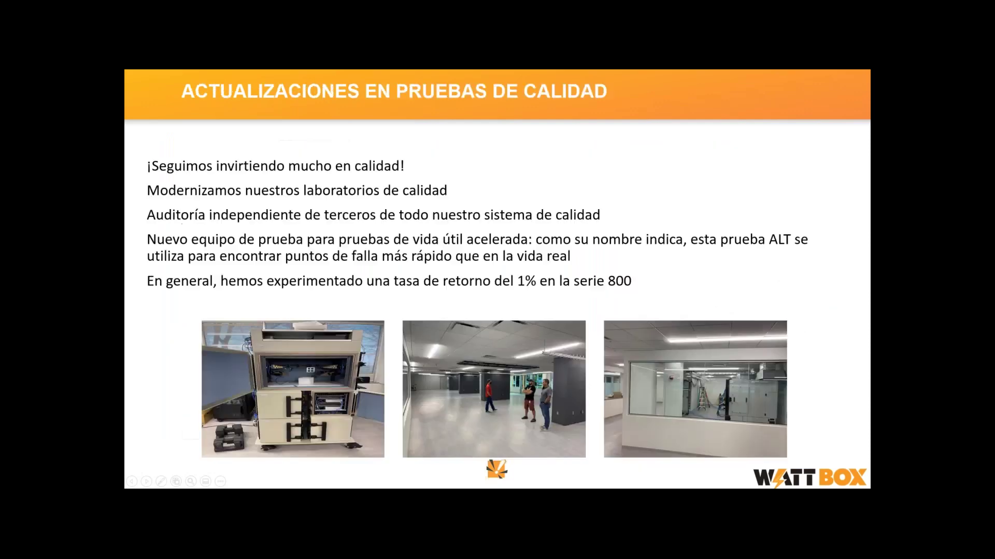
key(Right)
key(Right)
key(Right)
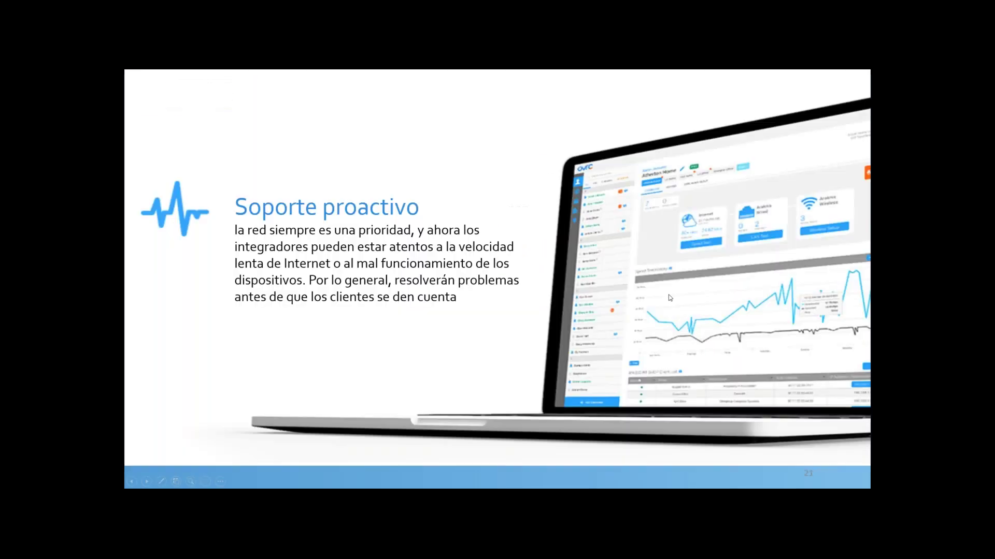
key(Left)
key(Right)
key(Right)
key(Right)
key(Right)
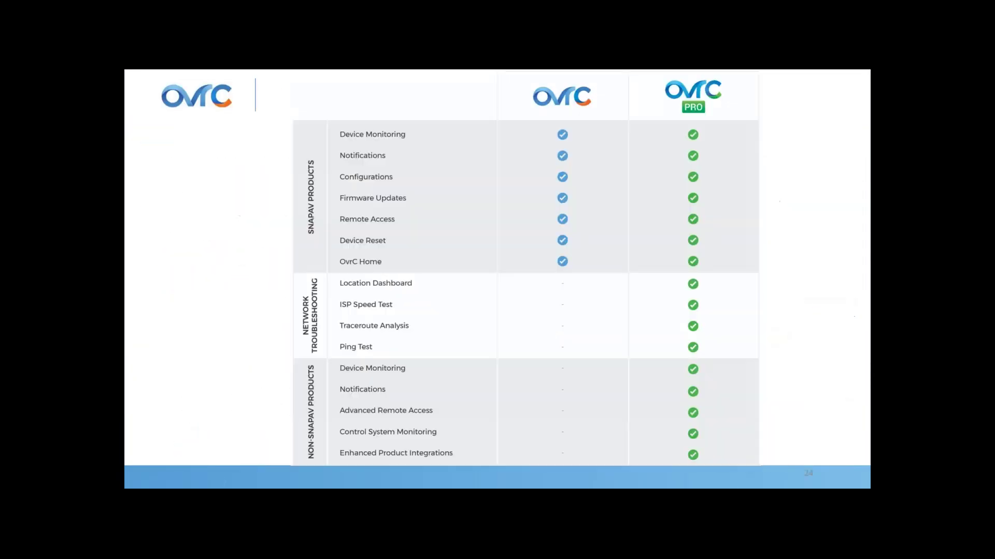
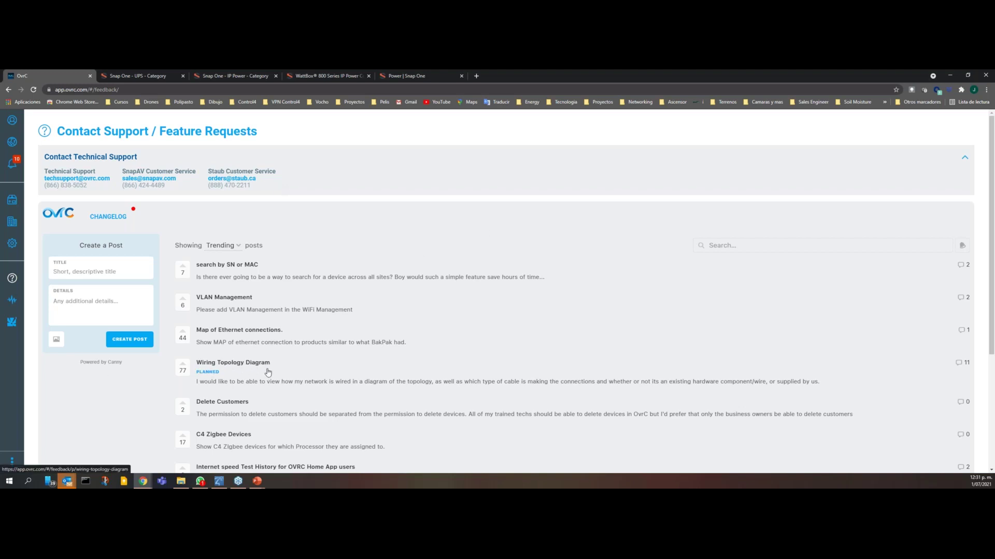
Look over the trending feature requests on the Contact Support / Feature Requests page.
scroll(283, 373, down, 1)
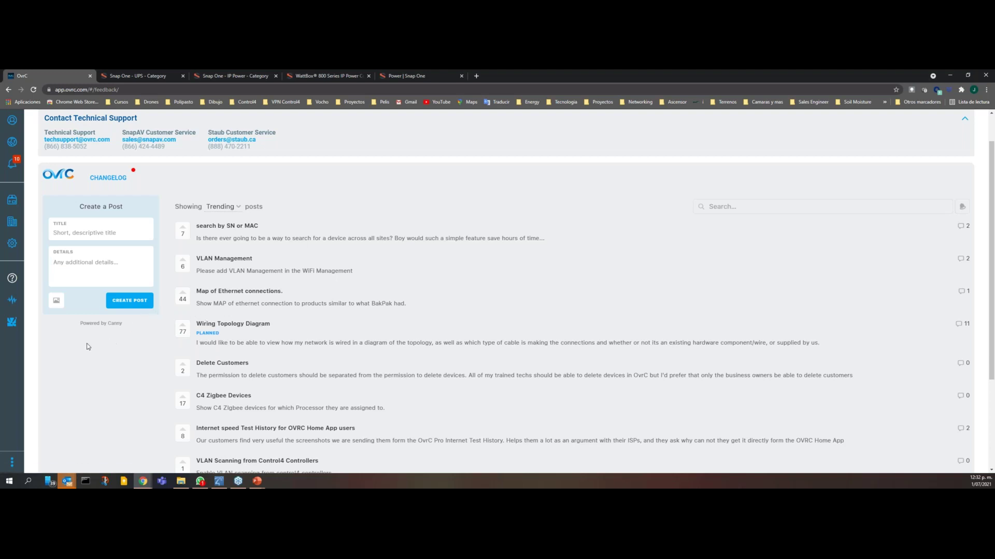
scroll(88, 344, up, 1)
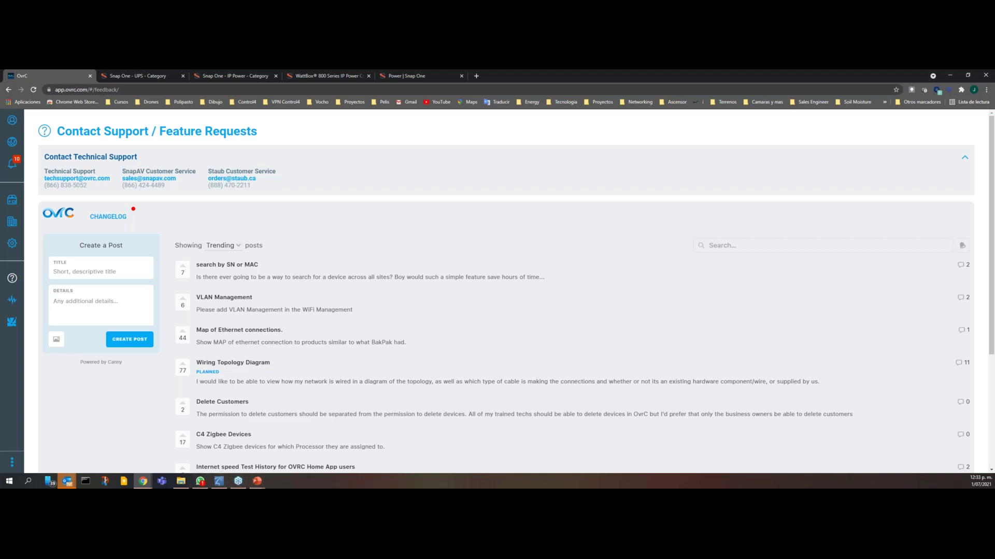
Open the Pro Hub customer's Site Settings and review the OvrC Pro network scan device options and Internet Test Frequency.
click(12, 120)
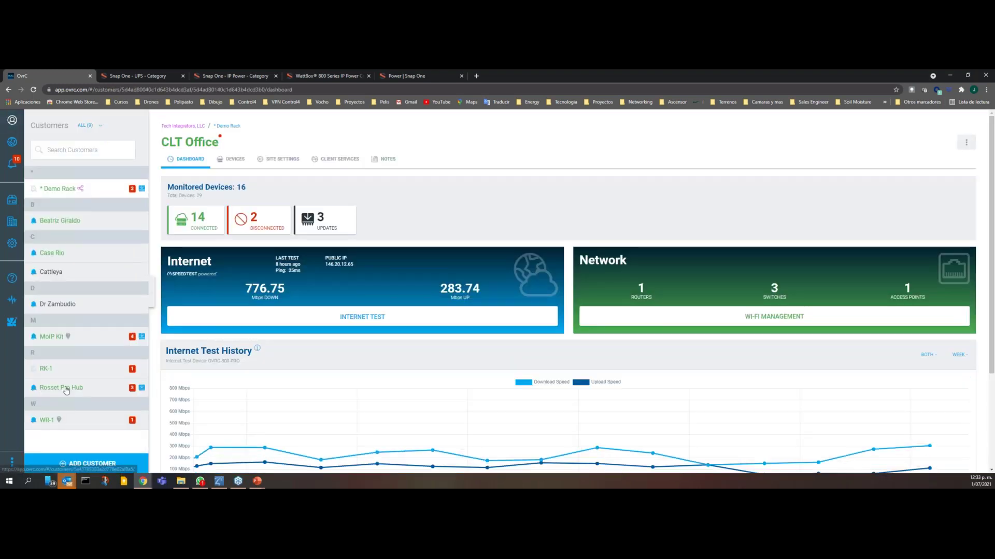
click(63, 388)
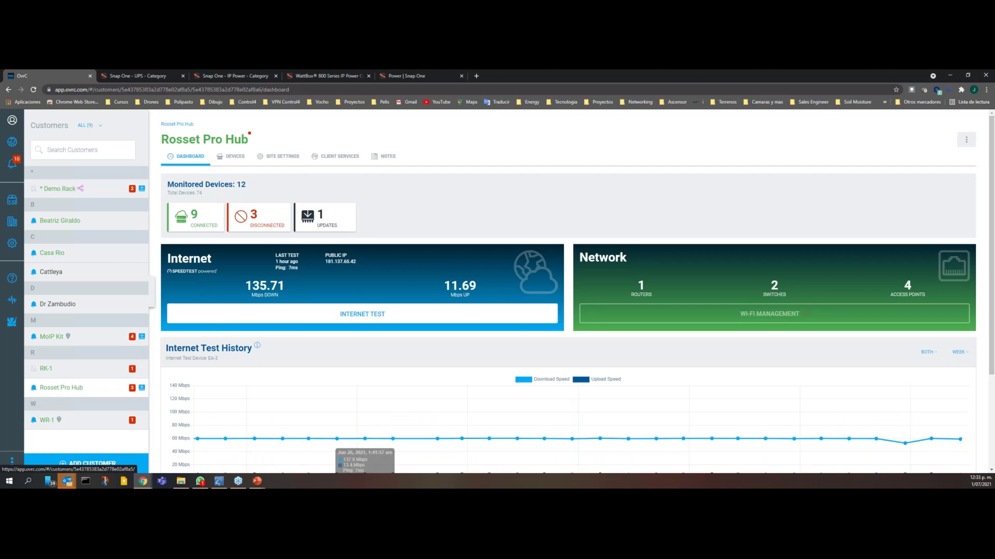
click(284, 158)
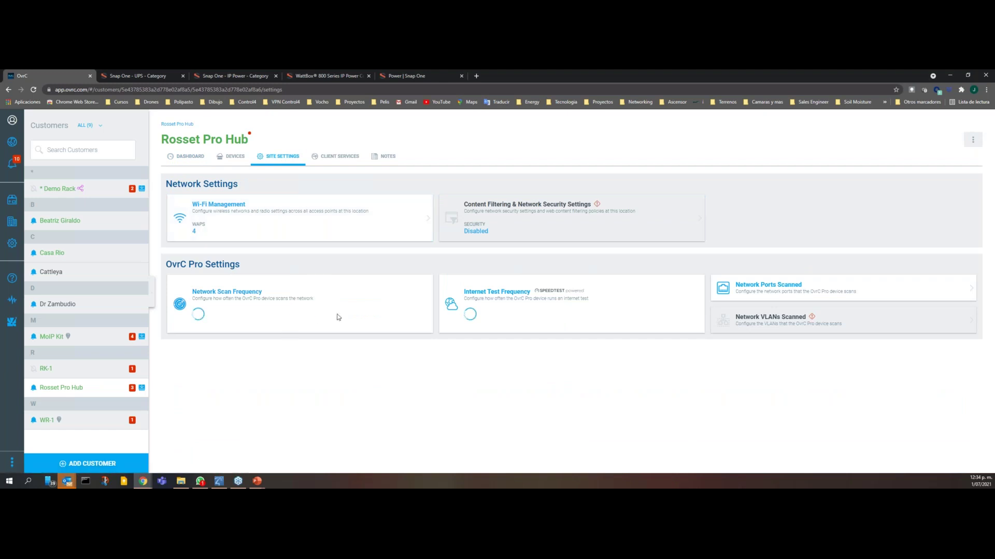
drag(165, 264, 241, 264)
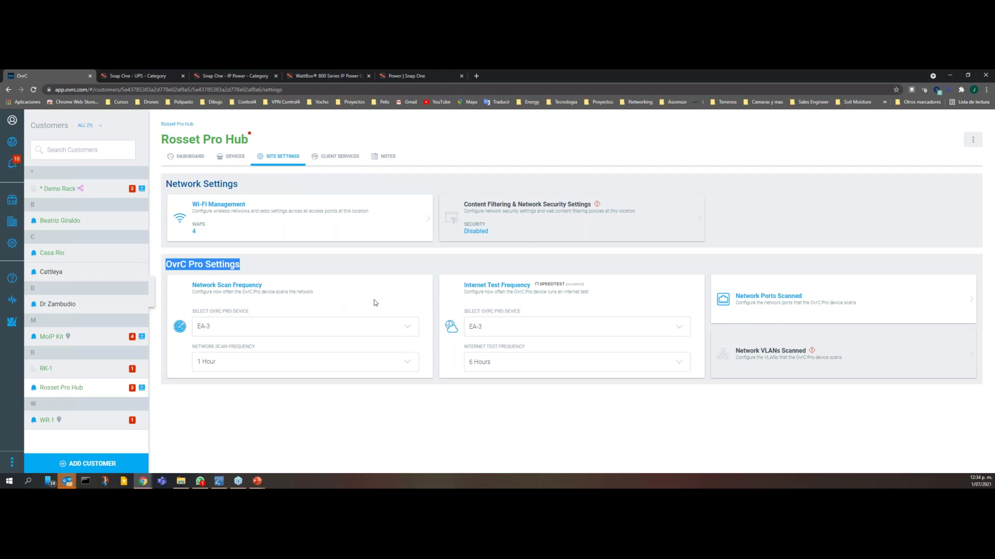
click(409, 325)
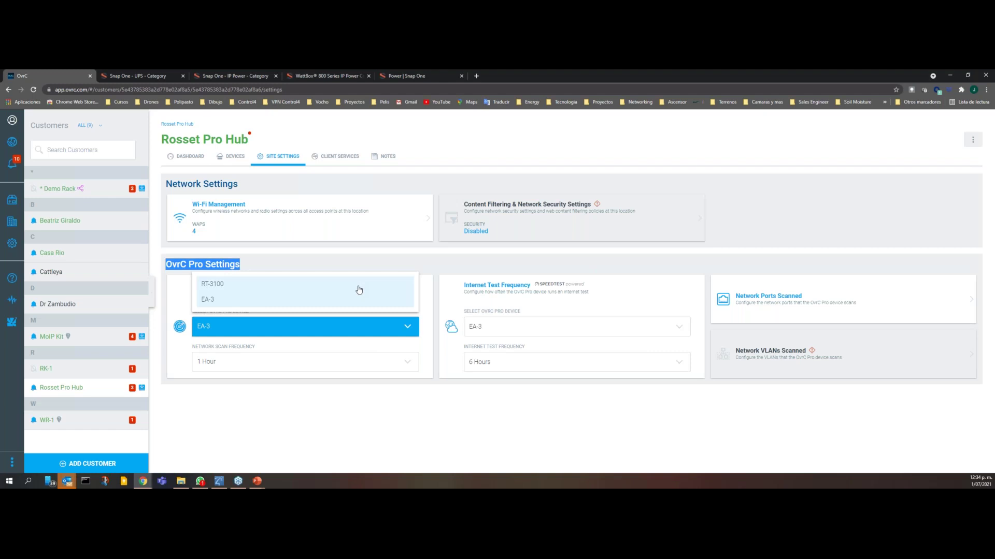
click(348, 403)
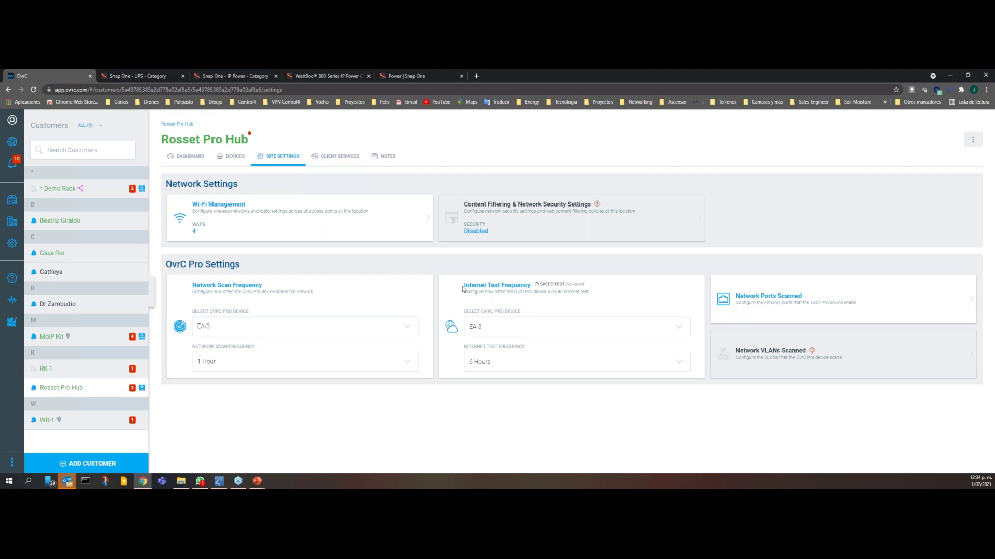
drag(463, 286, 530, 286)
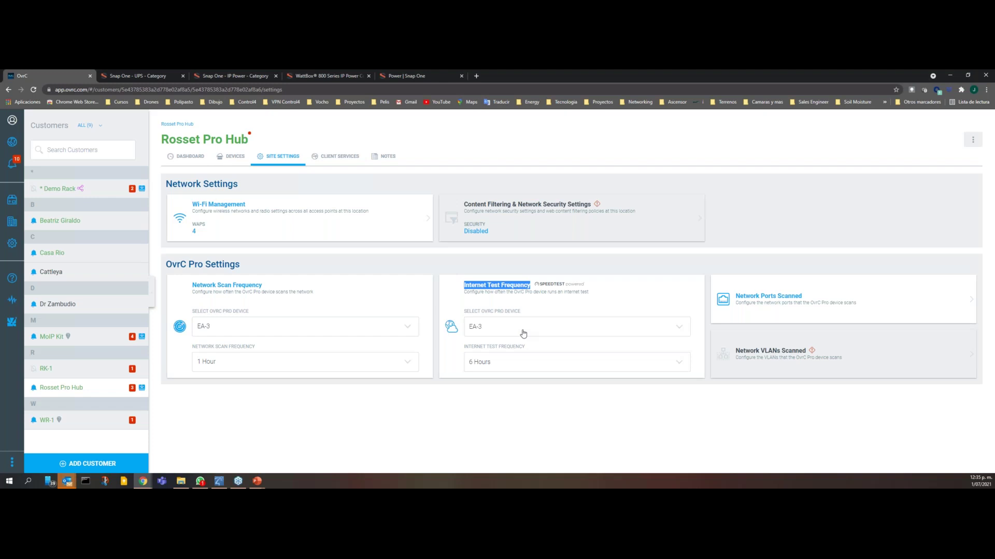
Open status.control4.com in a new browser tab and examine the 90-day uptime of the Control4 and OvrC services.
click(476, 76)
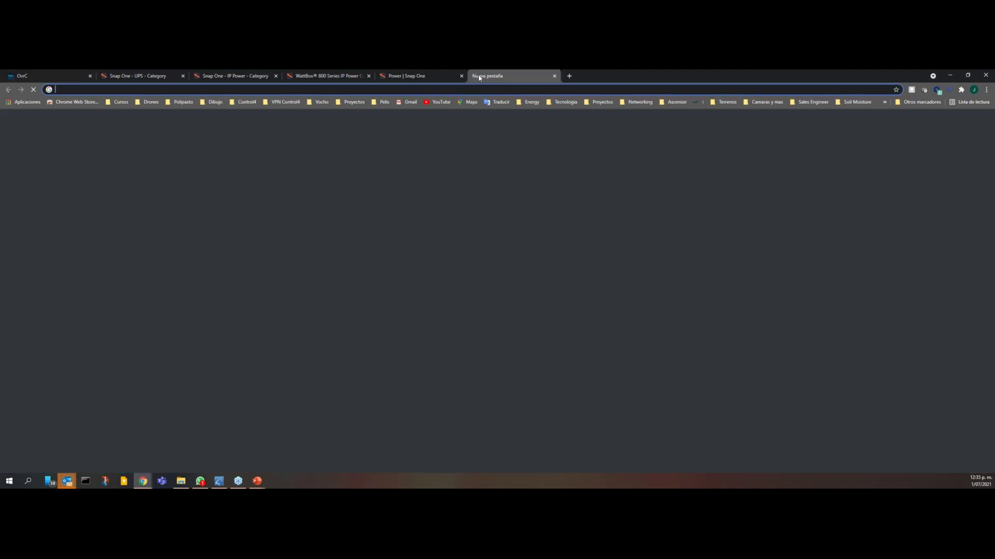
text(status.control4.com)
key(Return)
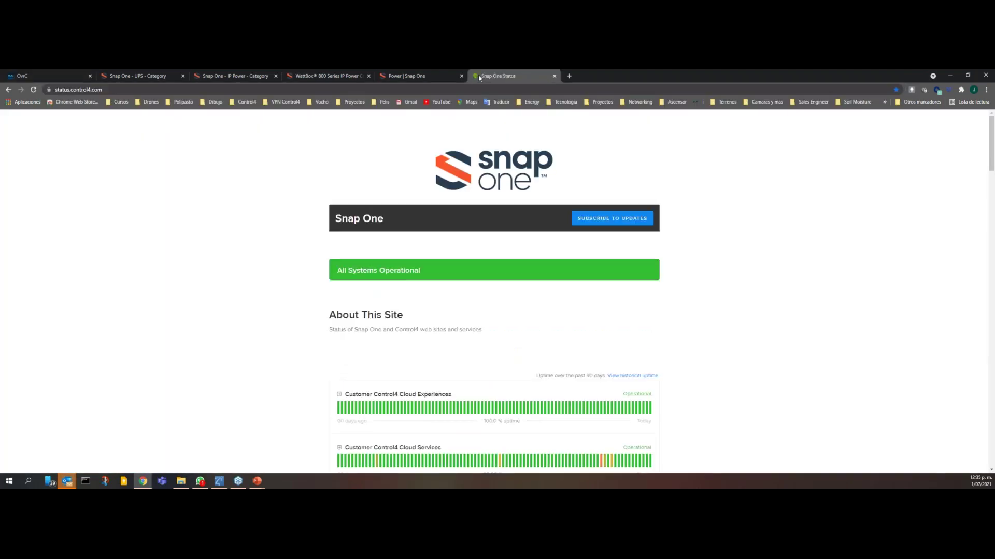
scroll(635, 320, down, 3)
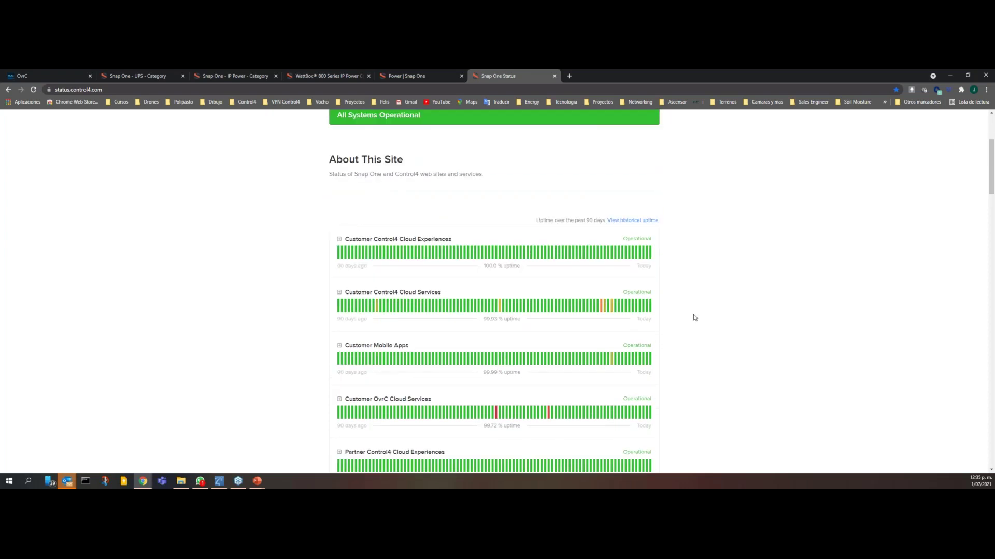
scroll(694, 318, down, 1)
scroll(695, 318, down, 1)
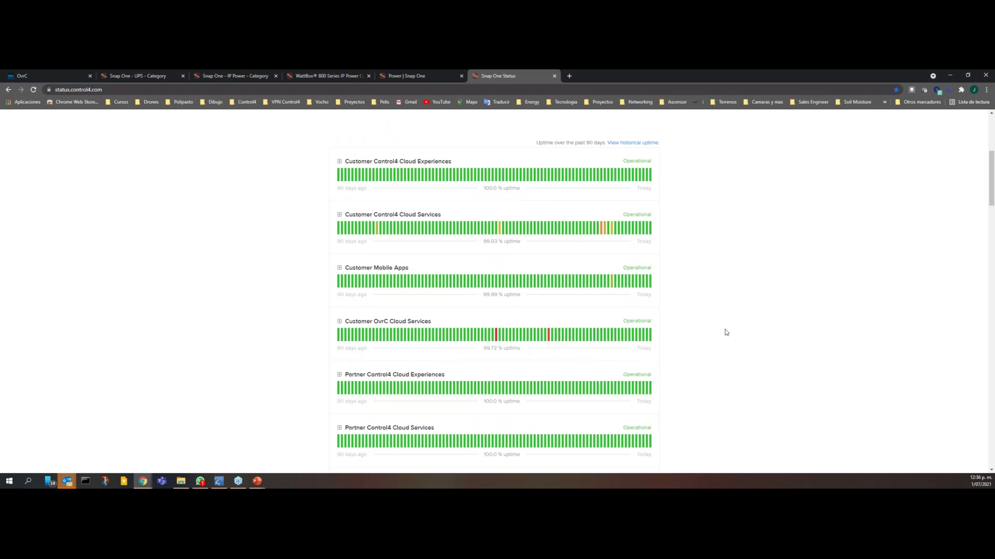
scroll(726, 333, up, 1)
scroll(725, 332, down, 1)
scroll(726, 332, up, 1)
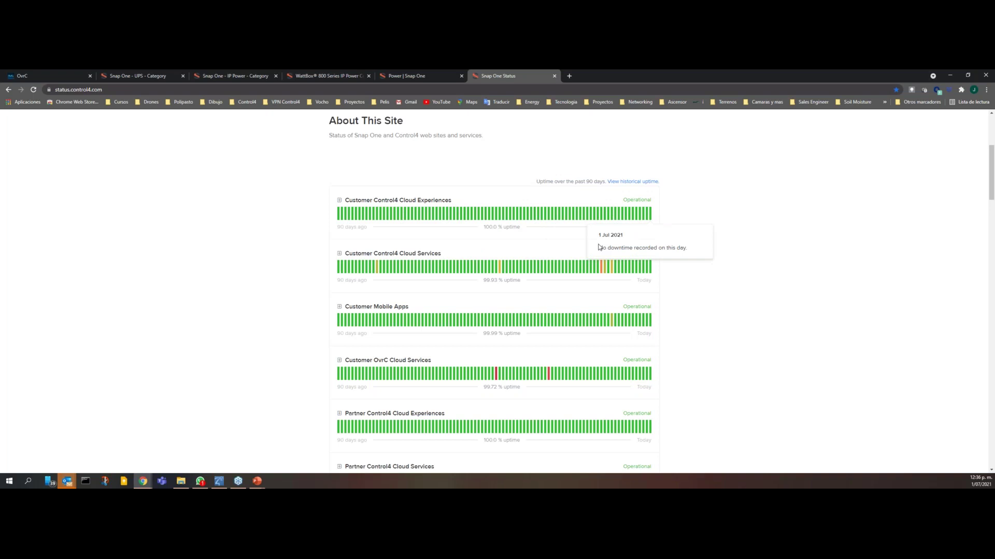
Check the downtime days, expand Customer Mobile Apps and Customer Control4 Cloud Experiences to examine their individual services, and collapse Customer Mobile Apps.
mouse_move(612, 268)
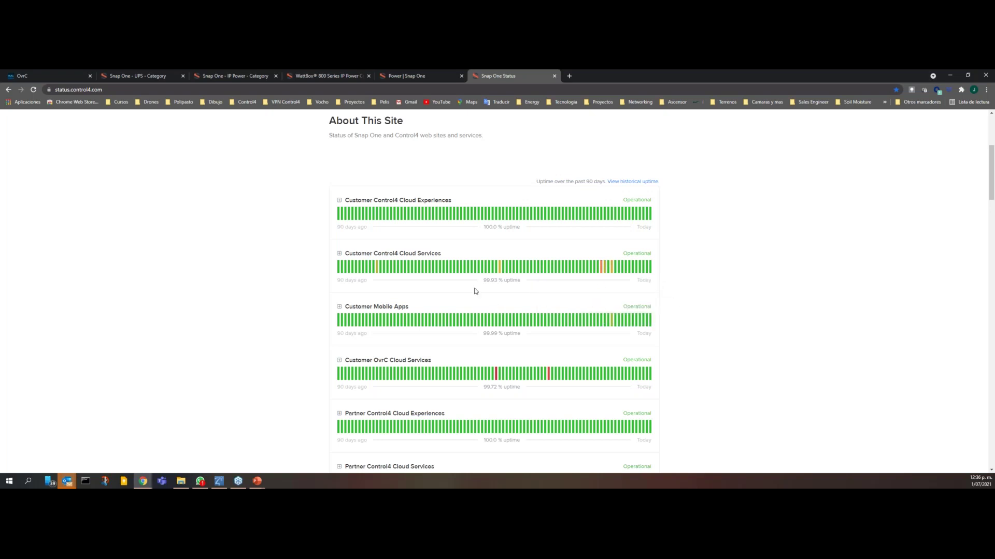
mouse_move(642, 268)
click(340, 309)
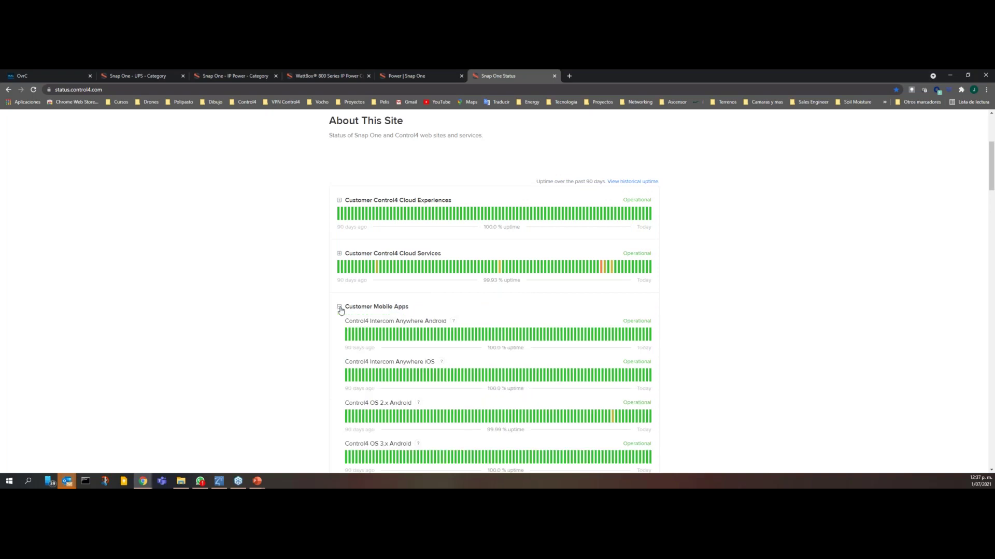
scroll(566, 355, down, 2)
scroll(569, 337, up, 2)
click(339, 200)
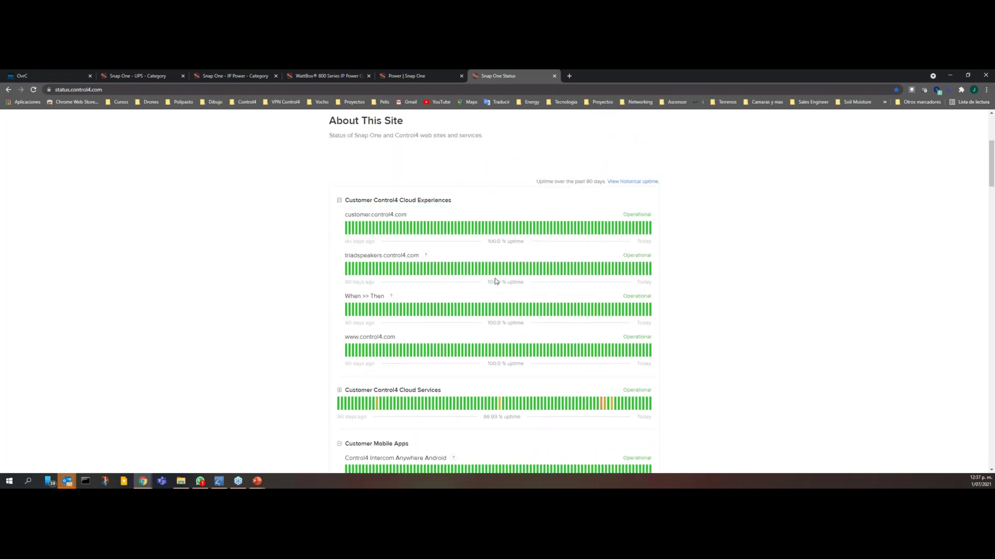
scroll(495, 281, down, 3)
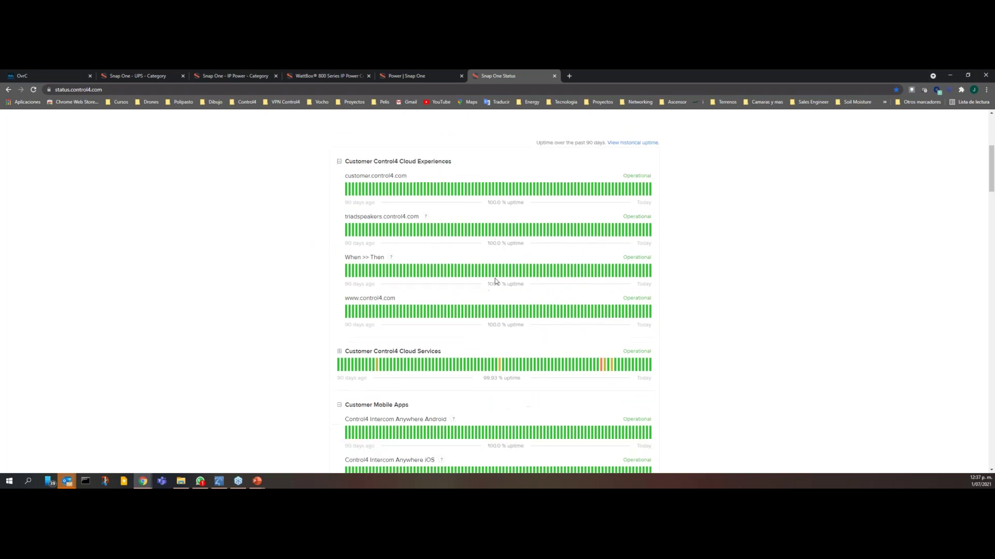
scroll(493, 283, down, 2)
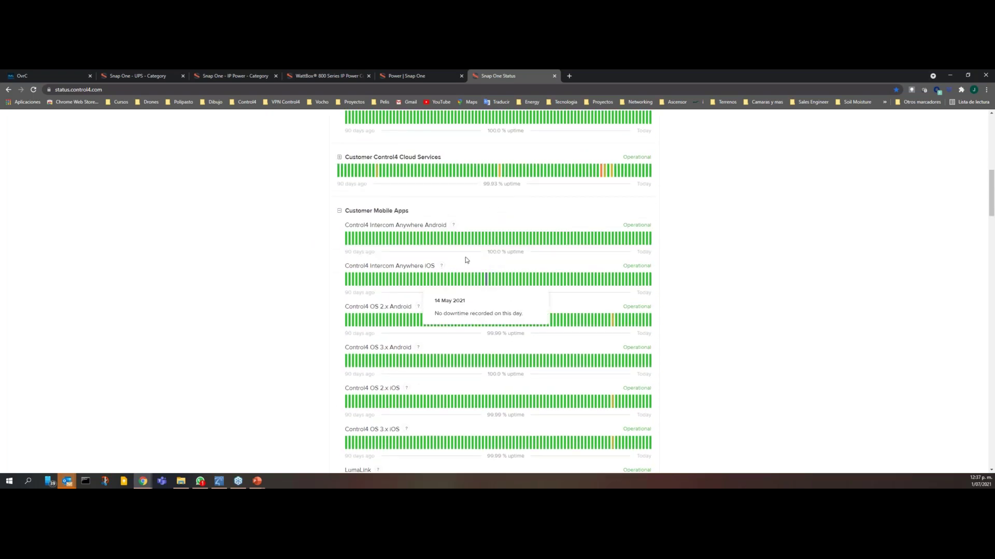
click(340, 211)
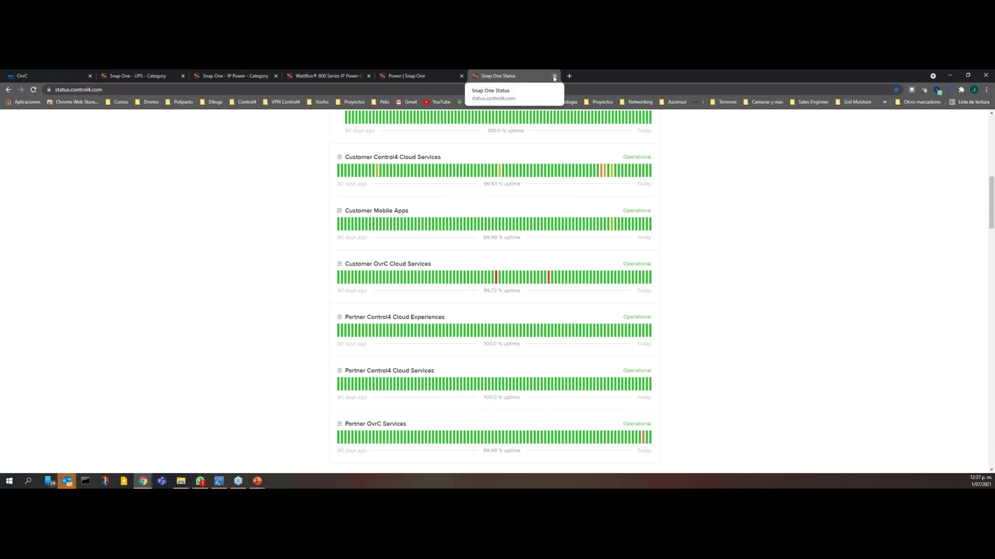
Return to the OvrC page and open the Pro Hub customer's Wi-Fi Management to review its wireless networks and radio settings.
click(435, 78)
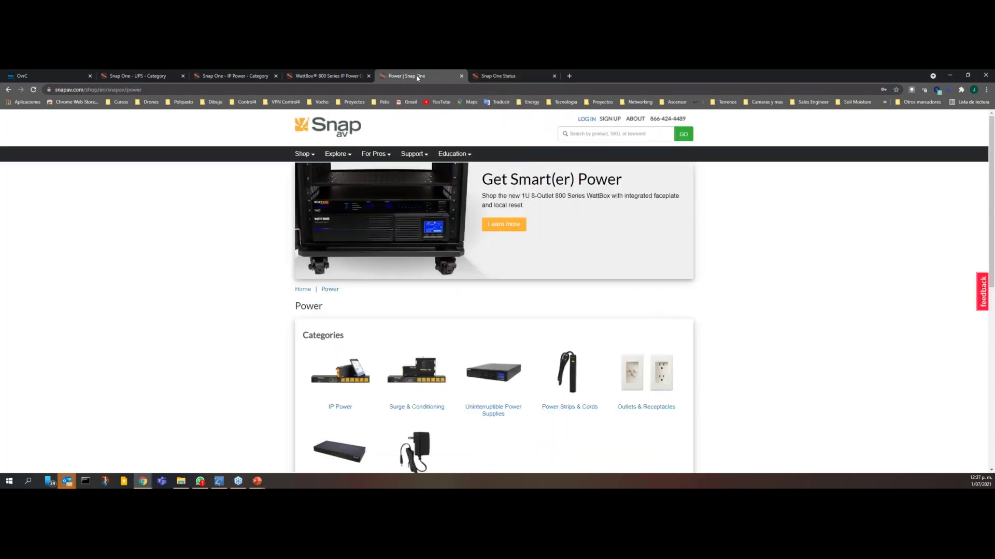
click(326, 76)
click(35, 76)
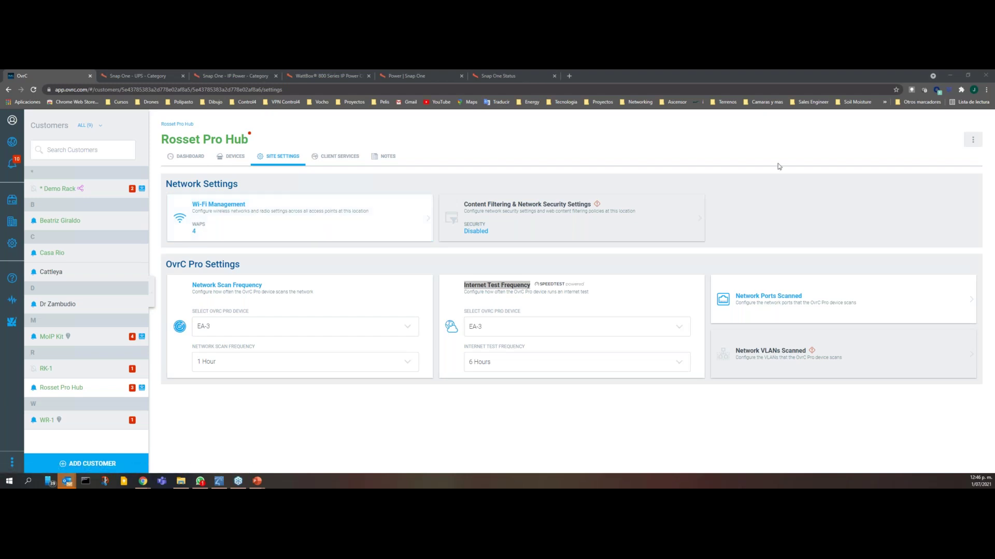
click(225, 212)
scroll(231, 227, down, 2)
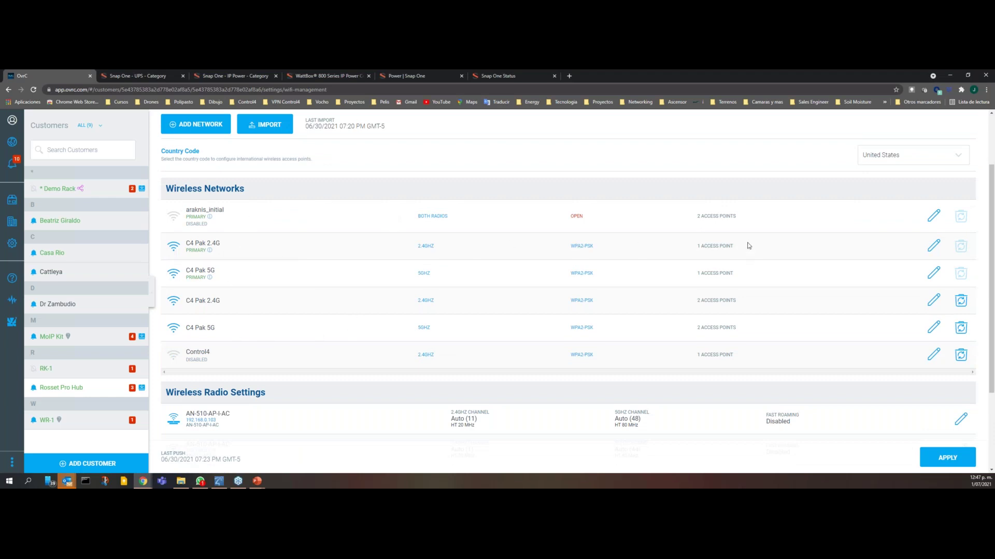
scroll(216, 324, down, 2)
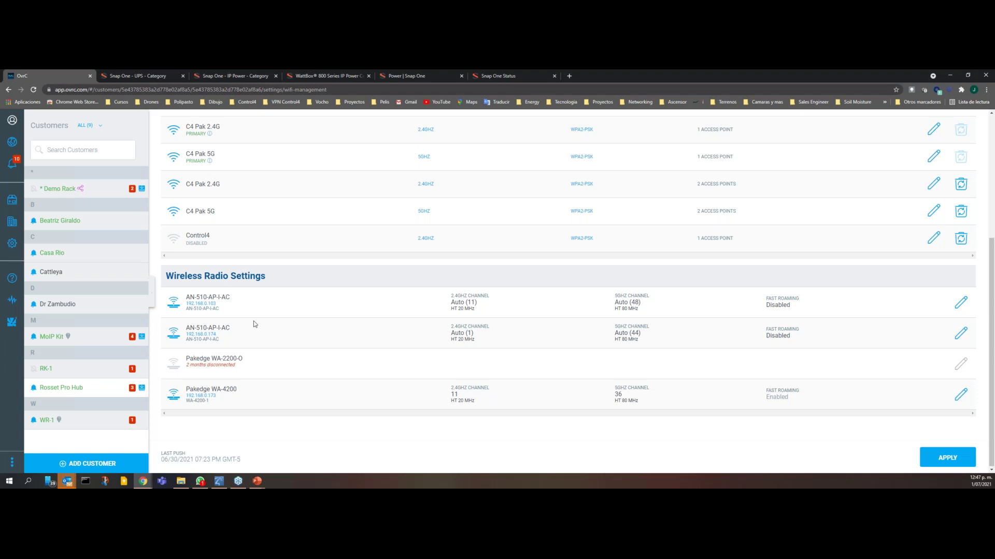
Open the first AN-510-AP-I-AC access point's radio settings, review its 2.4GHz and 5GHz options, and return to the Site Settings.
click(961, 302)
scroll(667, 337, down, 2)
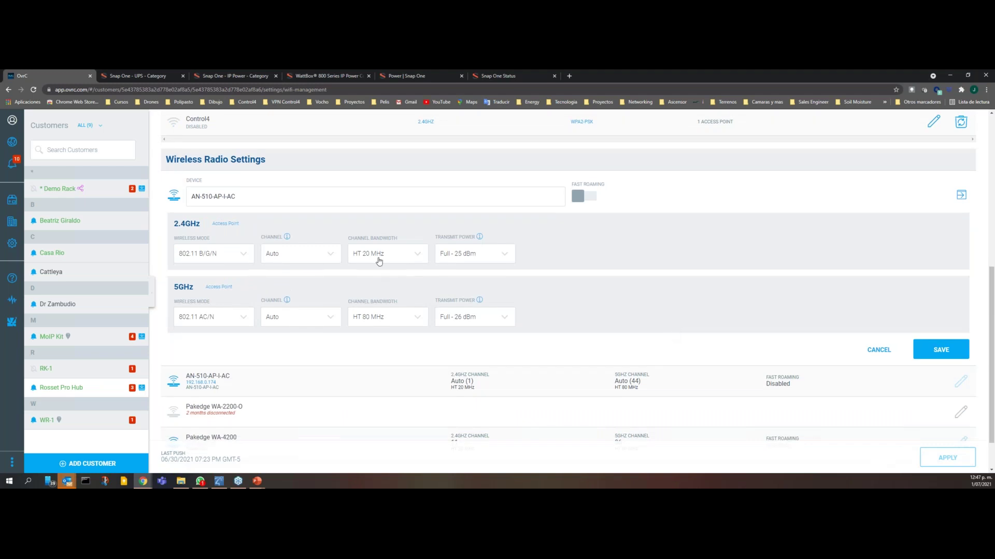
scroll(242, 256, down, 1)
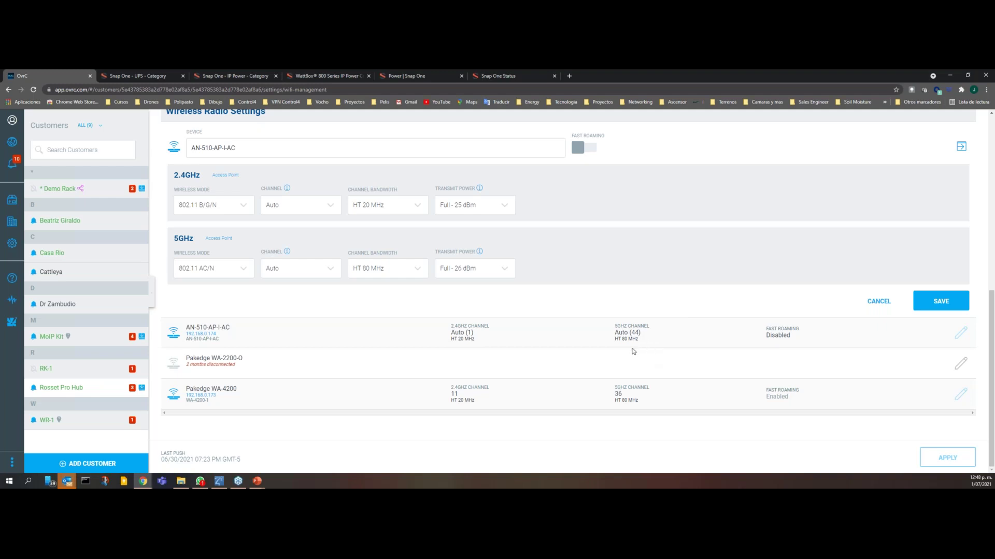
scroll(632, 351, up, 6)
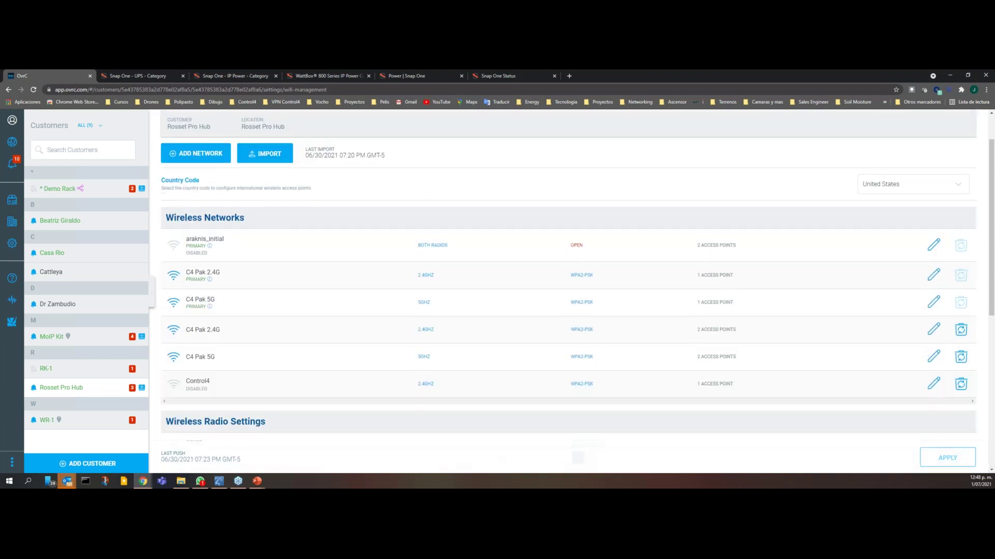
scroll(577, 275, up, 2)
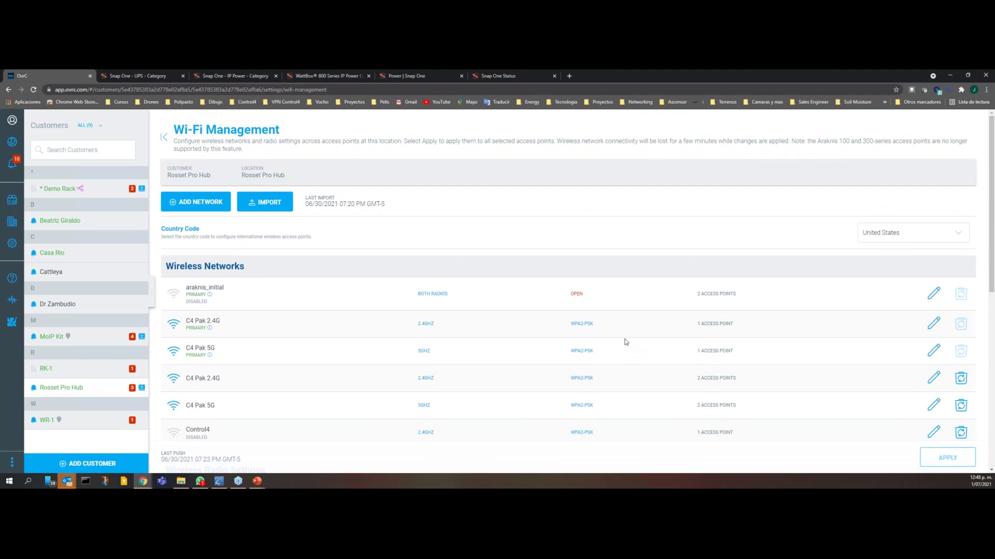
scroll(622, 339, down, 4)
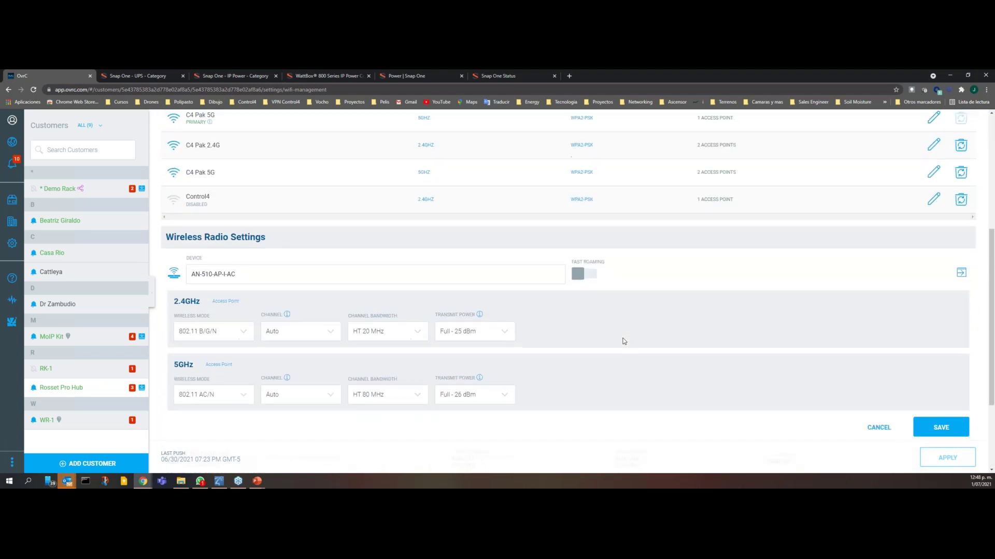
scroll(621, 339, up, 3)
scroll(619, 337, up, 1)
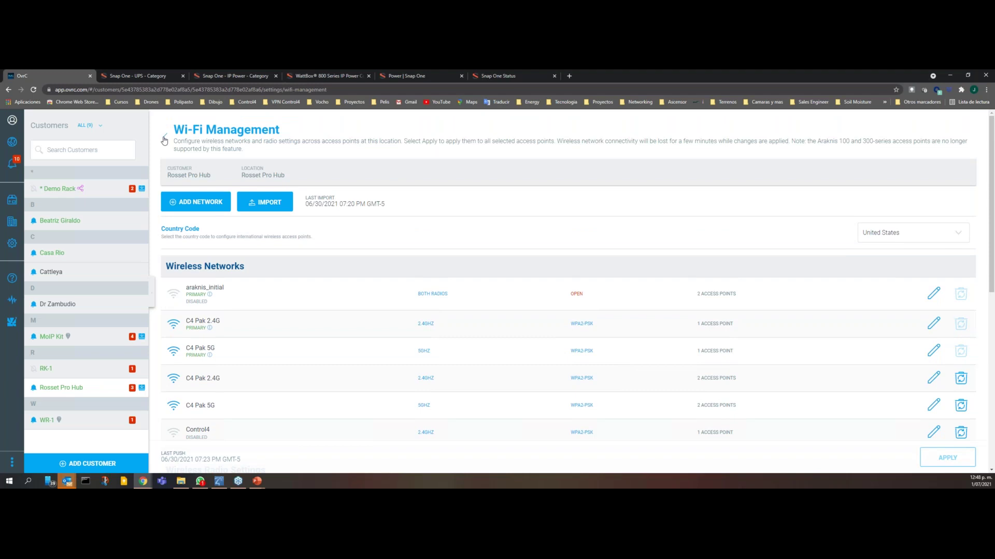
click(165, 139)
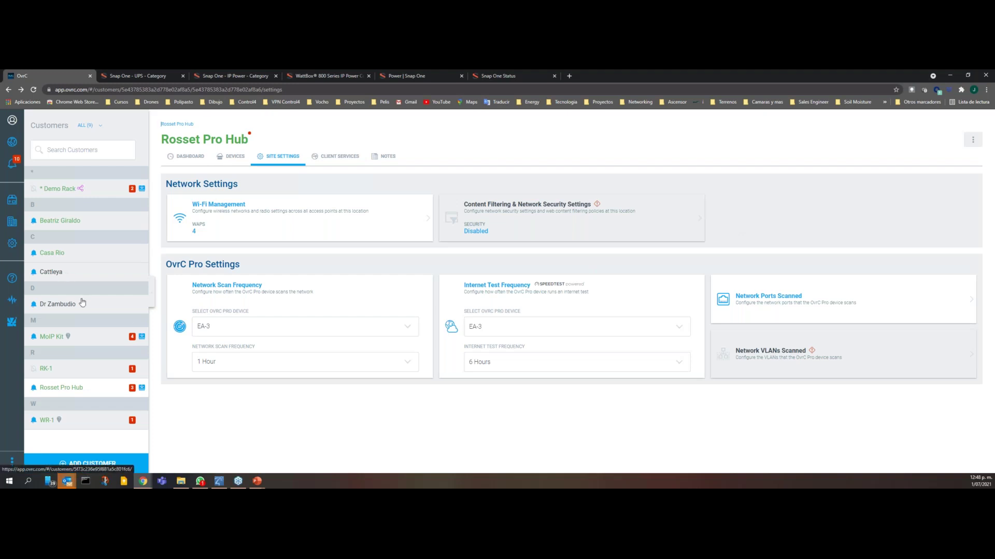
Open the Cattleya customer's Pakedge WK-2 device, review its guest network and general configuration options, and return to the device list.
click(50, 272)
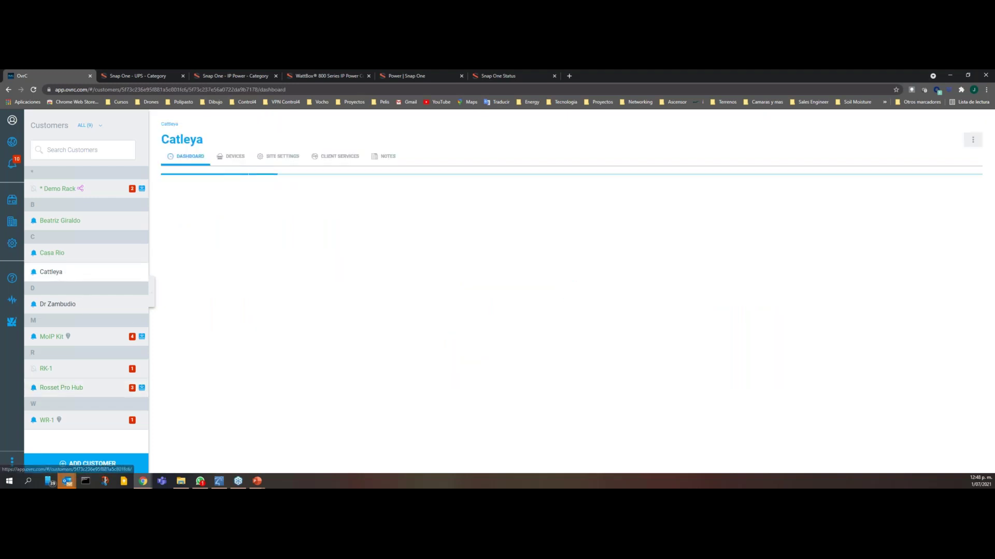
click(236, 156)
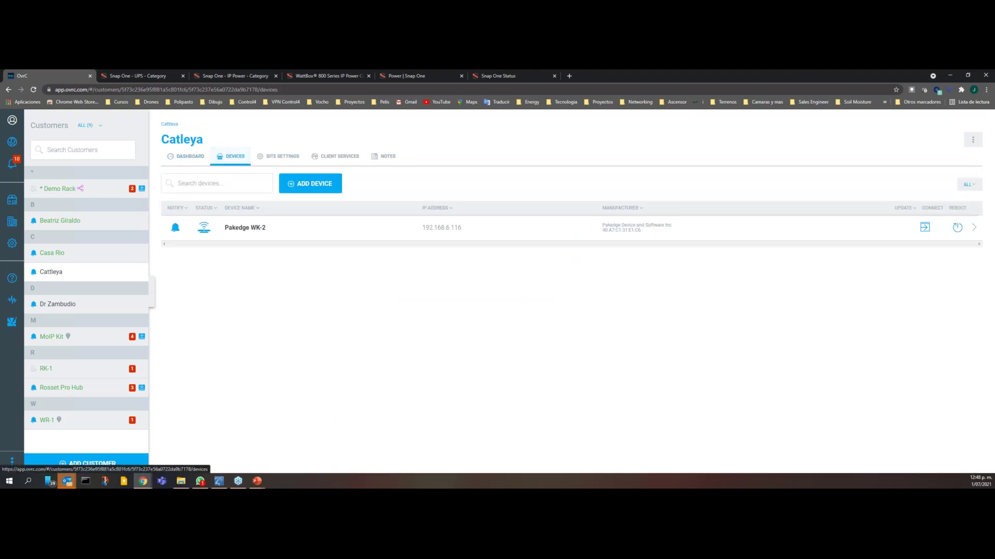
click(254, 228)
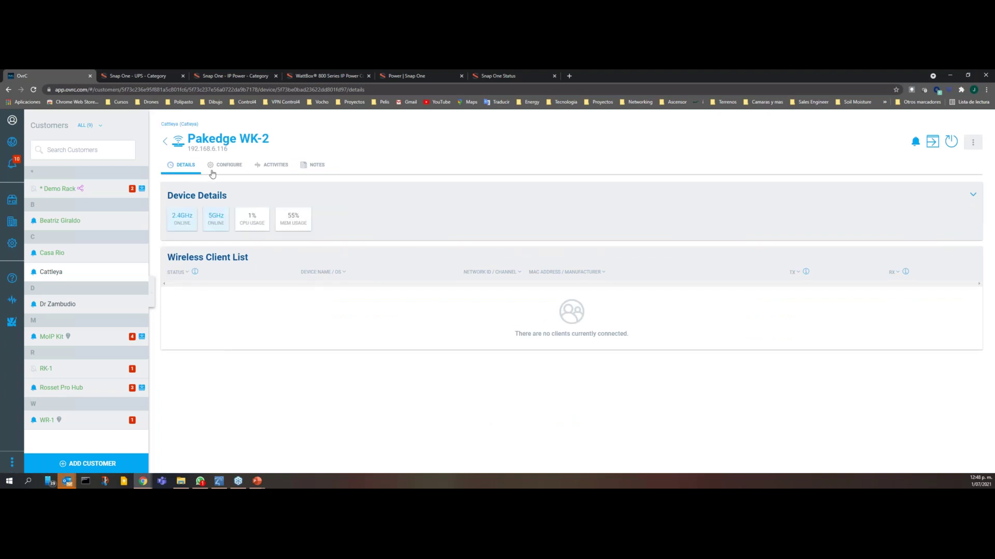
click(225, 164)
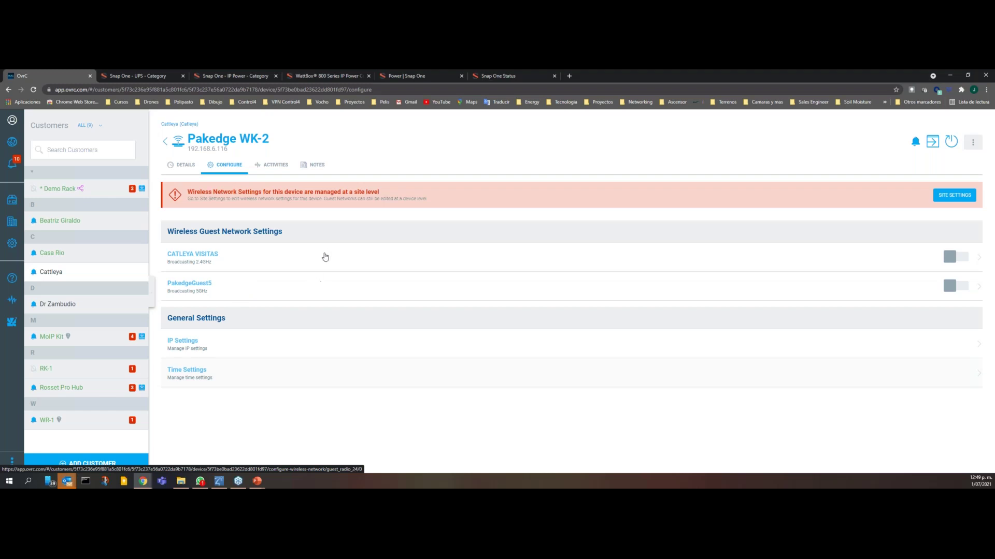
click(165, 141)
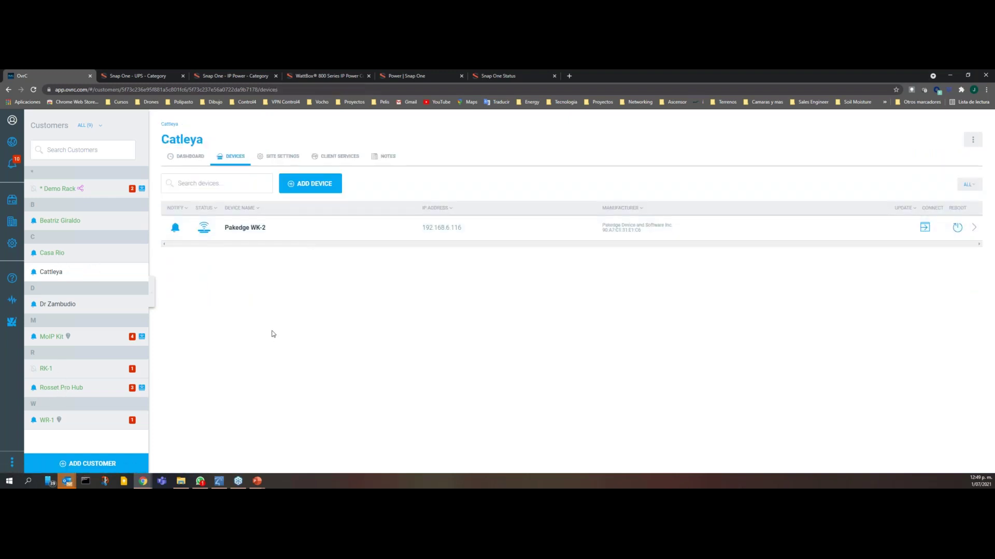
Open the Demo Rack customer's CLT Office dashboard and examine its monitored devices, Internet Test History and Router Client List.
click(75, 390)
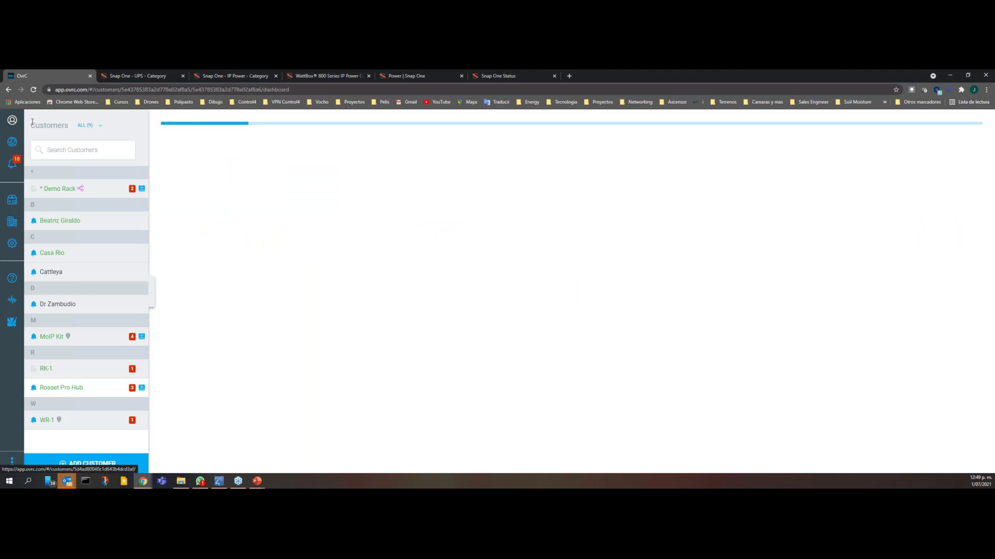
click(13, 123)
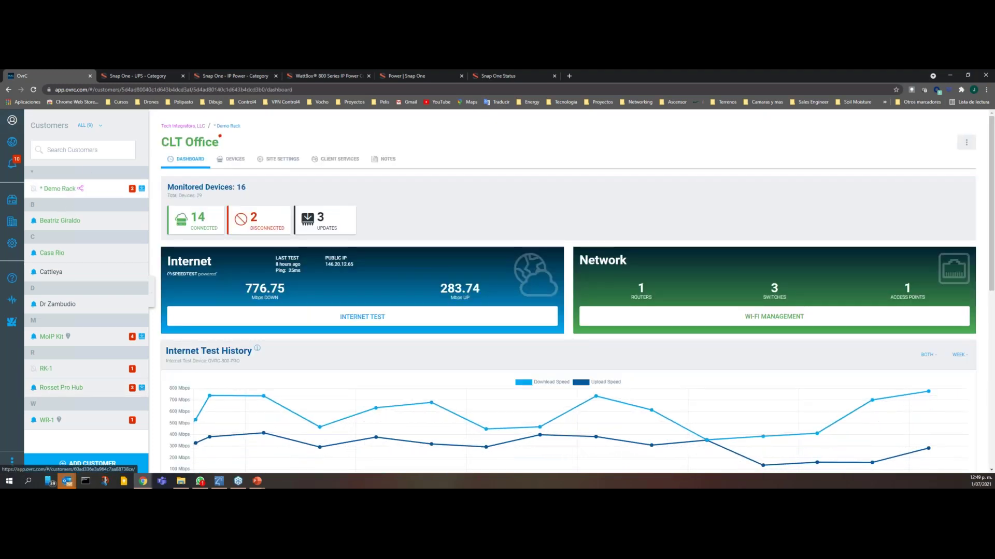
click(62, 192)
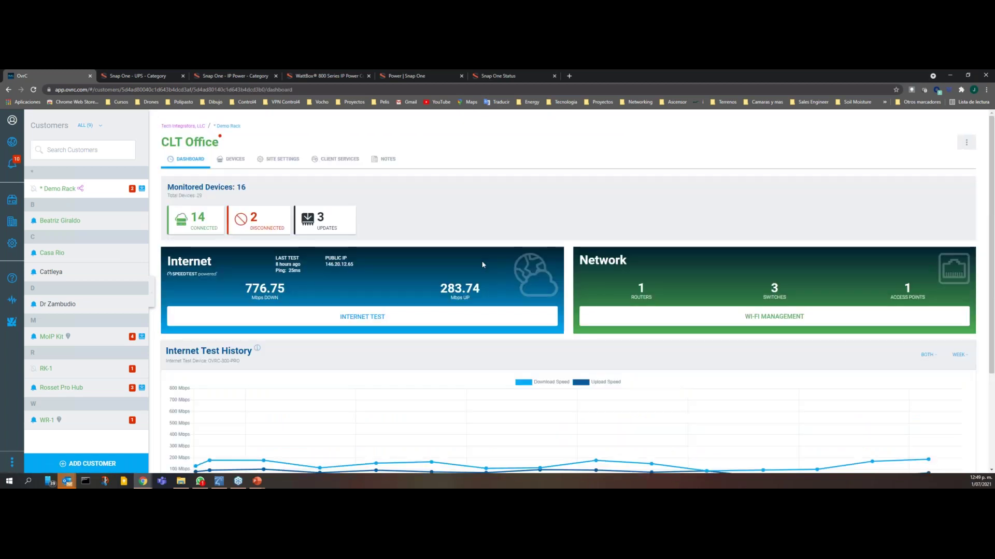
scroll(482, 265, down, 1)
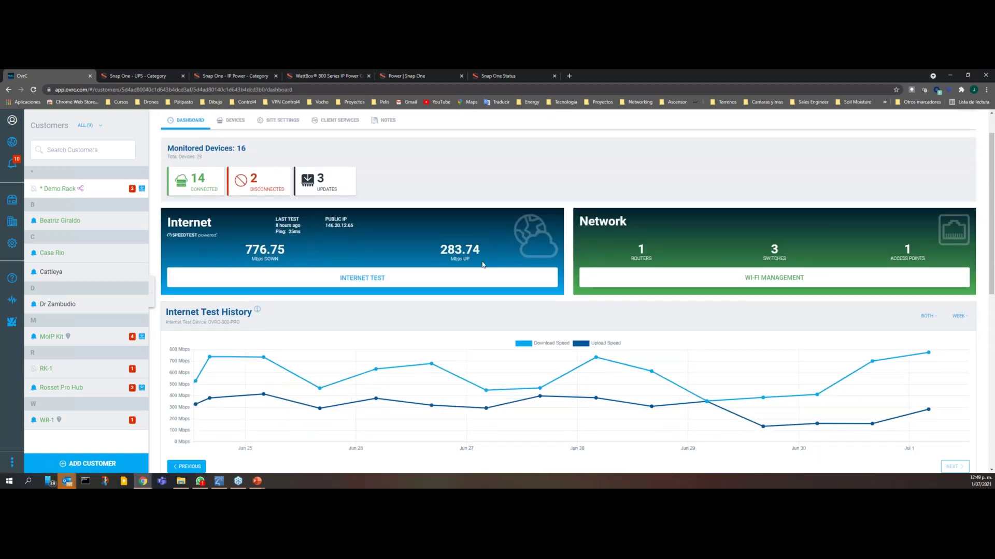
scroll(482, 265, down, 3)
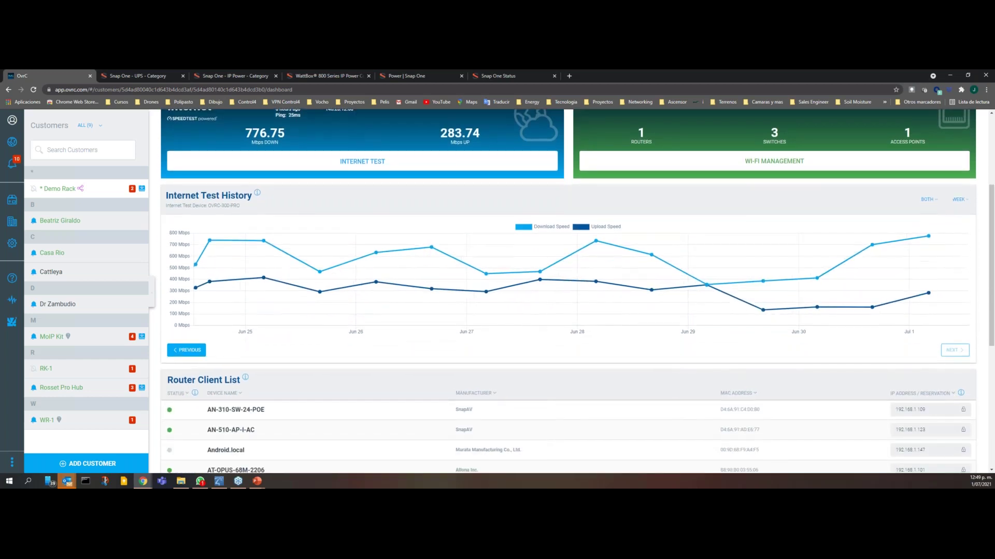
scroll(482, 265, down, 3)
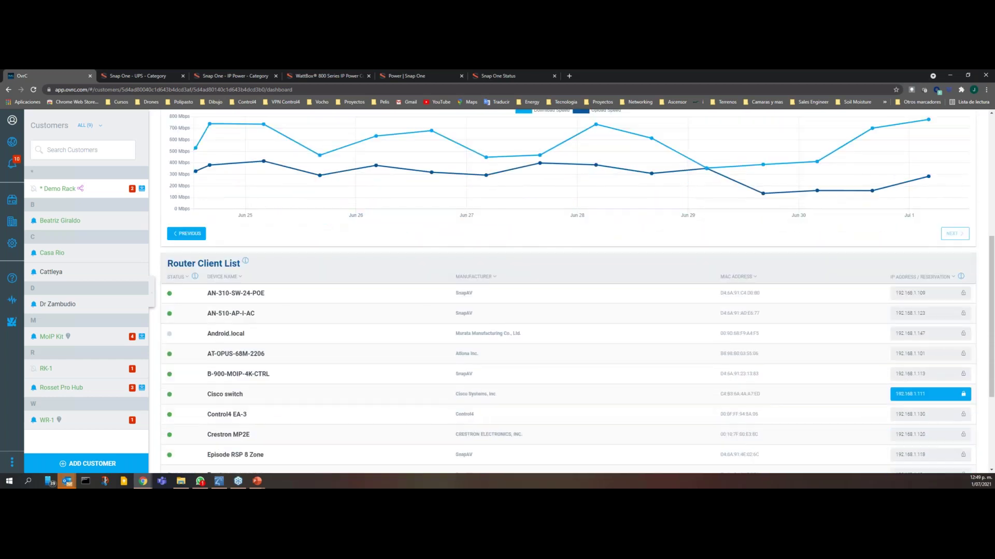
scroll(567, 291, up, 1)
scroll(567, 291, up, 6)
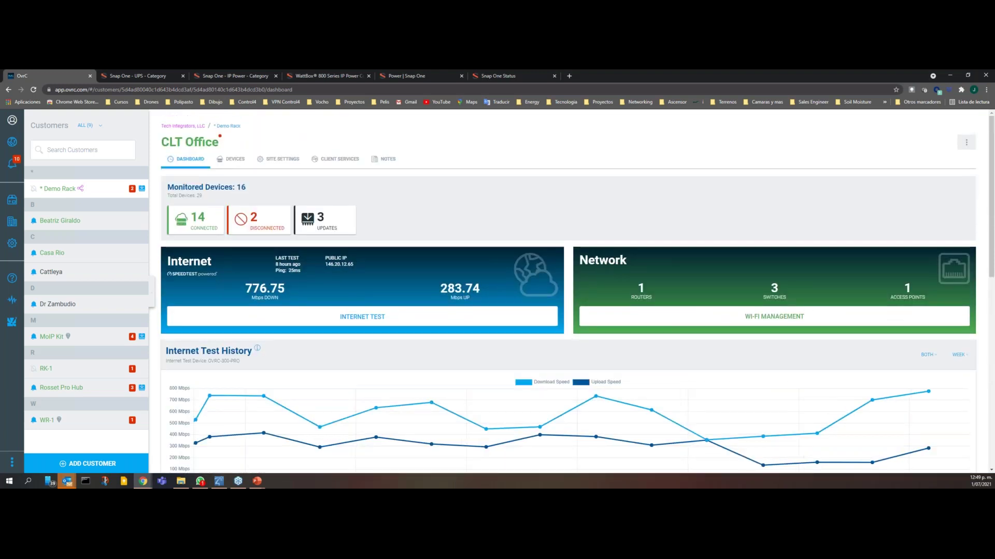